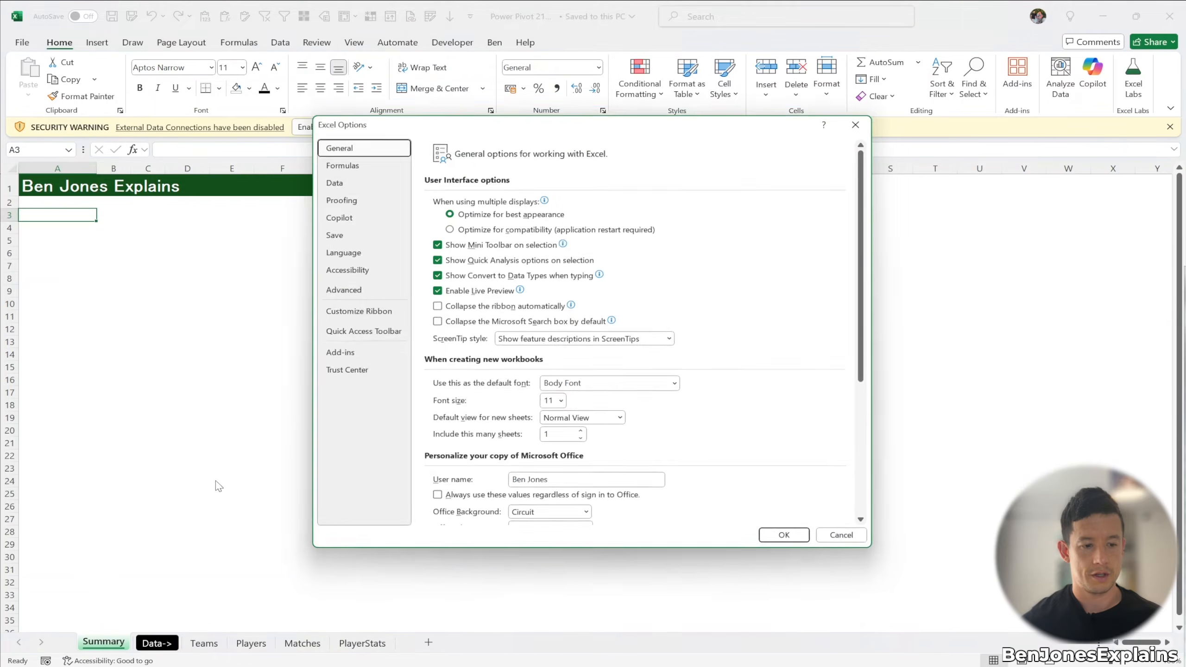
Step: Enable the Microsoft Power Pivot for Excel COM add-in from Excel Options
left_click(367, 350)
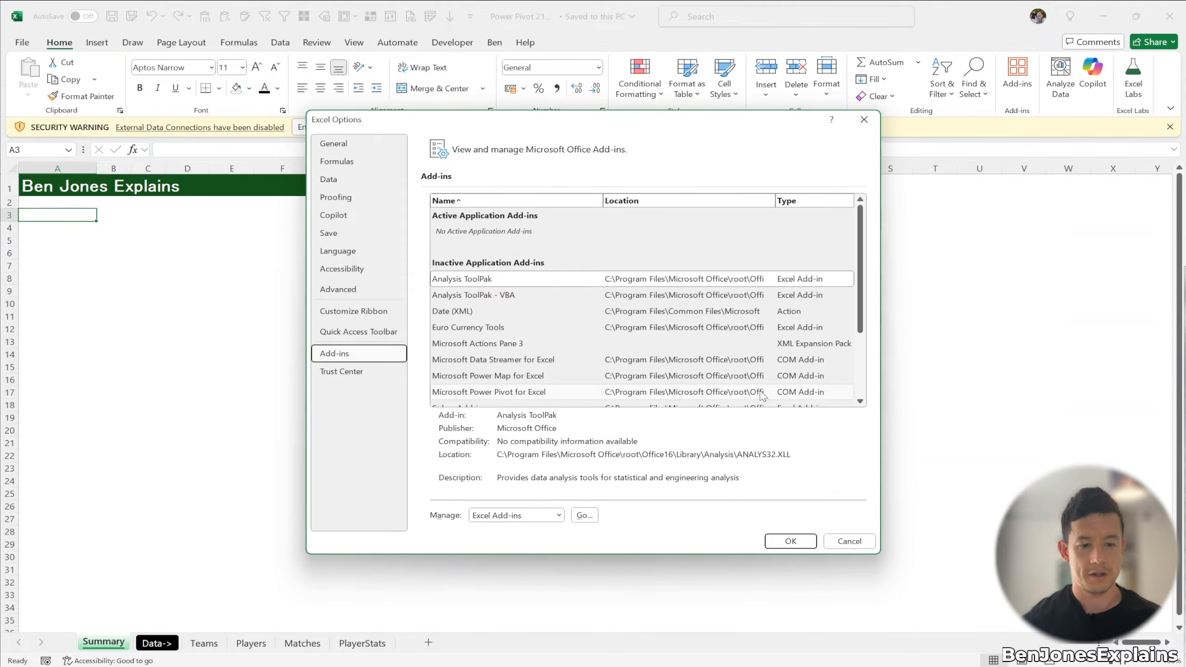
left_click(533, 516)
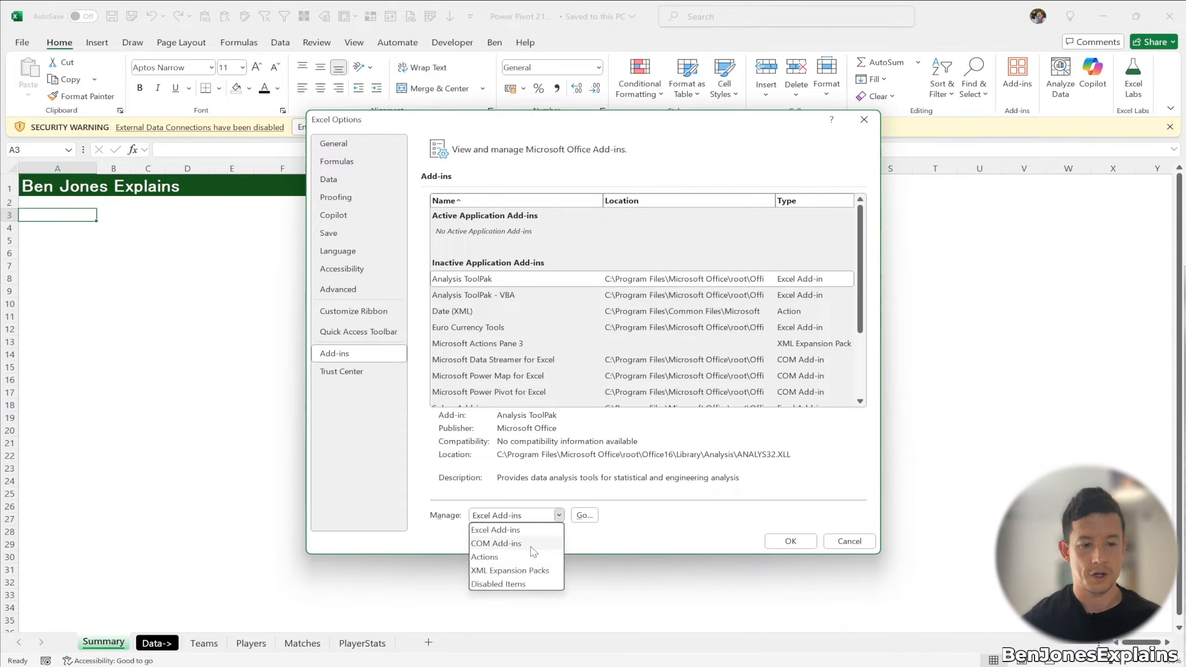
left_click(542, 544)
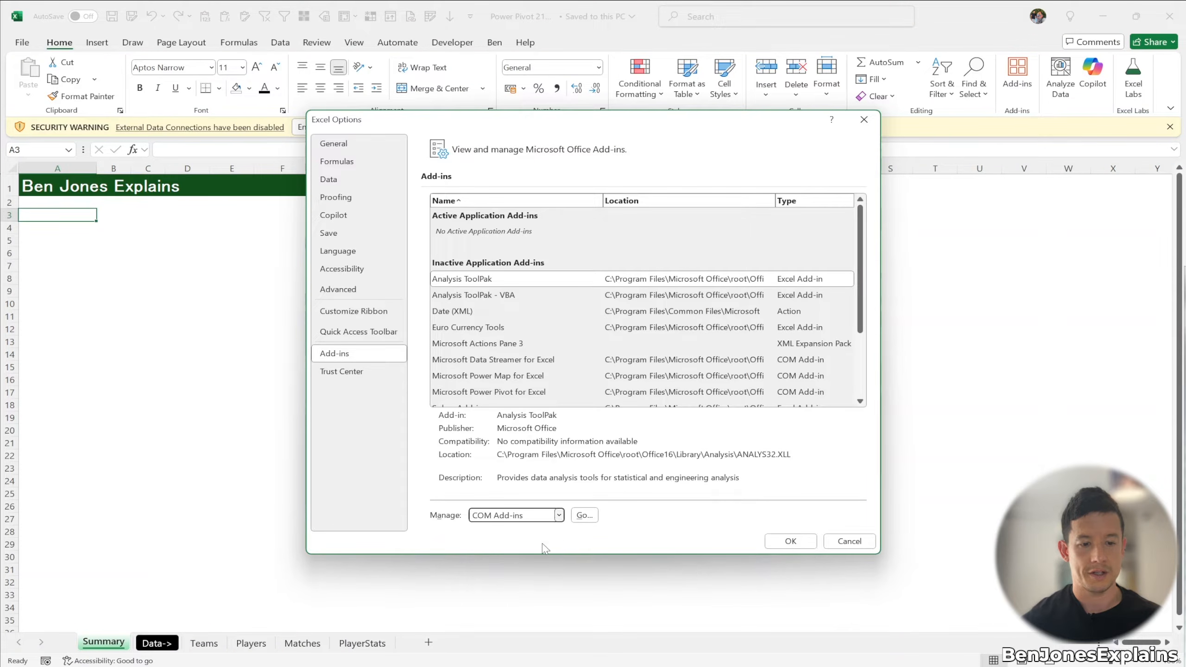
left_click(580, 515)
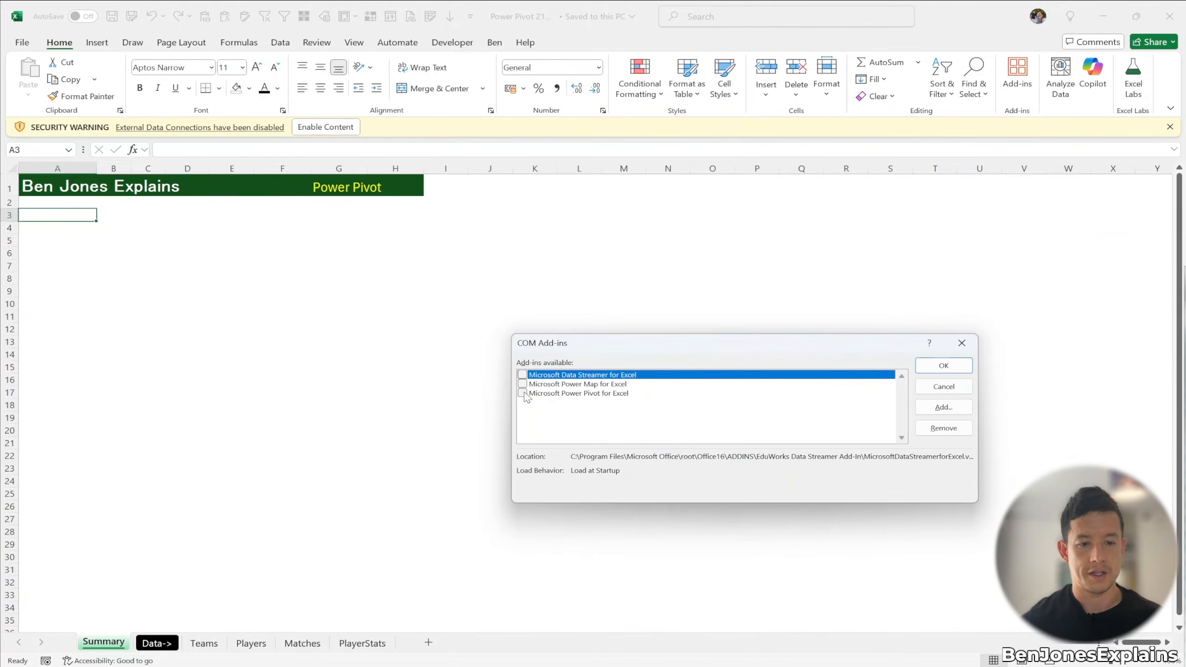
left_click(522, 393)
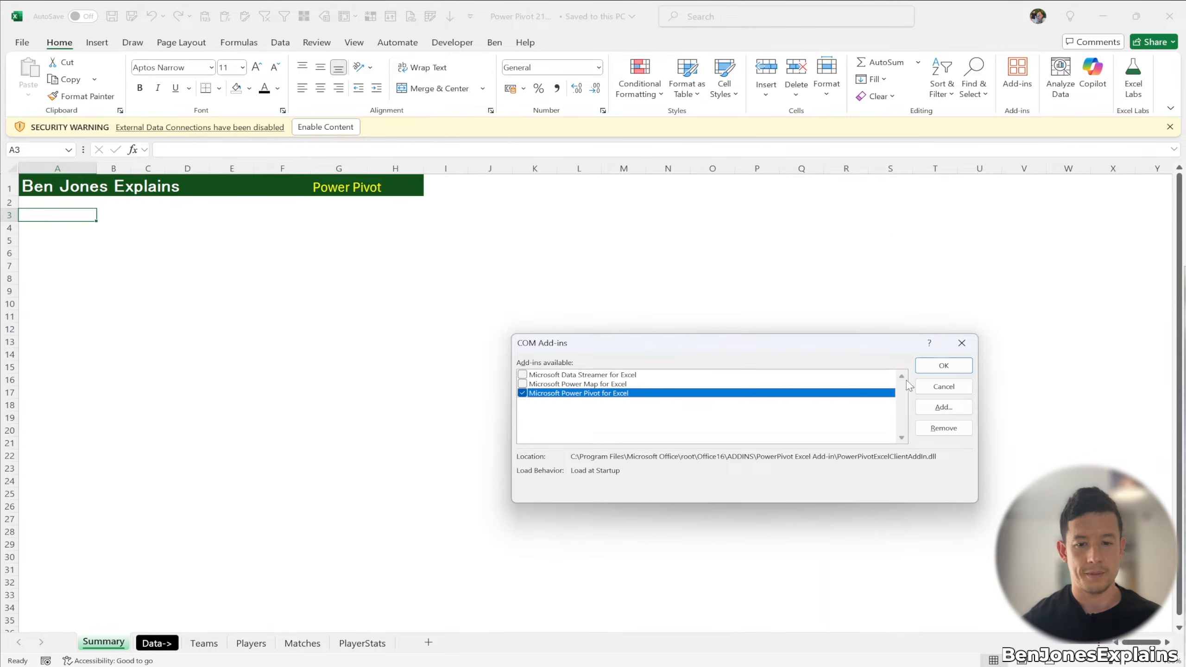
left_click(944, 367)
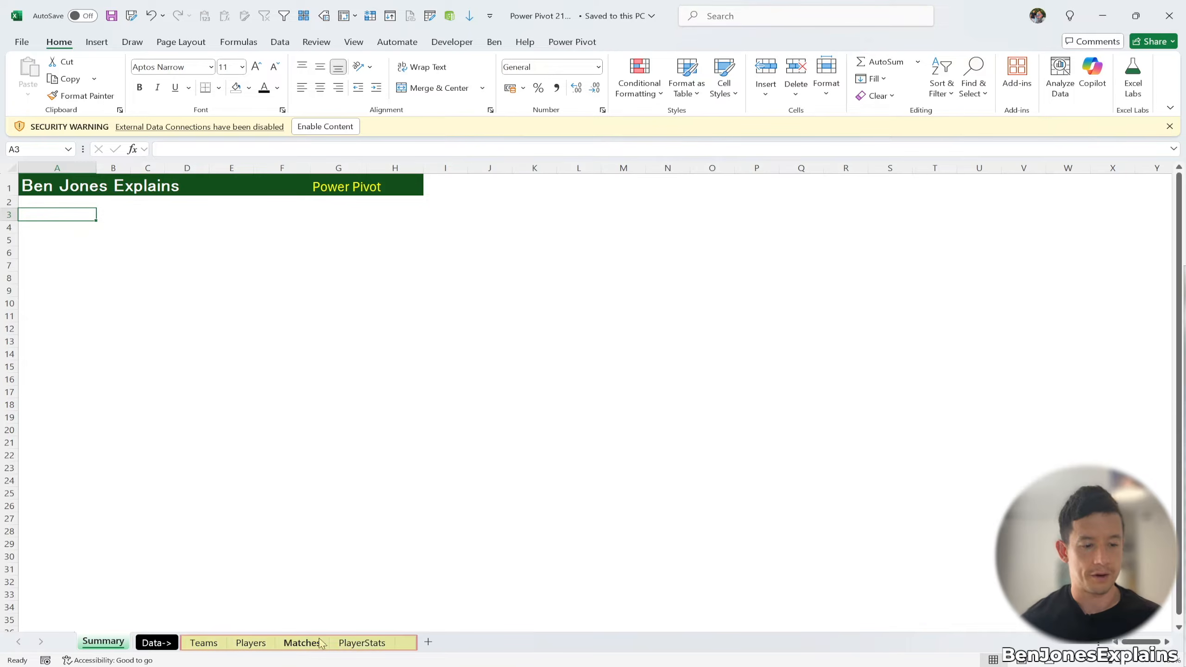
Step: Look through the Teams, Players, Matches and PlayerStats sheets in turn
left_click(209, 645)
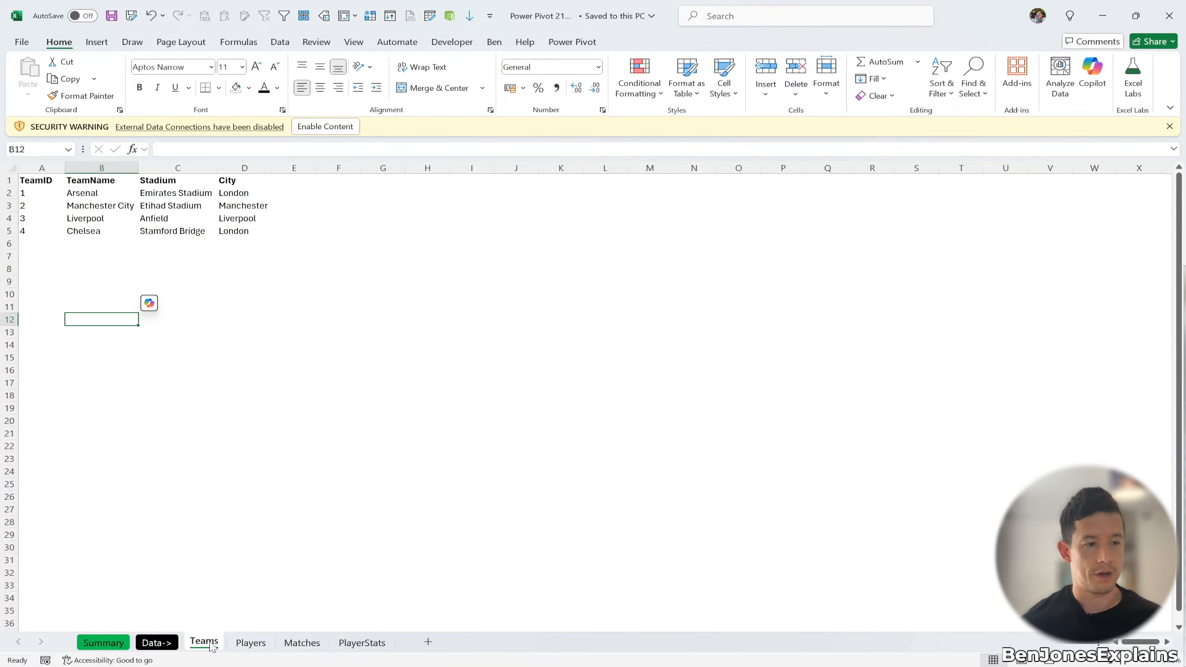
left_click(248, 645)
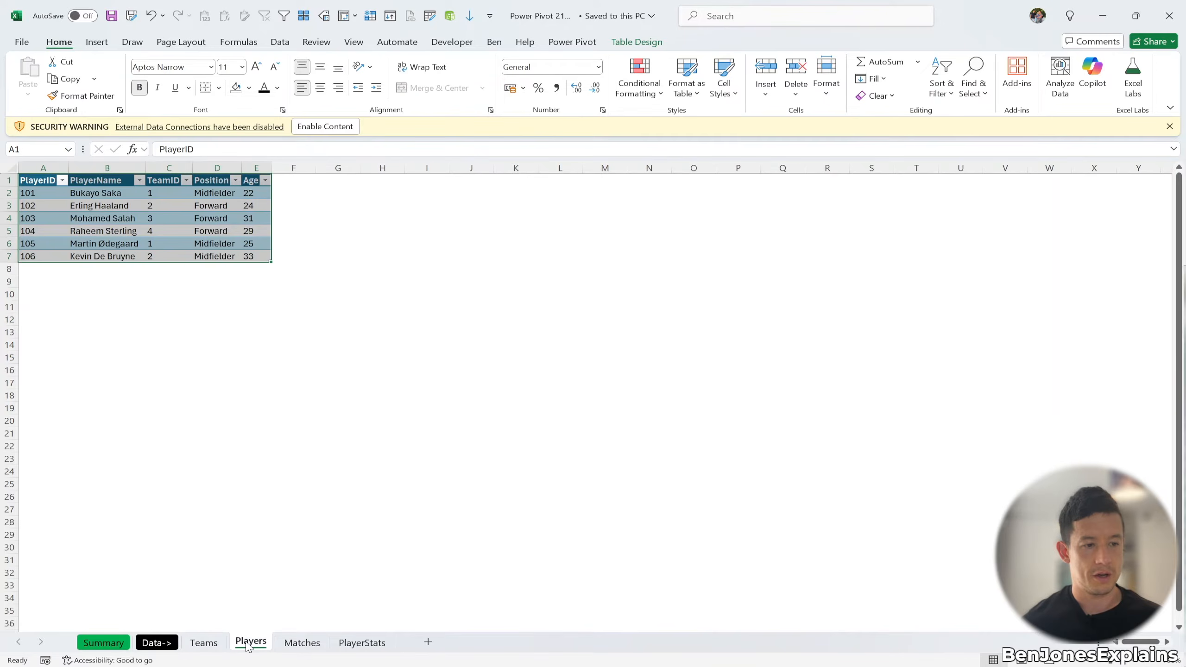
left_click(287, 644)
left_click(361, 644)
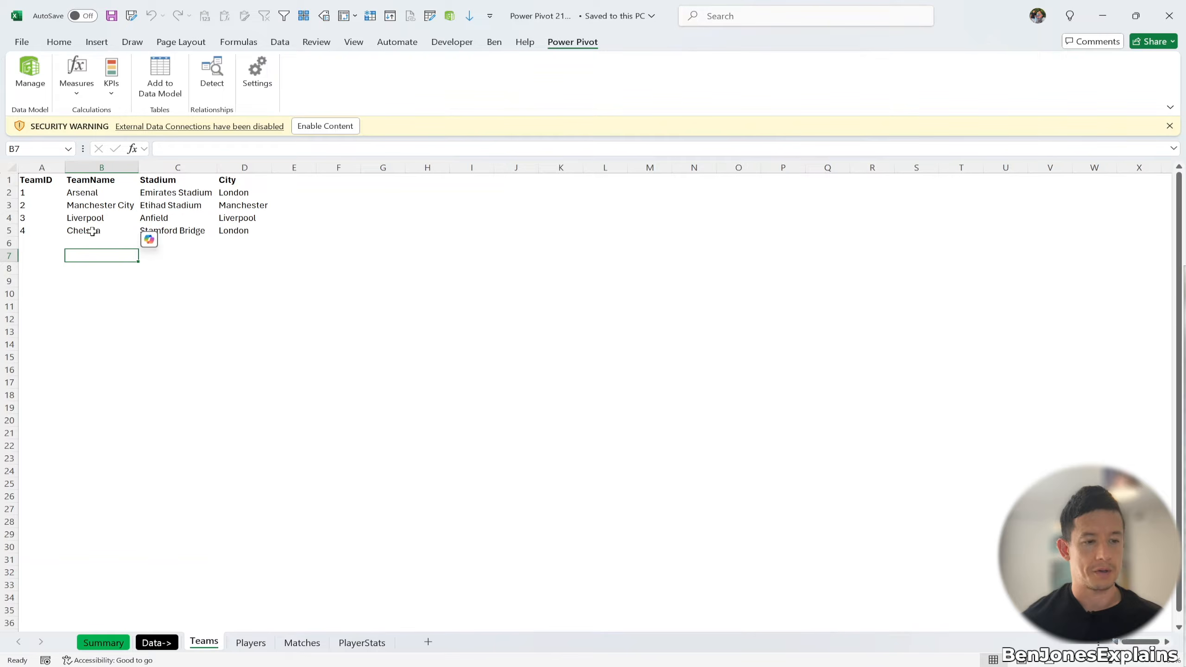
Step: Add the Teams range A1:D5 to the Power Pivot data model as a table with headers
left_click(75, 195)
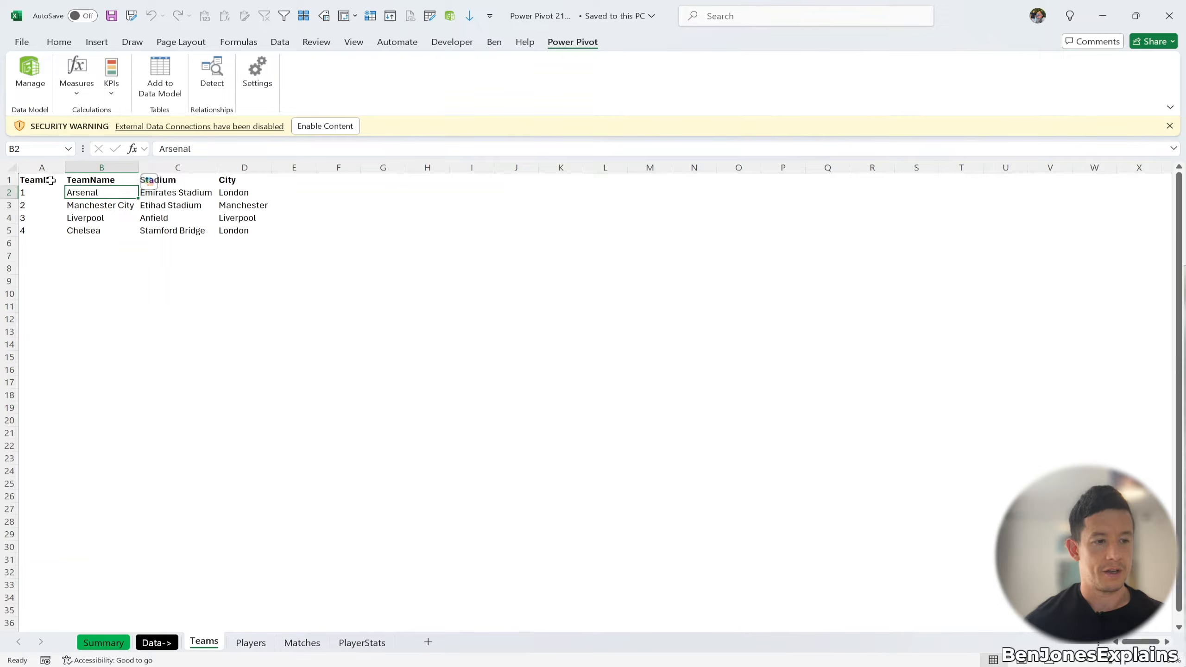
left_click(164, 77)
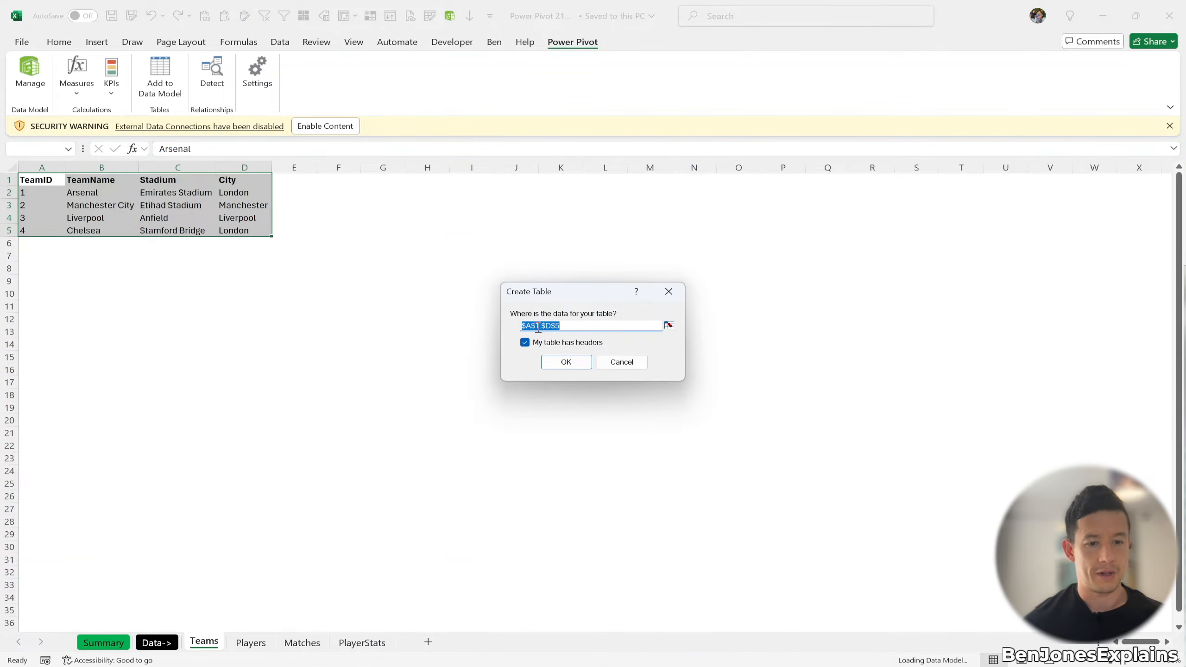
left_click(566, 362)
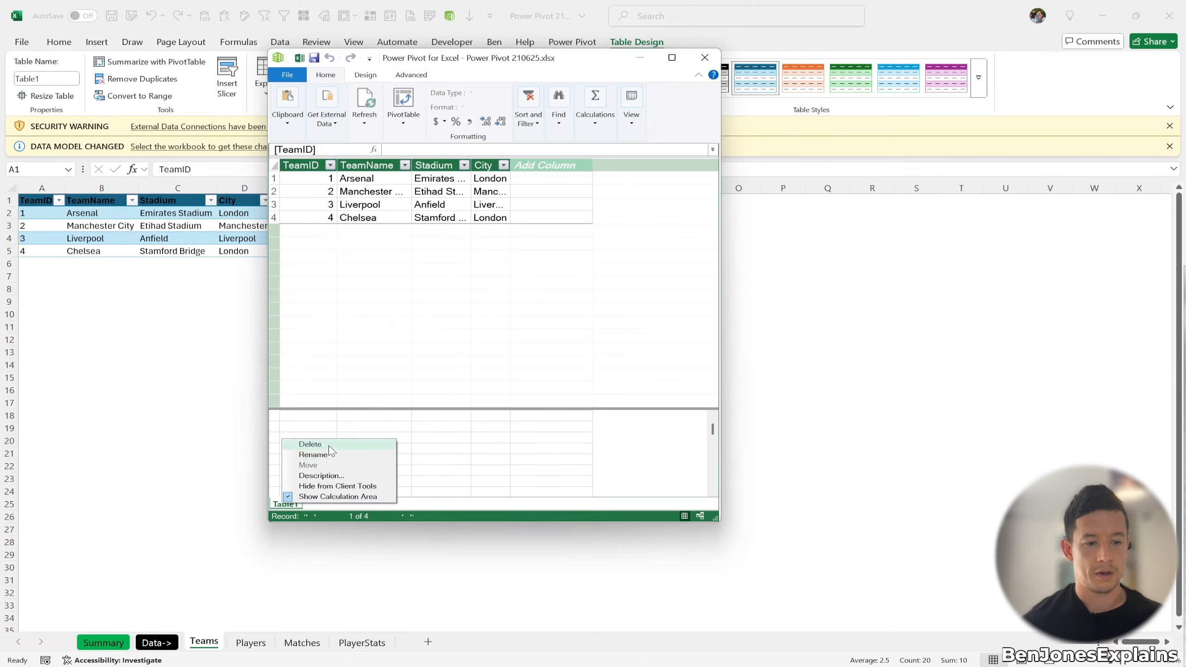
Step: Delete the Teams table from the Power Pivot model and rename the Excel table T_Teams
left_click(330, 446)
left_click(474, 309)
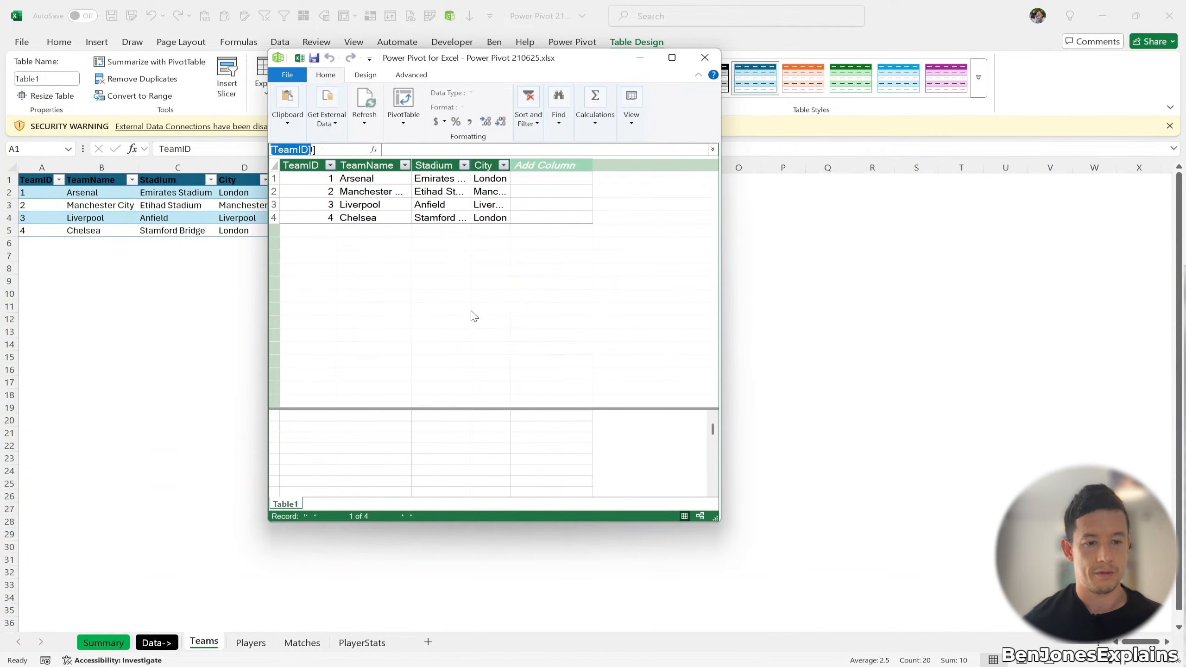
left_click(705, 57)
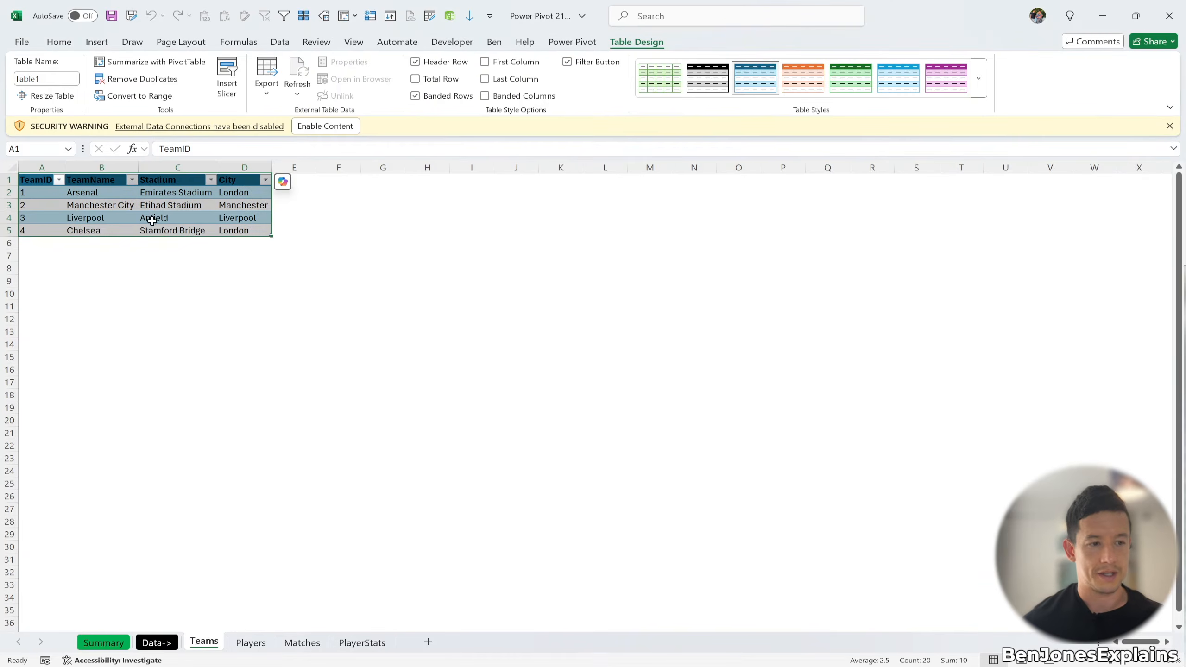
left_click(67, 77)
type("T")
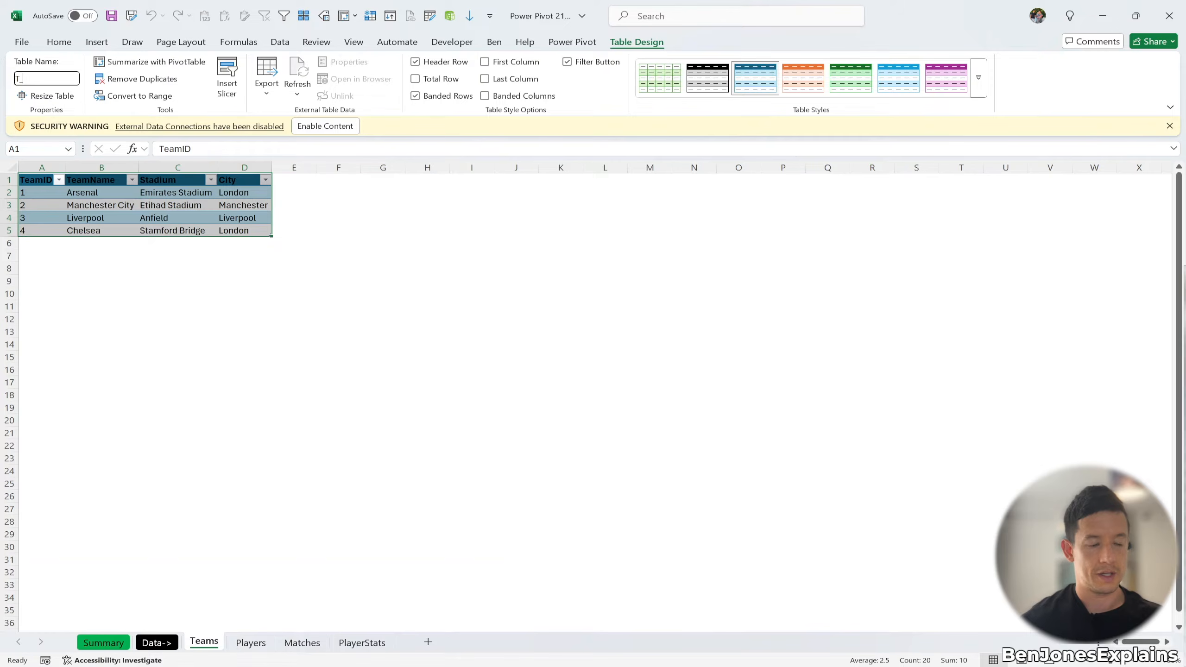
type("_Teams")
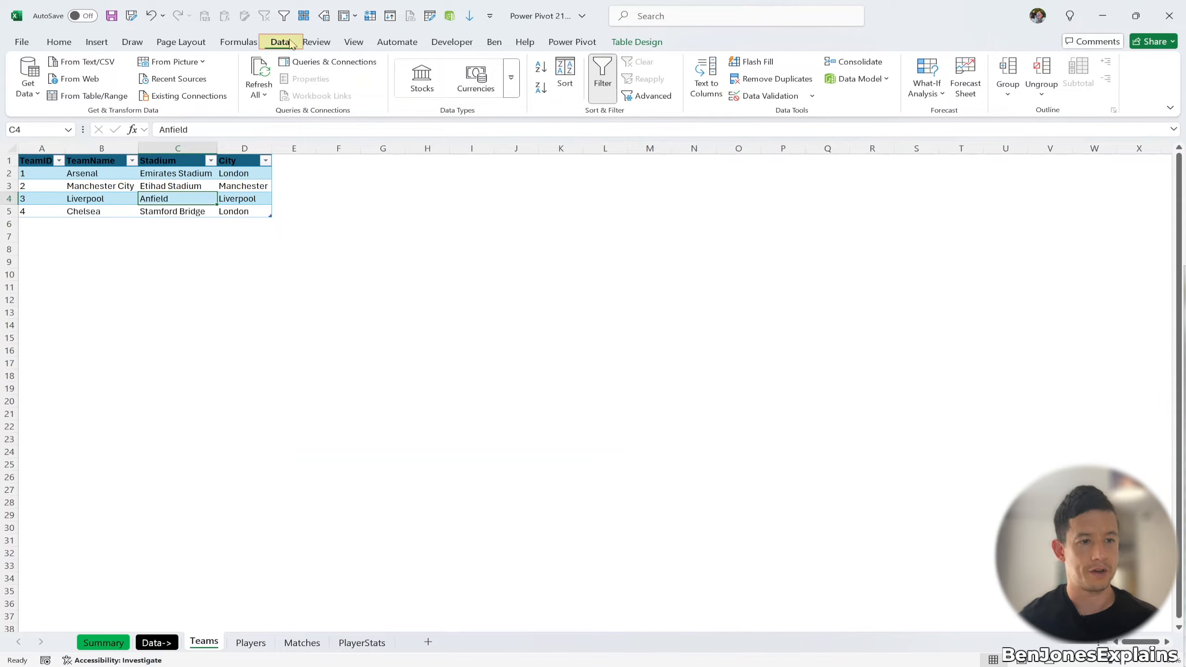
Step: Load T_Teams from Power Query as a connection only, added to the Data Model
left_click(108, 96)
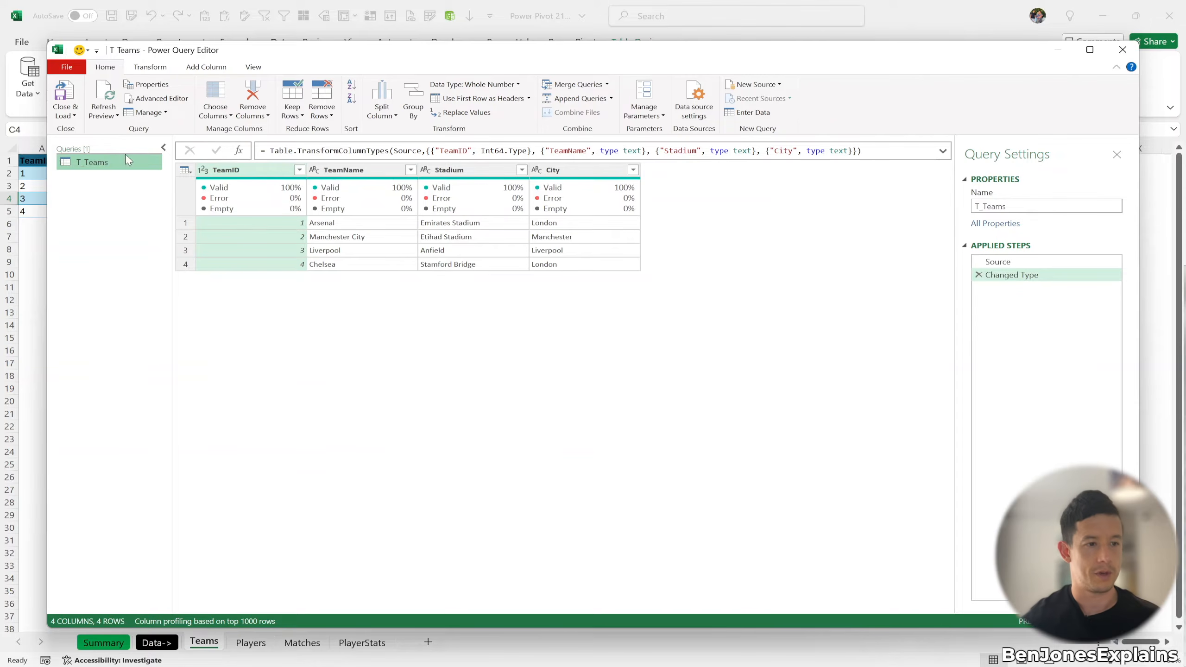
left_click(77, 116)
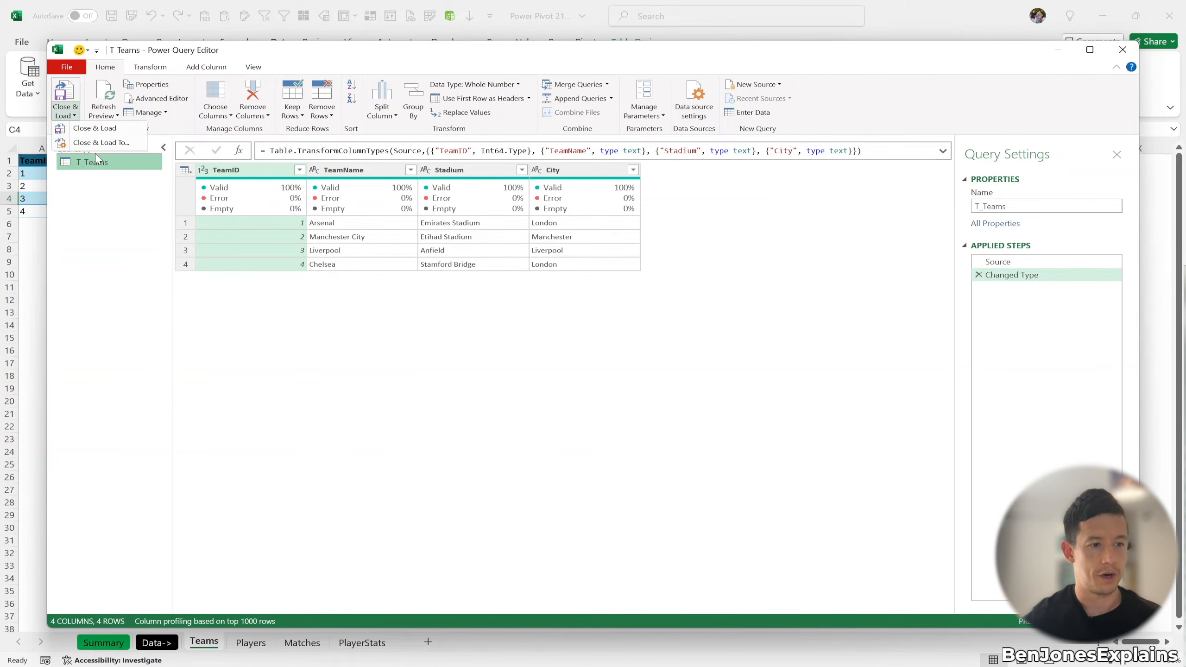
left_click(106, 149)
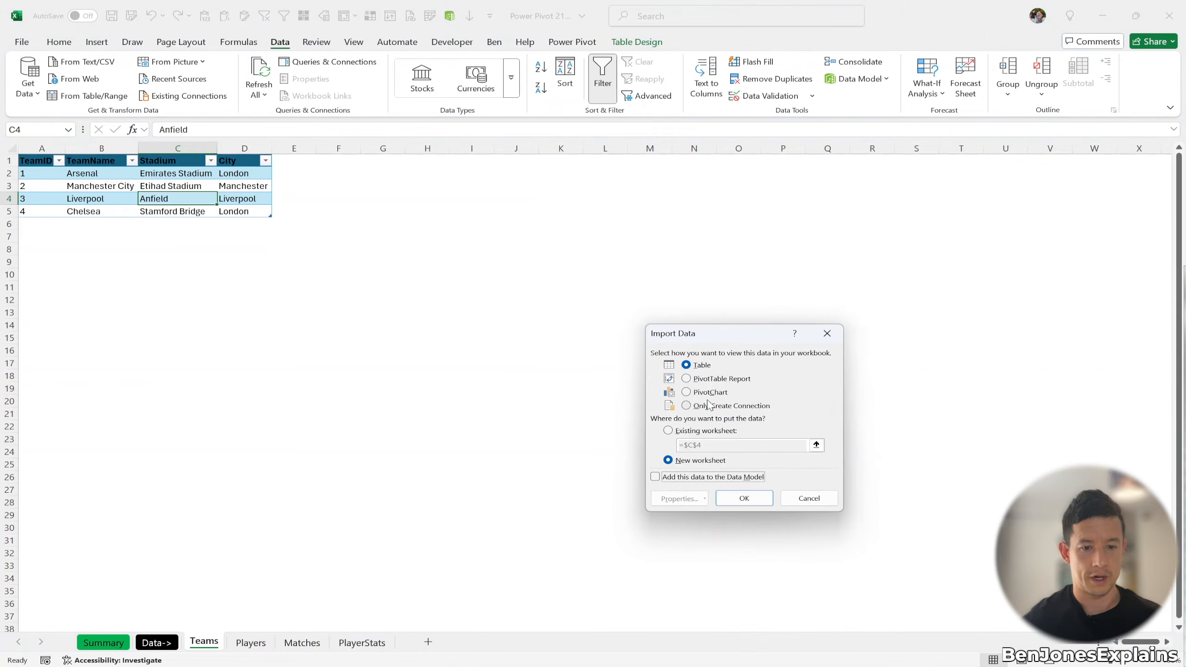
left_click(709, 405)
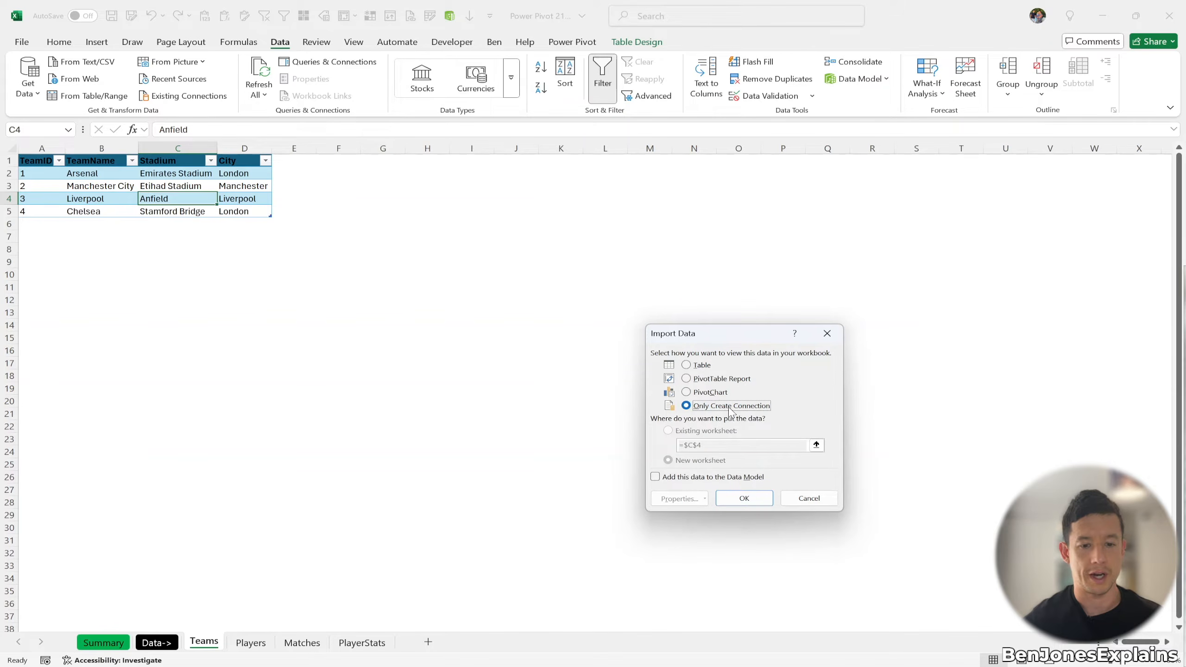
left_click(655, 477)
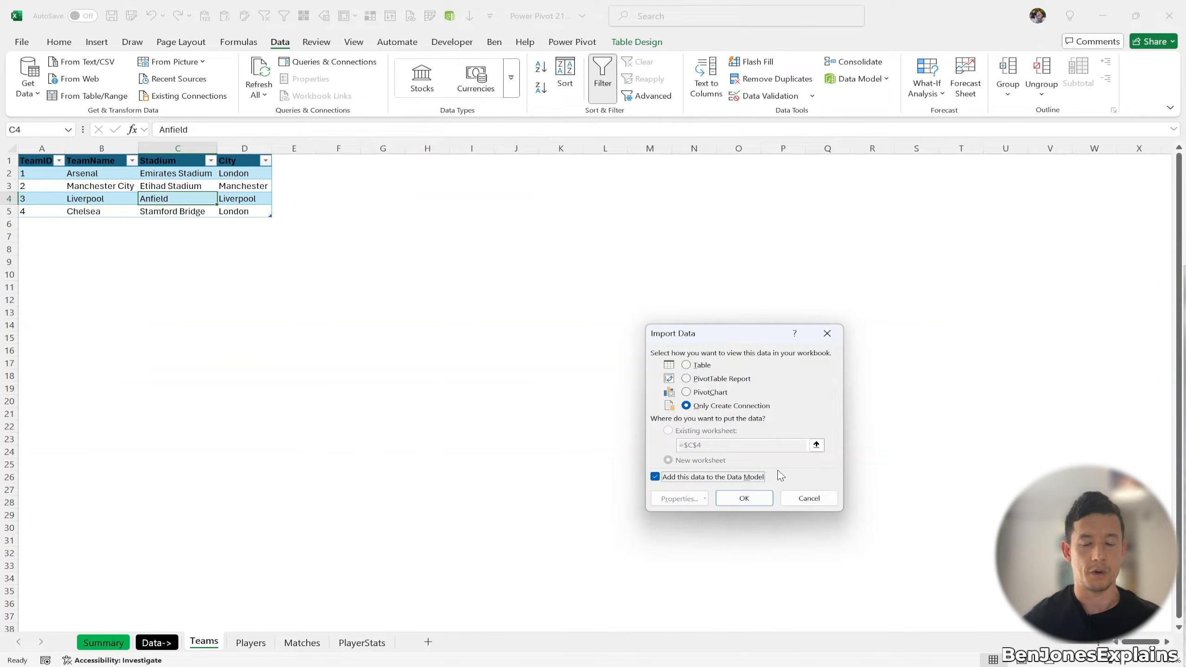
left_click(739, 499)
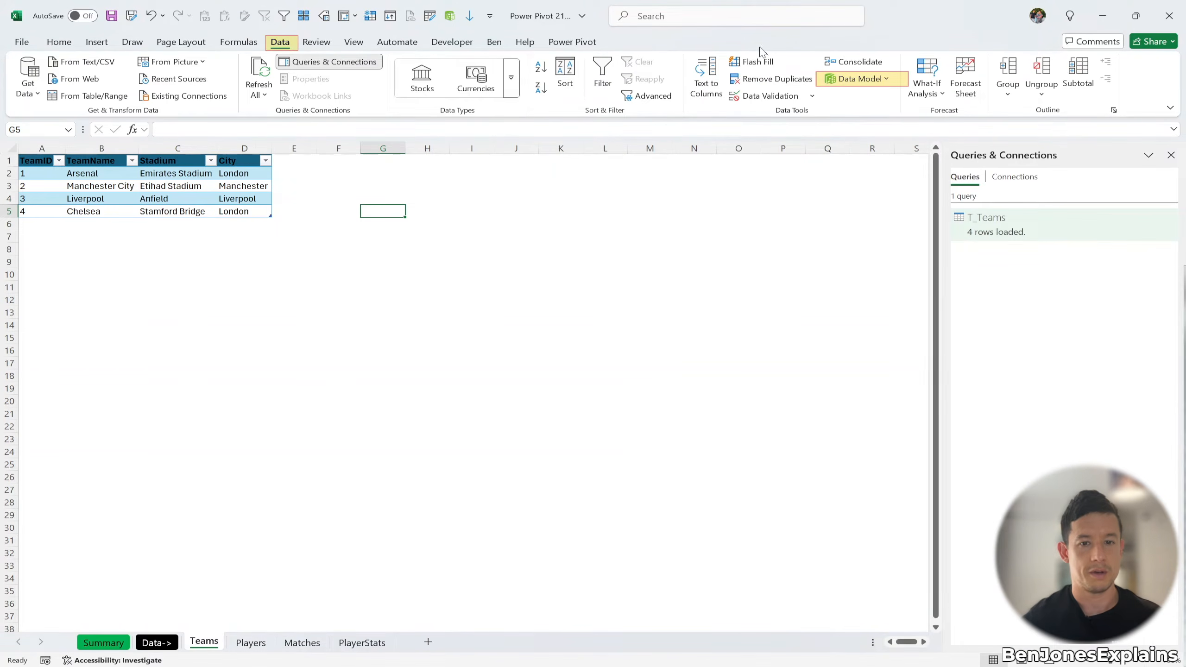
left_click(884, 79)
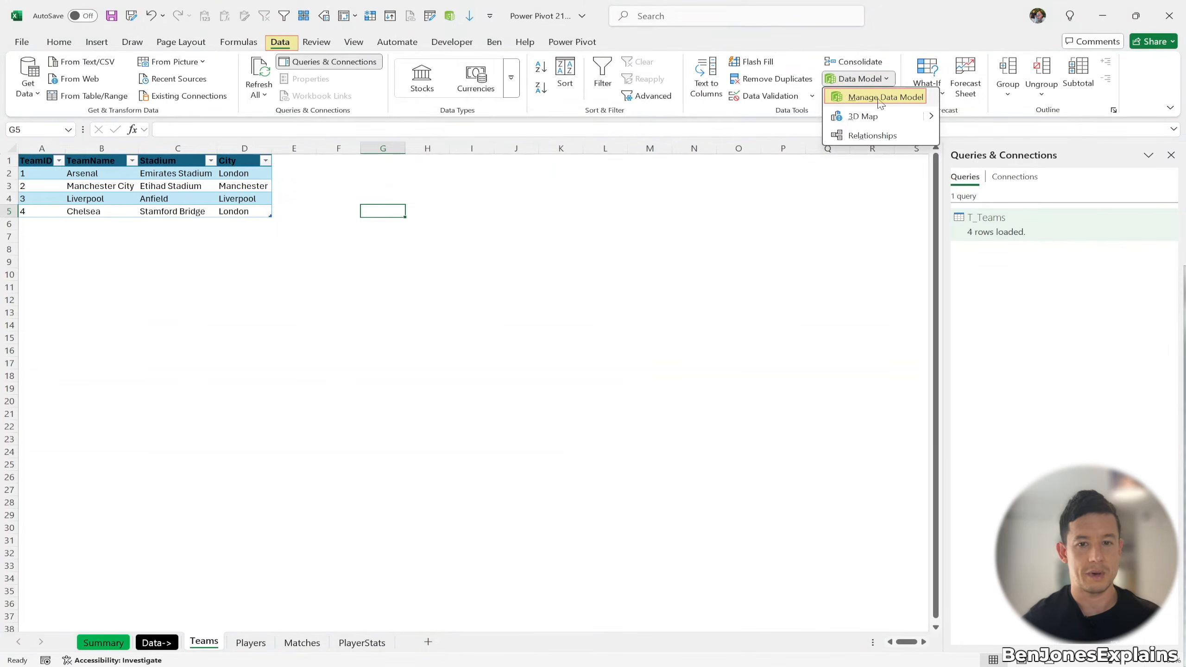
left_click(874, 102)
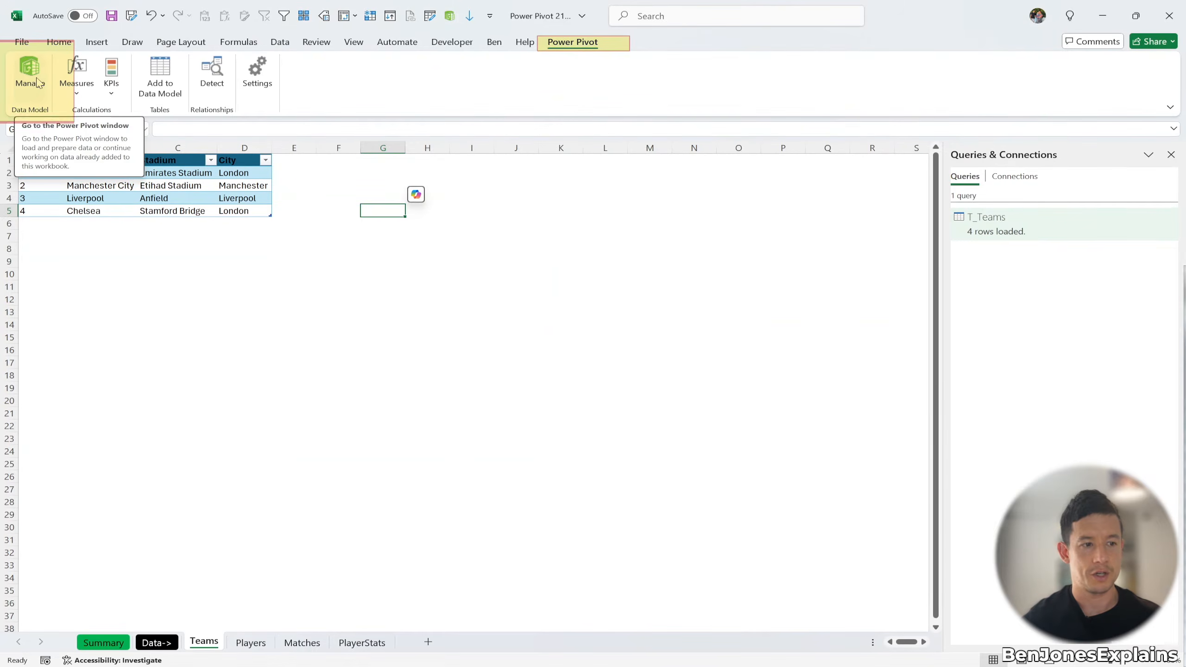
left_click(449, 16)
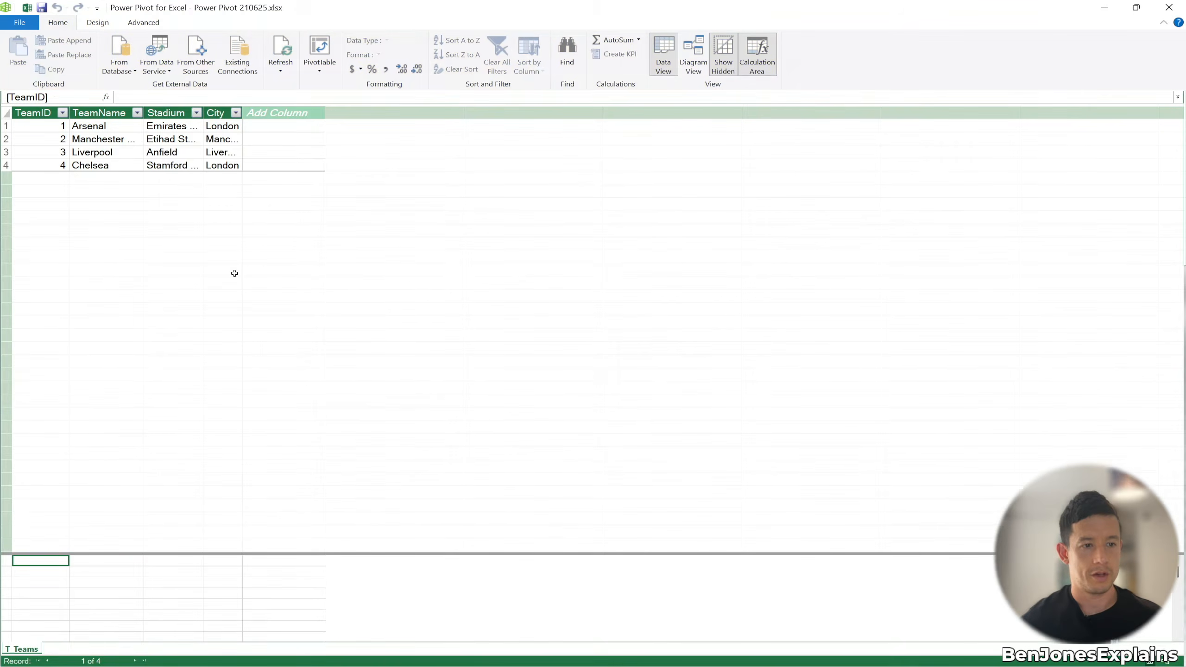
left_click(1168, 7)
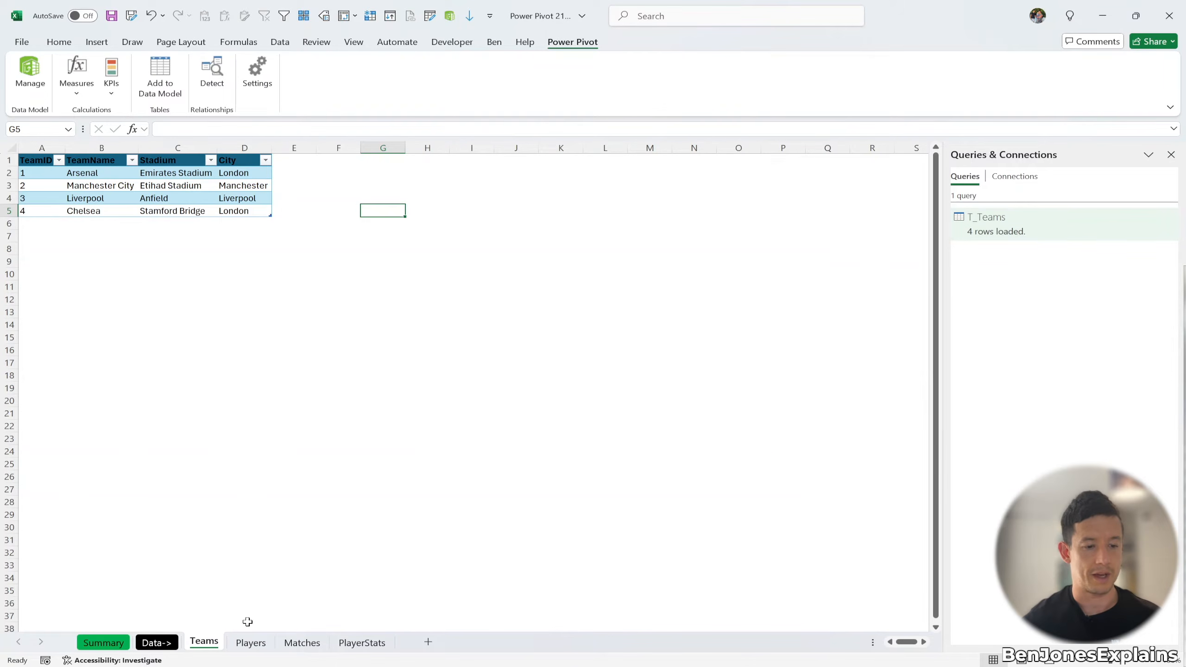
Step: Load PlayerStats as a connection-only query, then check the model's tables in Power Pivot
left_click(250, 642)
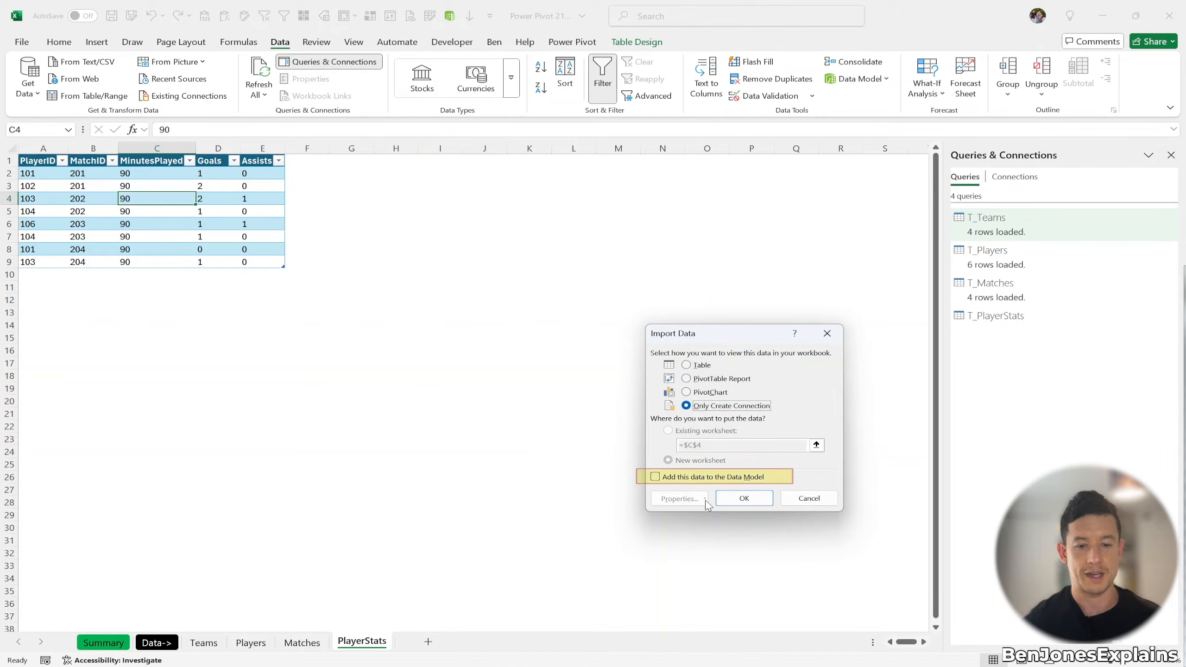
left_click(732, 499)
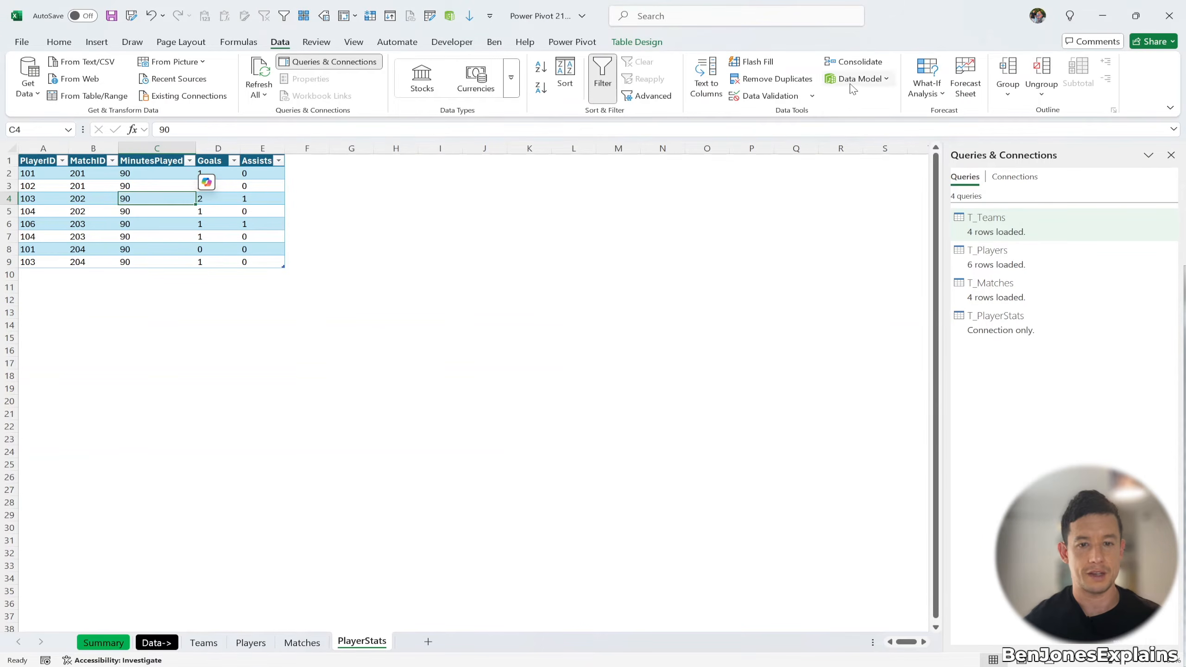
left_click(450, 16)
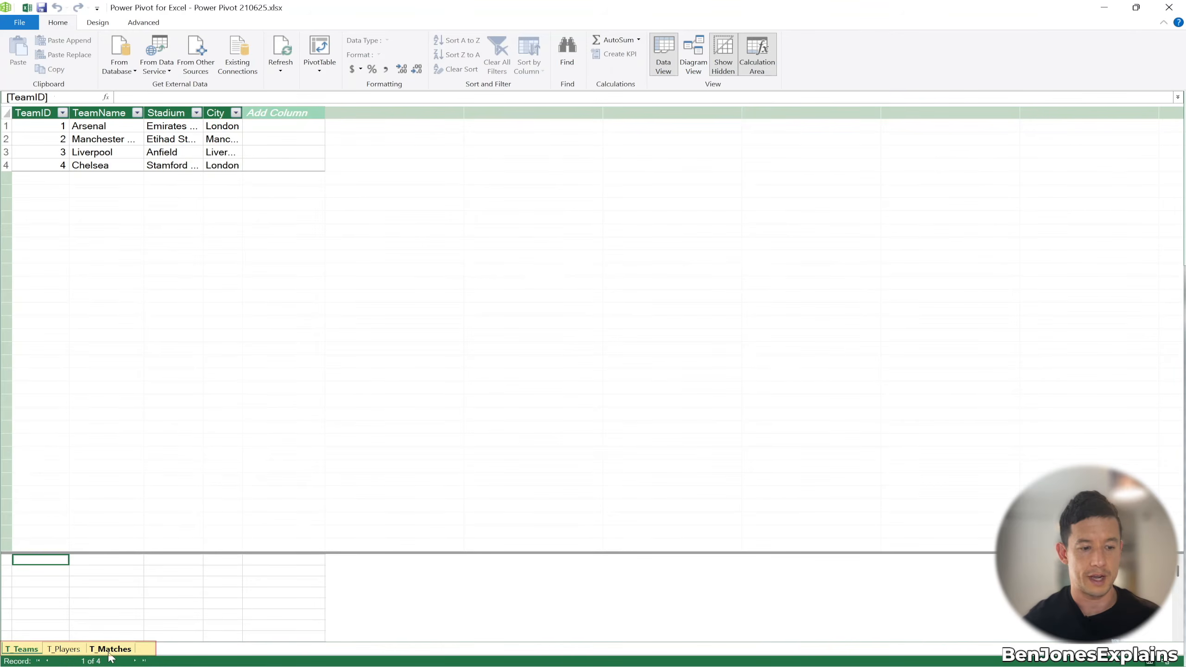
left_click(1169, 7)
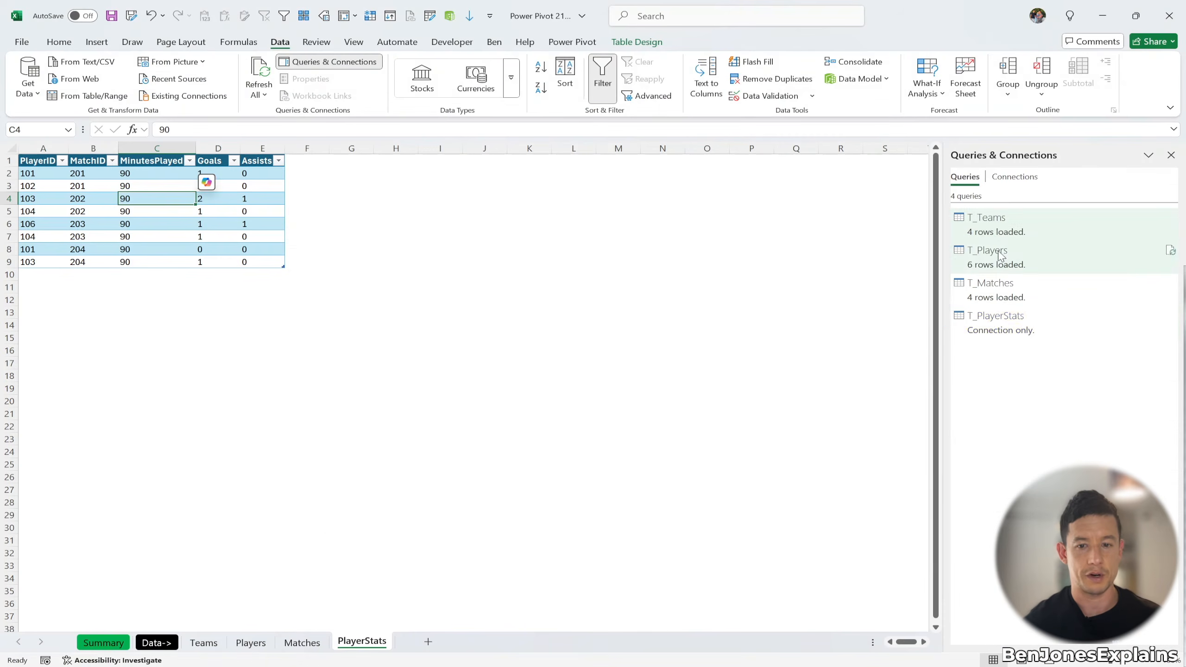
Step: Change T_PlayerStats' load settings so its 8 rows are added to the Data Model
right_click(1016, 326)
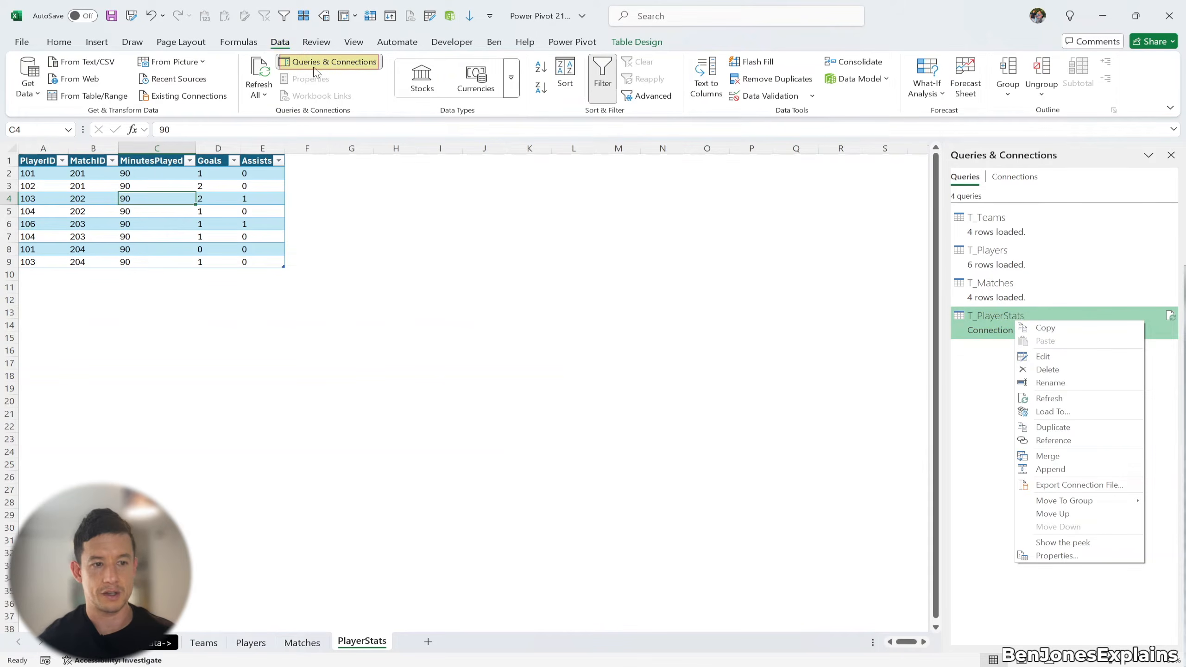
left_click(334, 66)
left_click(334, 66)
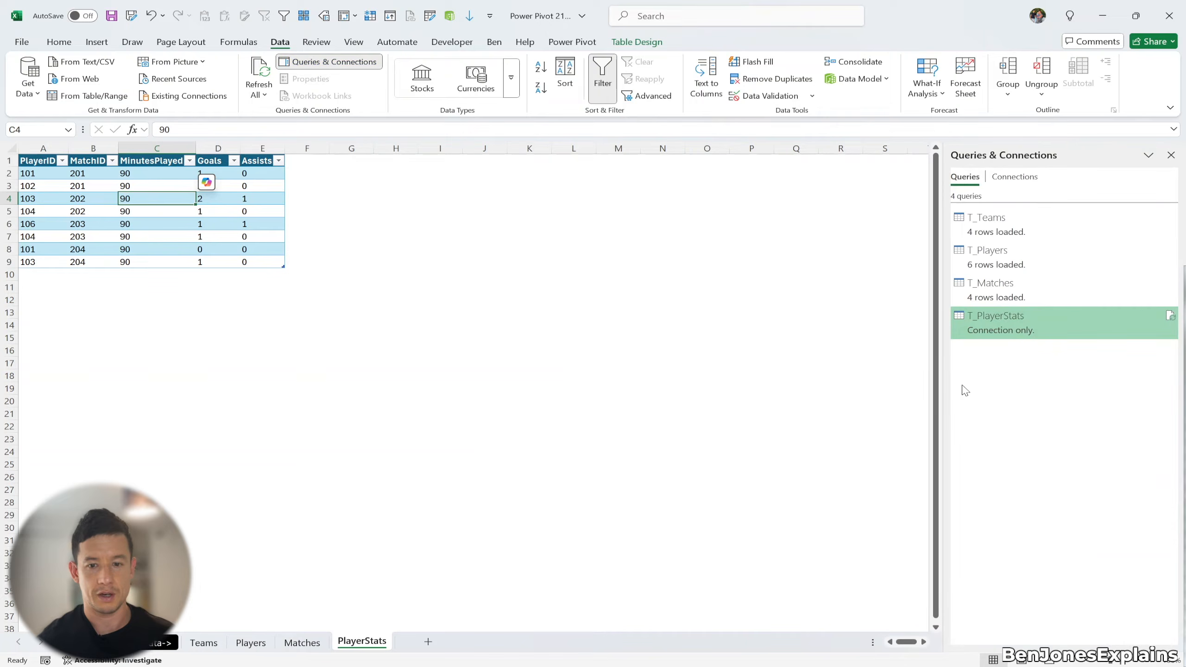
right_click(1021, 337)
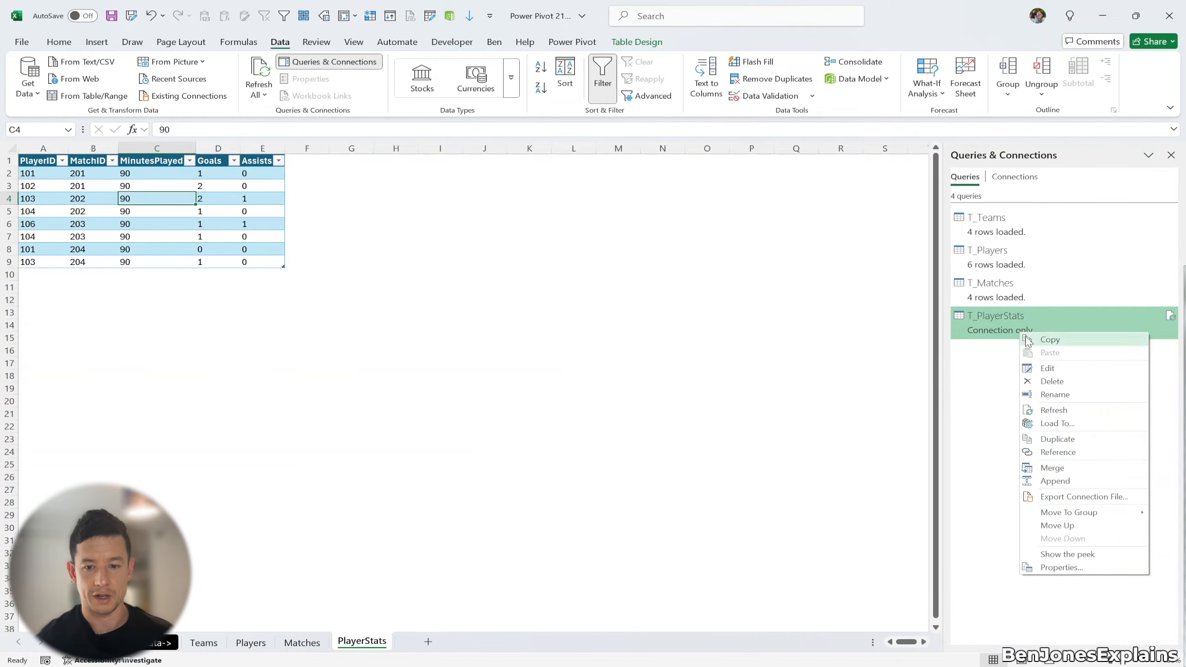
left_click(1086, 426)
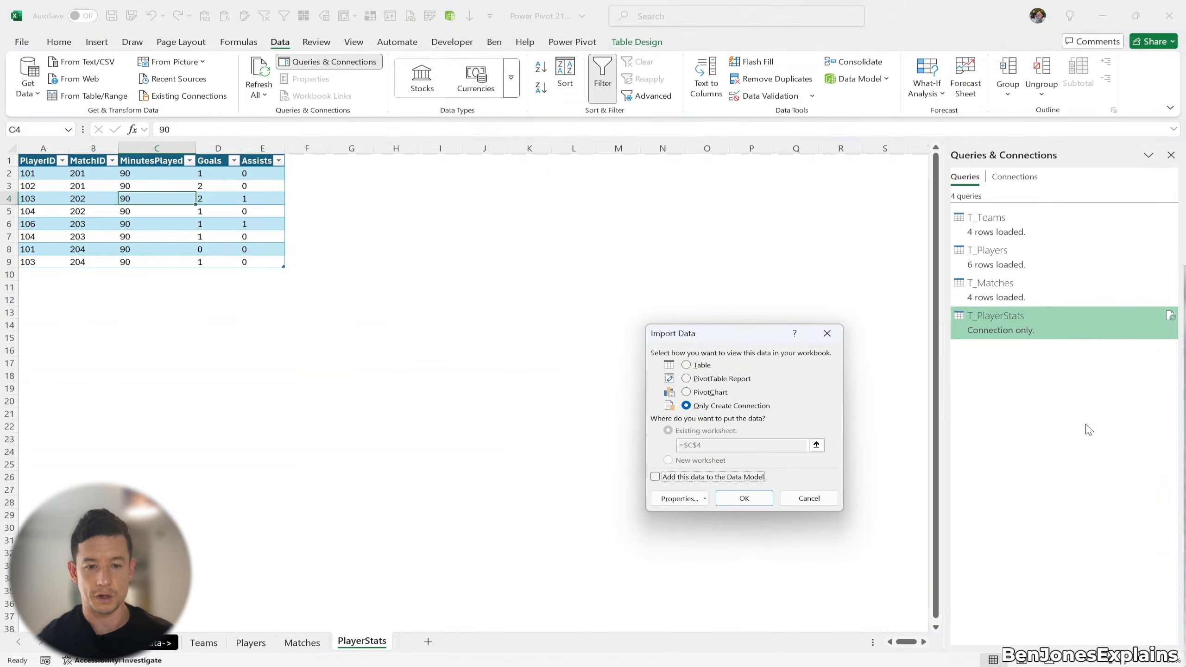
left_click(657, 478)
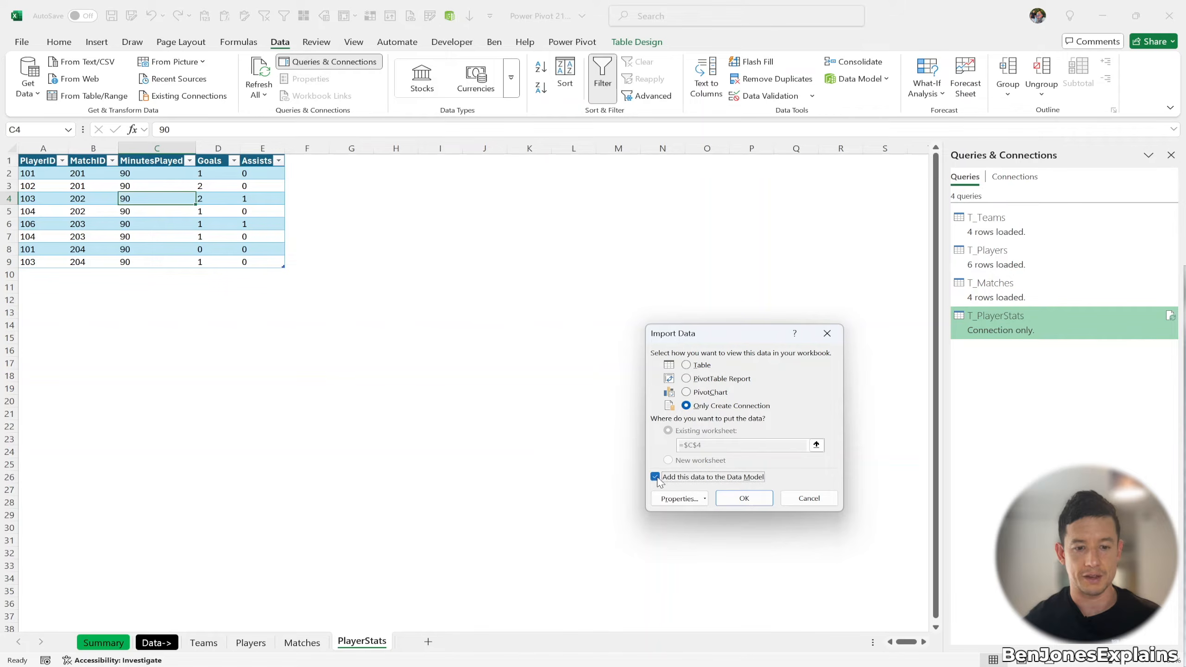
left_click(731, 501)
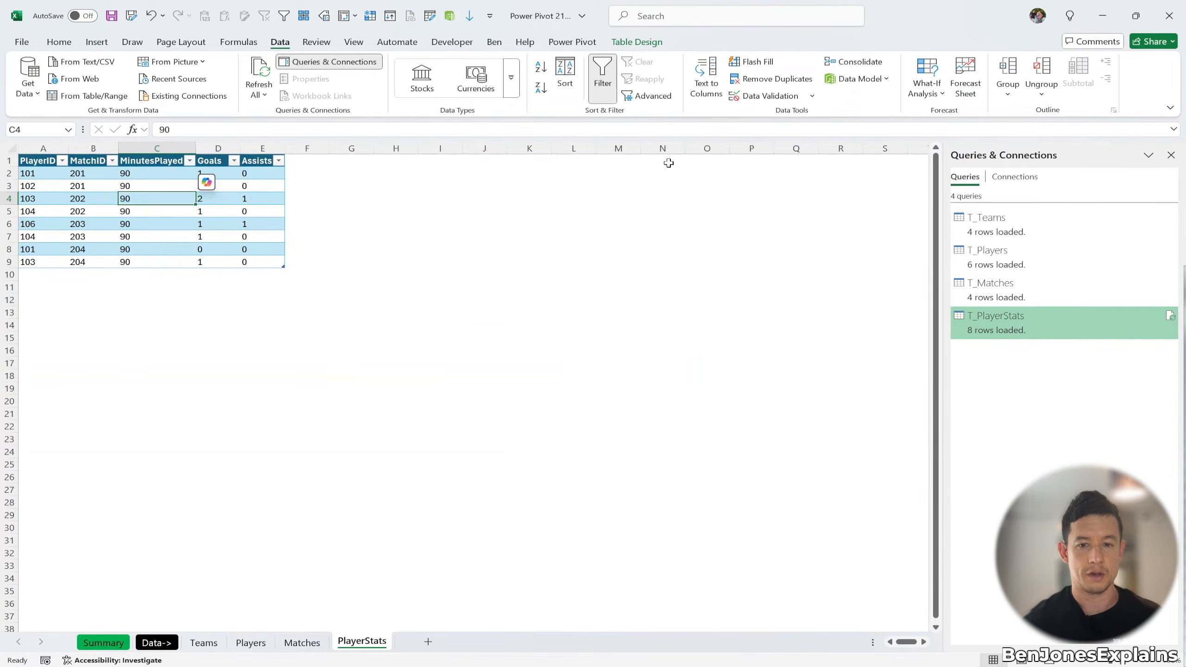
left_click(203, 643)
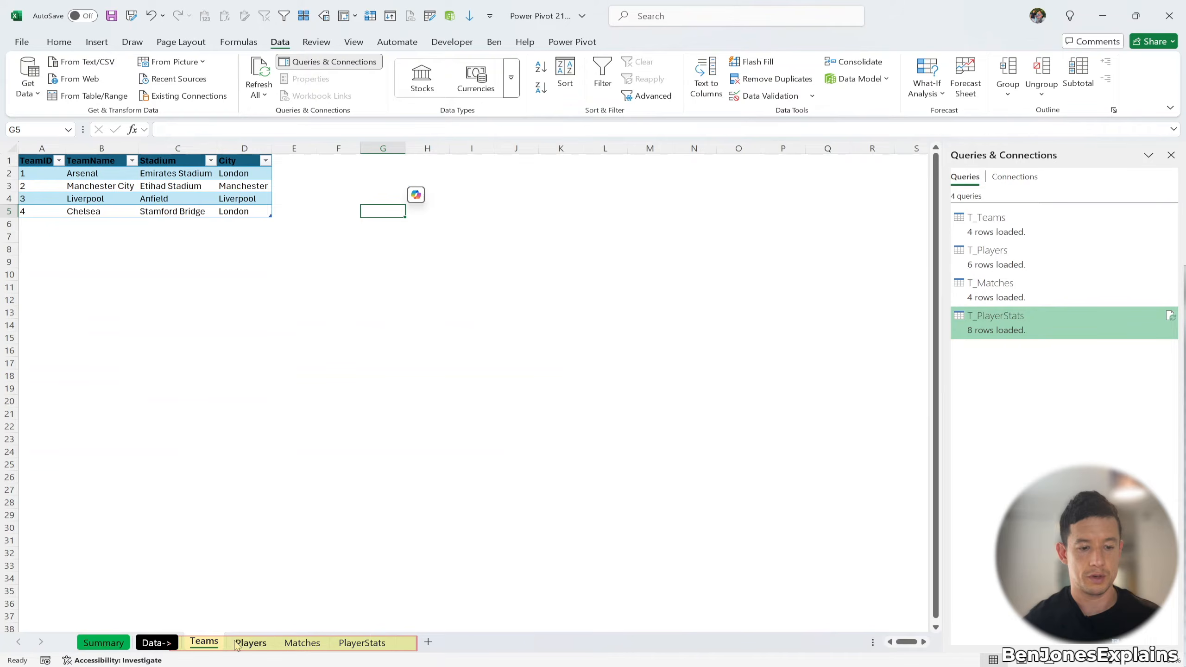
Step: Open the data model in Power Pivot and show its four tables in Diagram View
left_click(259, 641)
left_click(362, 643)
left_click(302, 642)
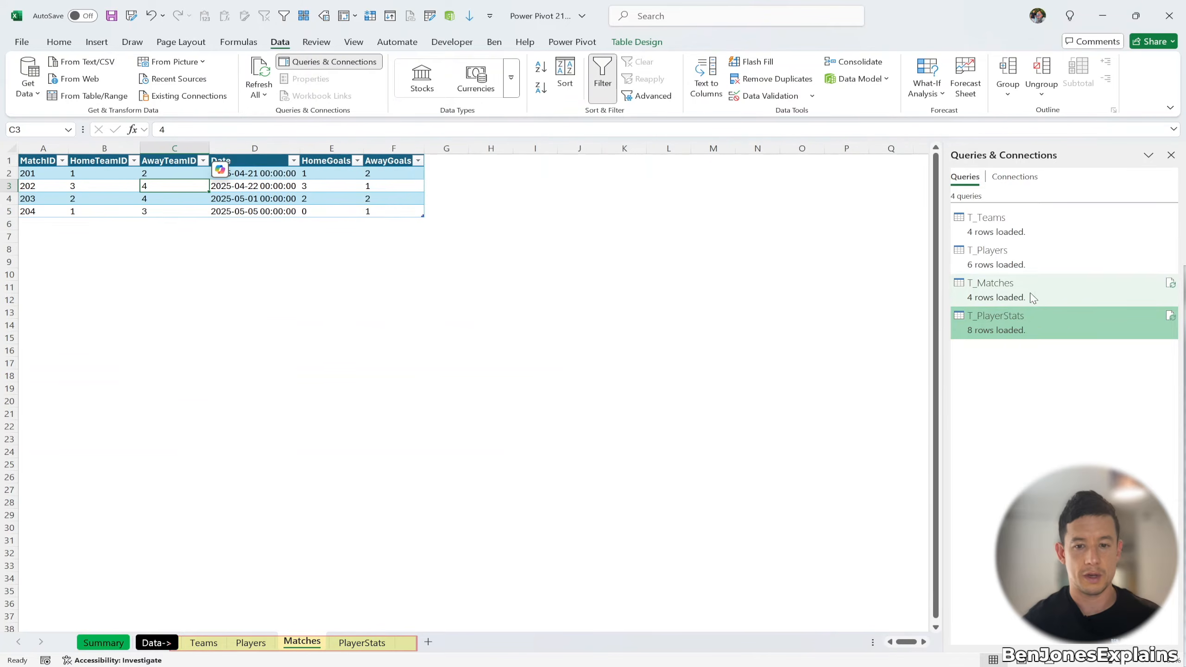
mouse_move(1018, 289)
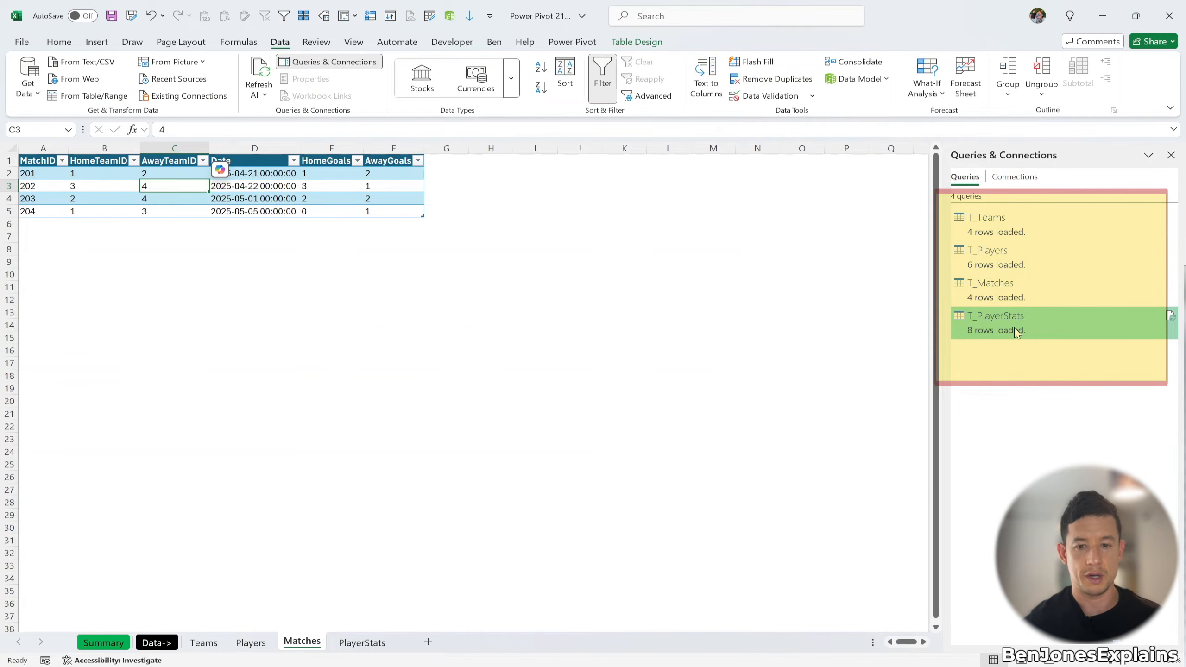
mouse_move(1016, 333)
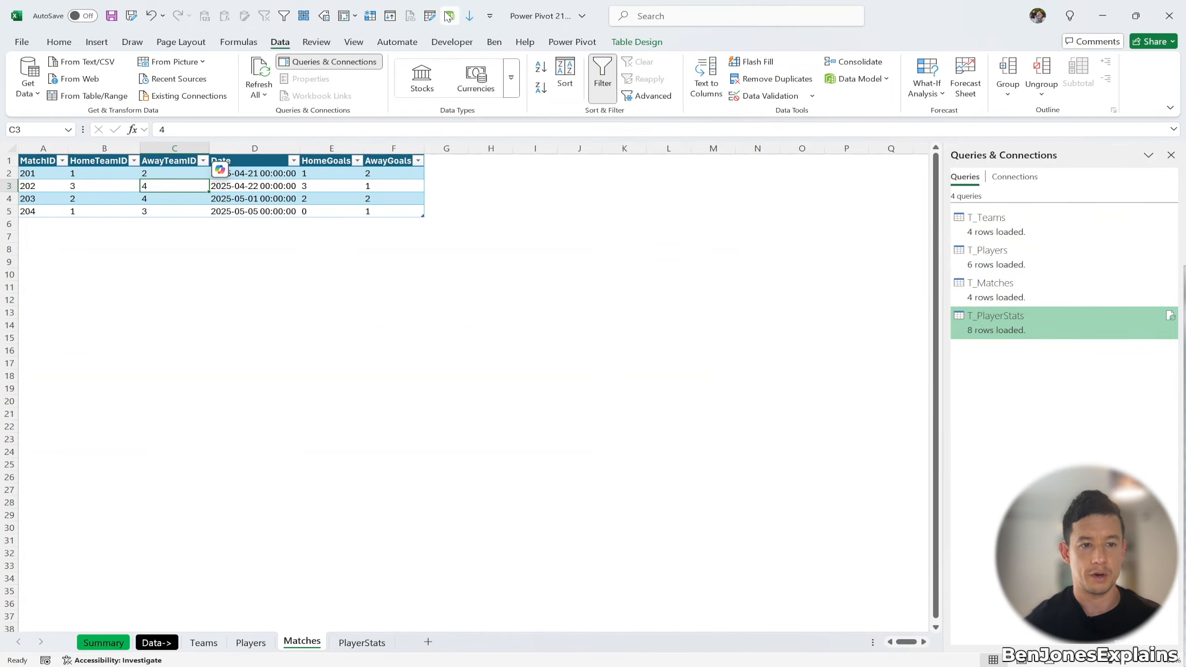
left_click(450, 18)
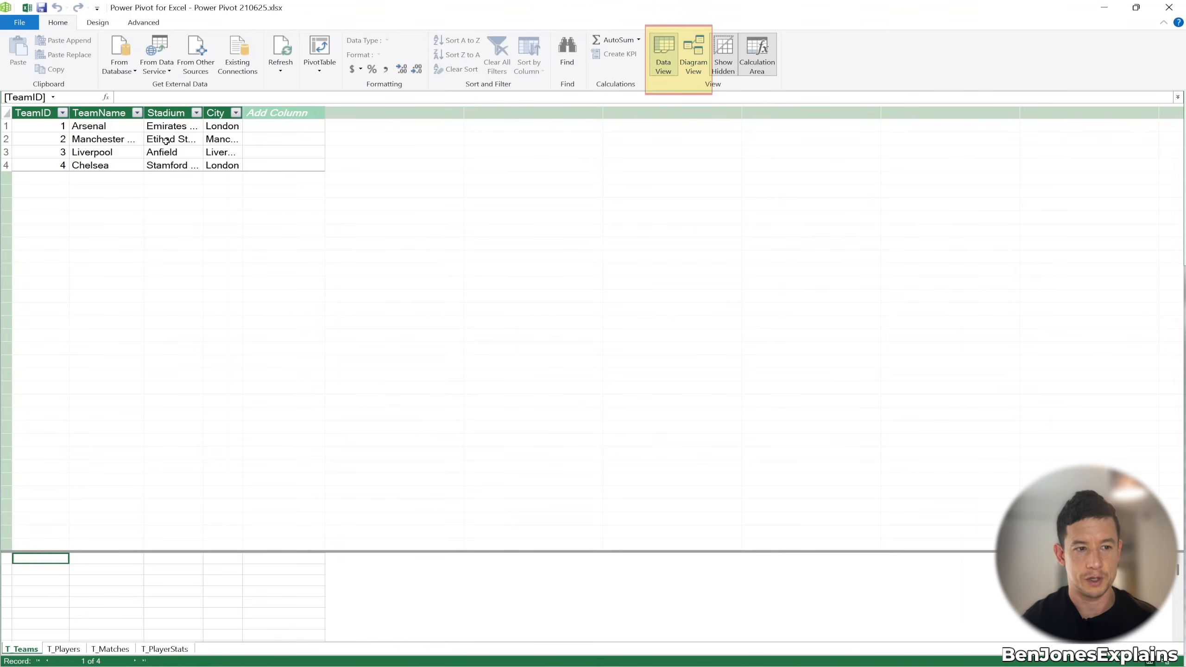
left_click(690, 59)
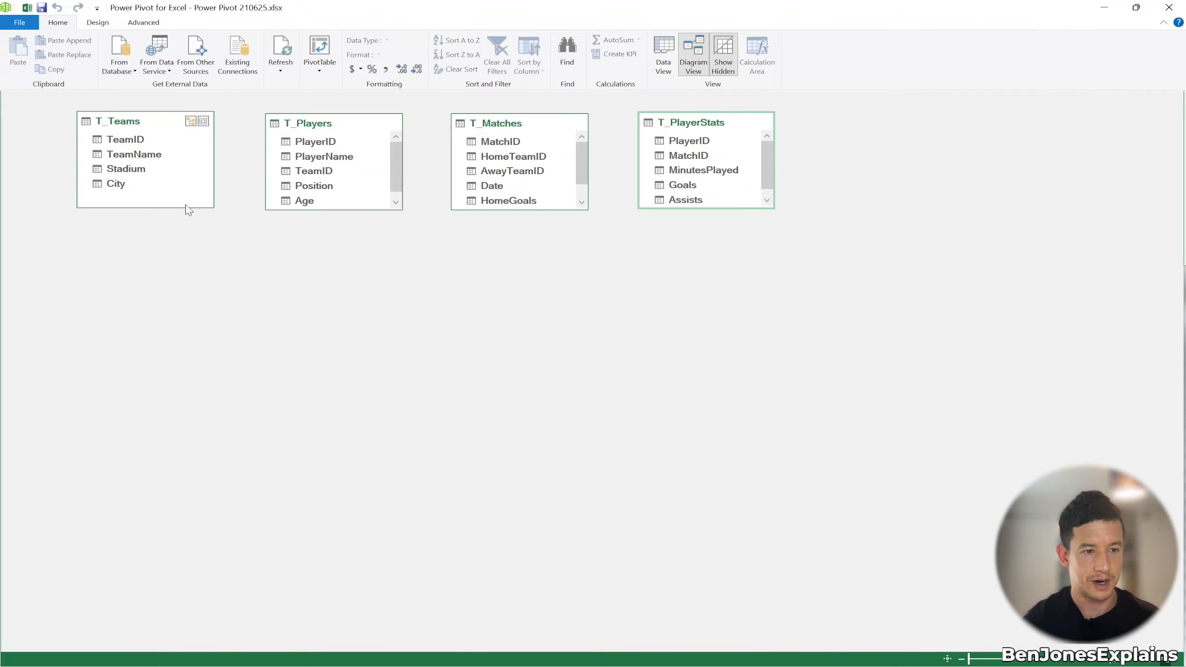
Step: Enlarge the T_Players and T_Matches boxes and move T_Players and T_PlayerStats lower
left_click_drag(345, 209, 345, 280)
left_click_drag(514, 210, 514, 264)
left_click_drag(319, 123, 341, 359)
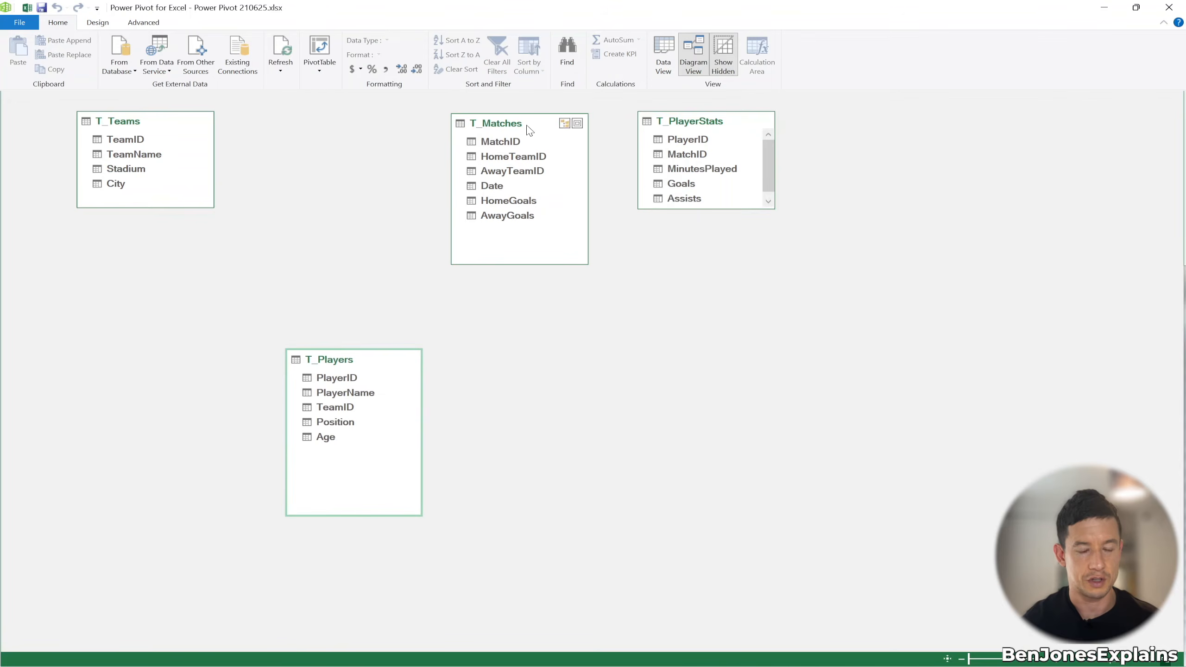
left_click_drag(690, 123, 680, 313)
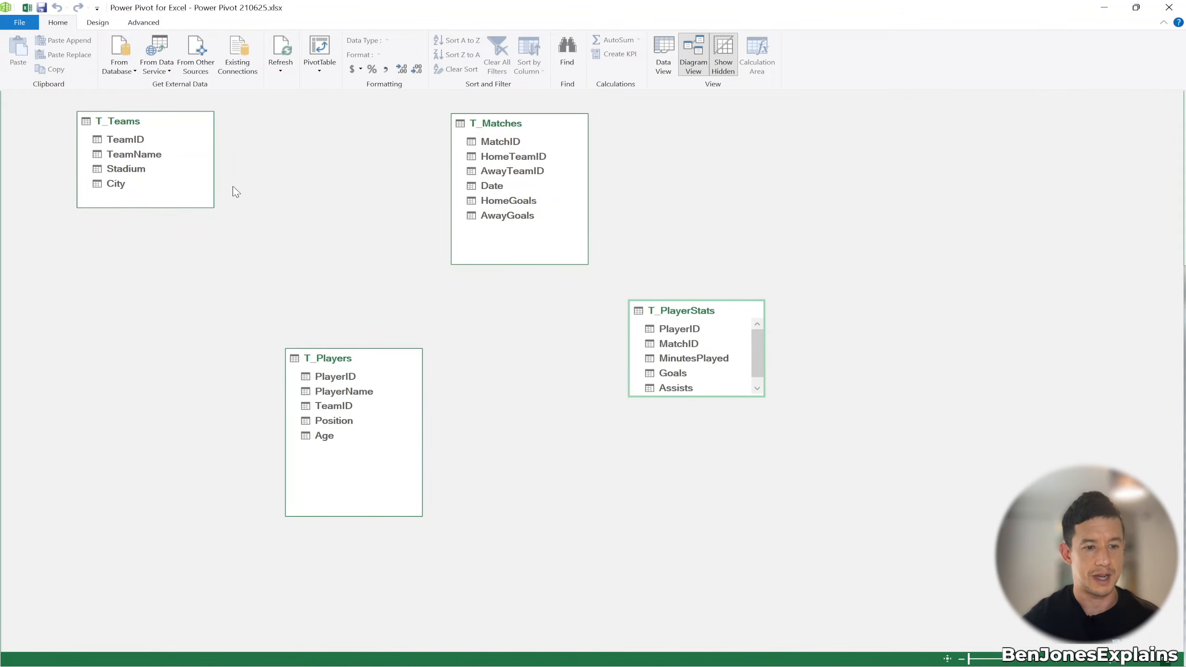
Step: Relate T_Teams to T_Players on TeamID as a one-to-many link
left_click(122, 141)
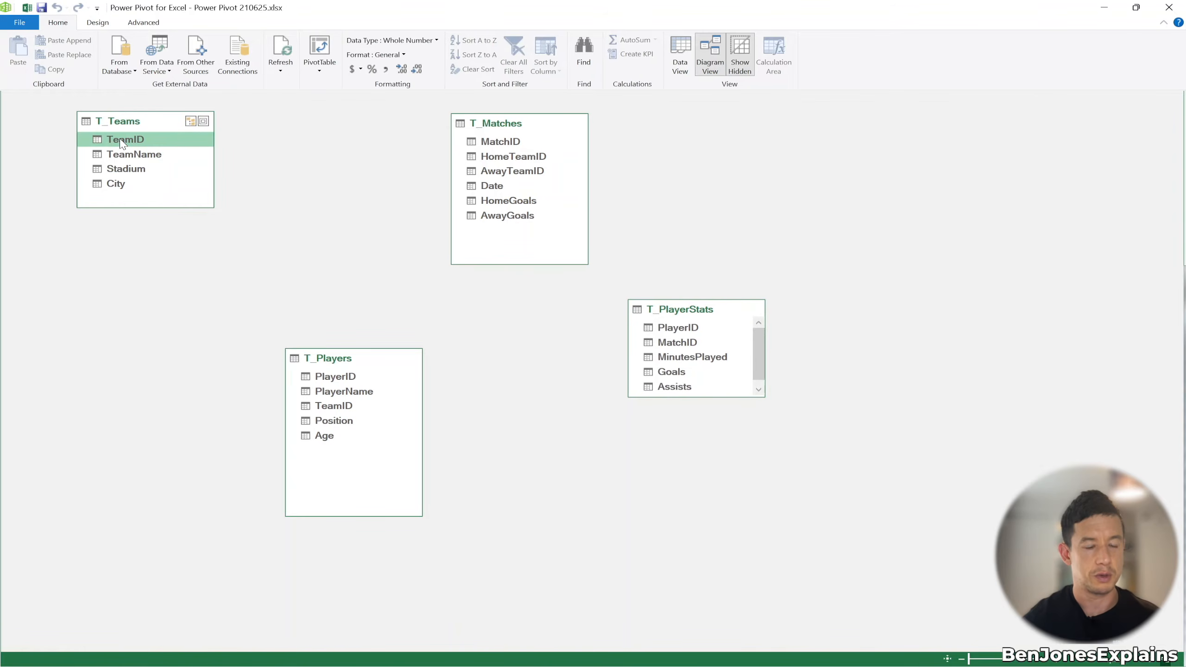
left_click_drag(122, 142, 331, 404)
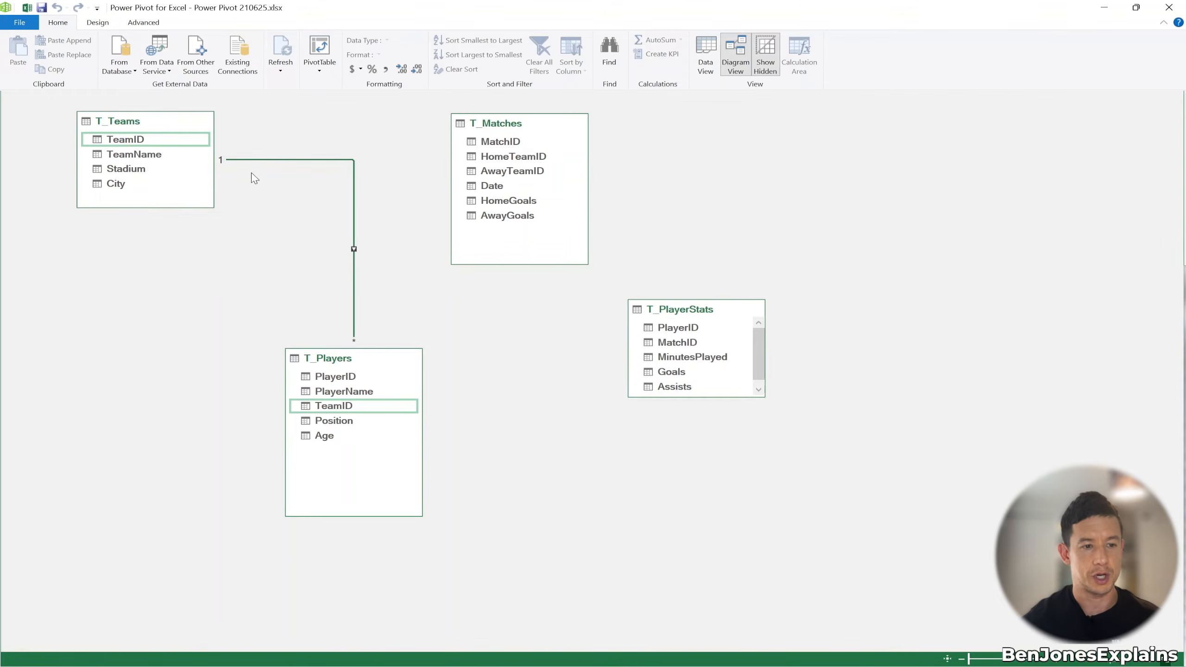
left_click(130, 142)
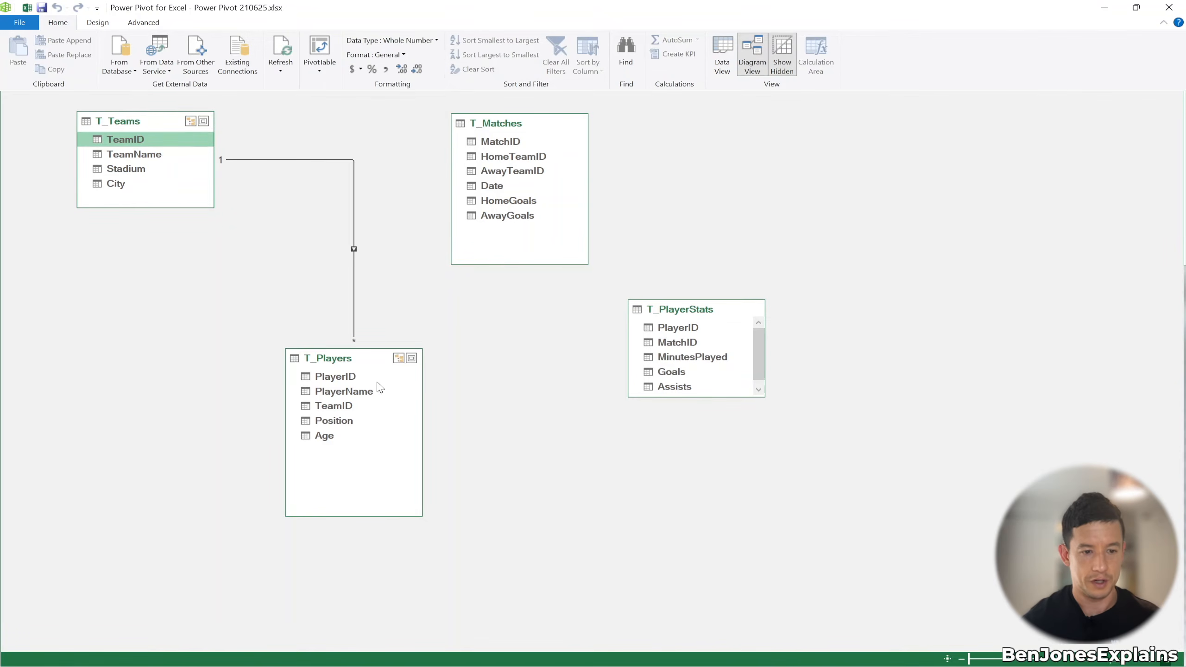
Step: Relate T_Players to T_PlayerStats on PlayerID and T_PlayerStats to T_Matches on MatchID
left_click(334, 376)
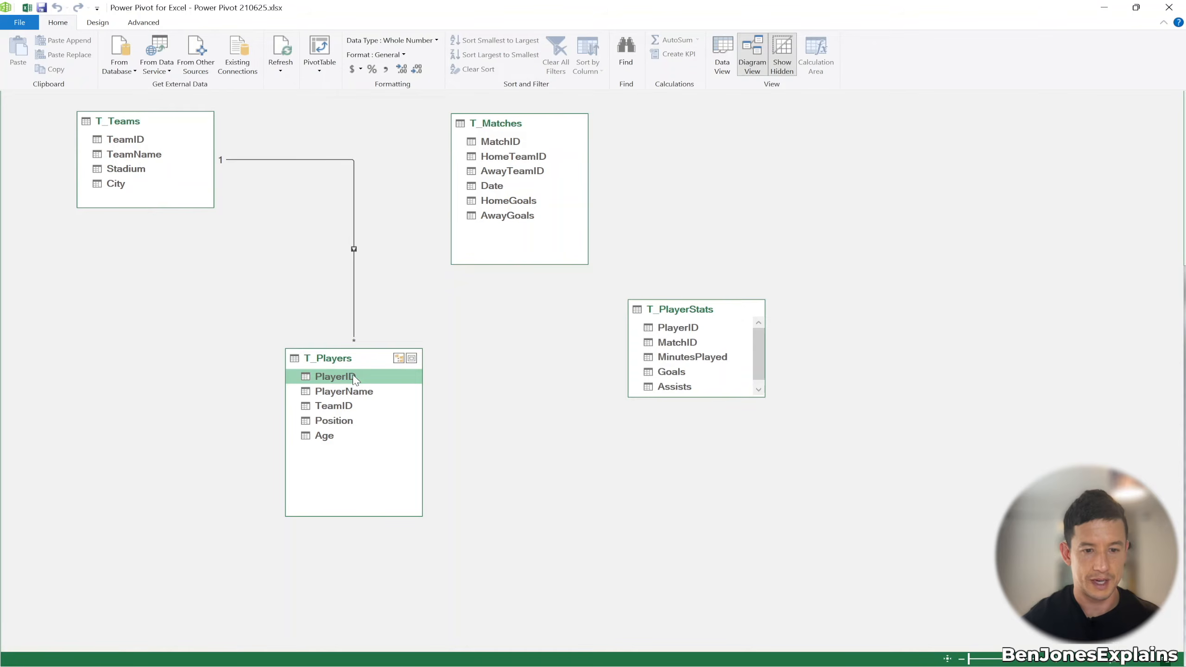
left_click_drag(352, 375, 691, 325)
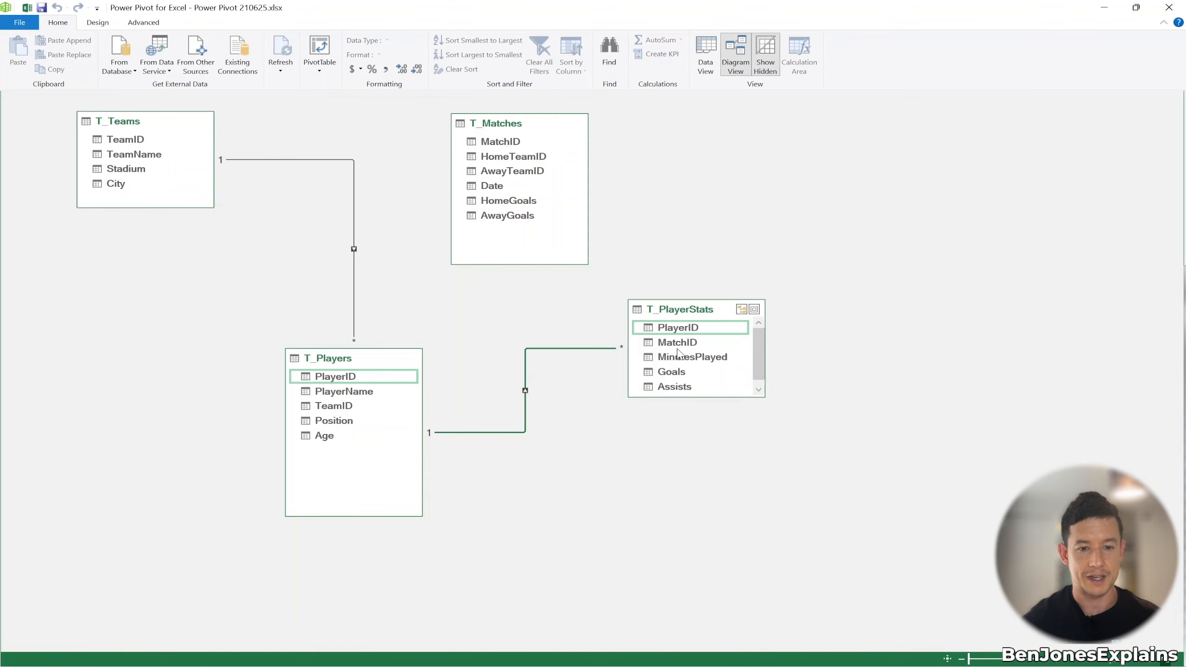
left_click_drag(677, 345, 512, 146)
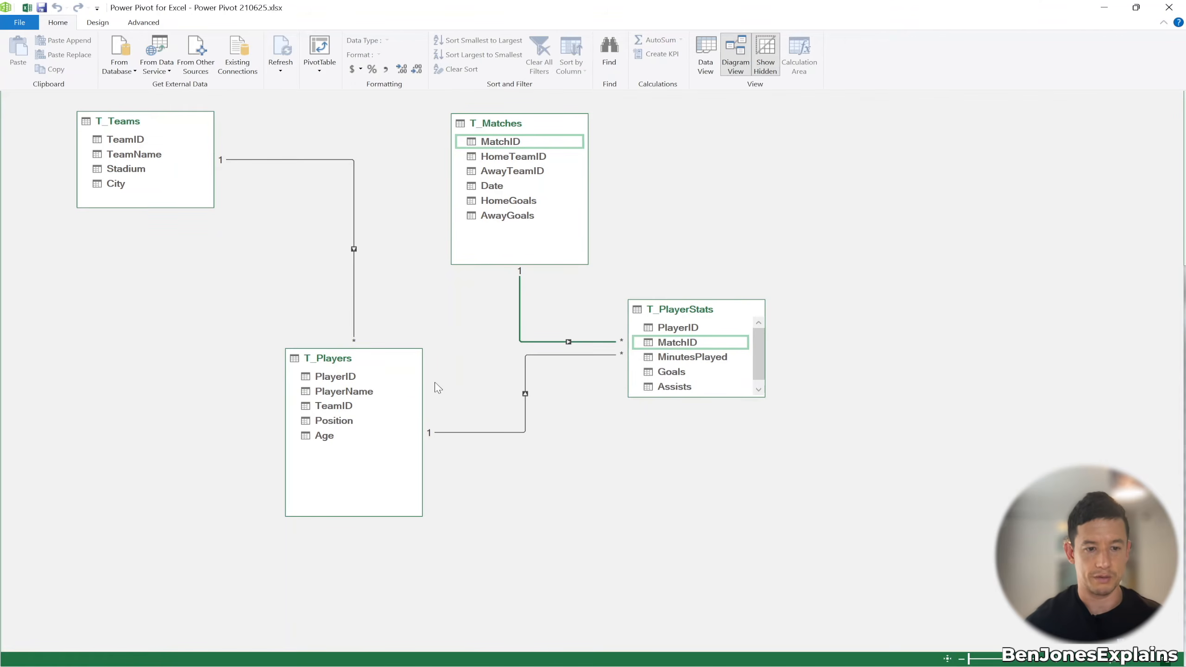
left_click_drag(543, 129, 507, 127)
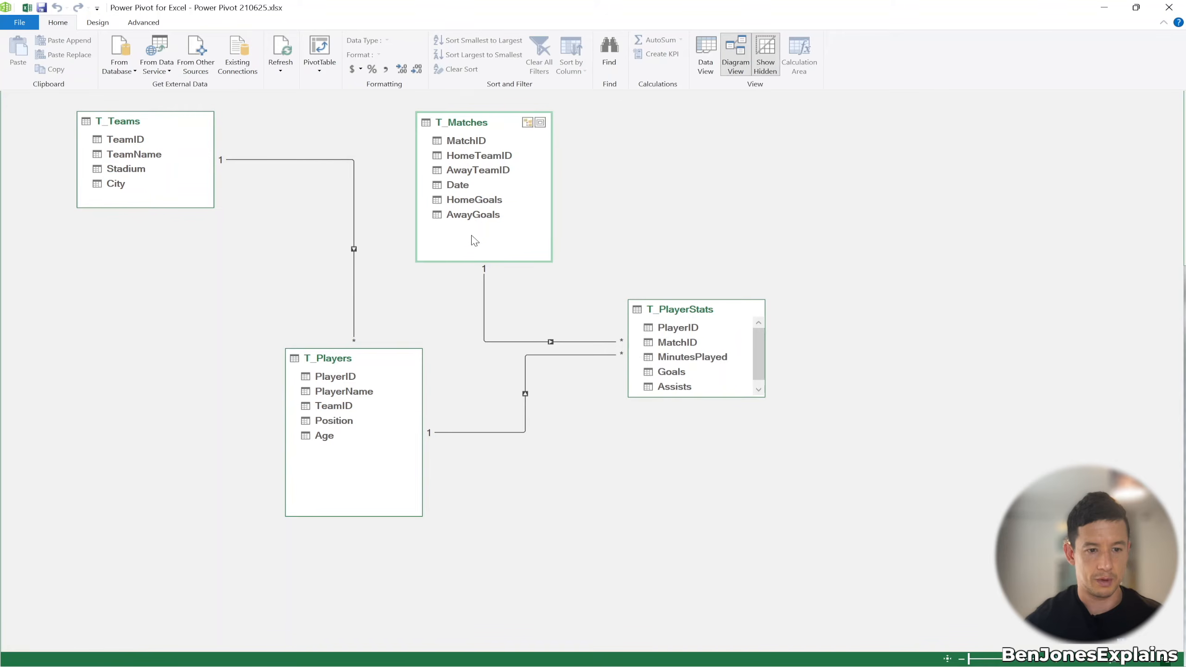
Step: Arrange the diagram: T_Matches top centre, T_PlayerStats right, T_Teams just above T_Players
left_click_drag(366, 360, 657, 108)
left_click_drag(697, 313, 158, 292)
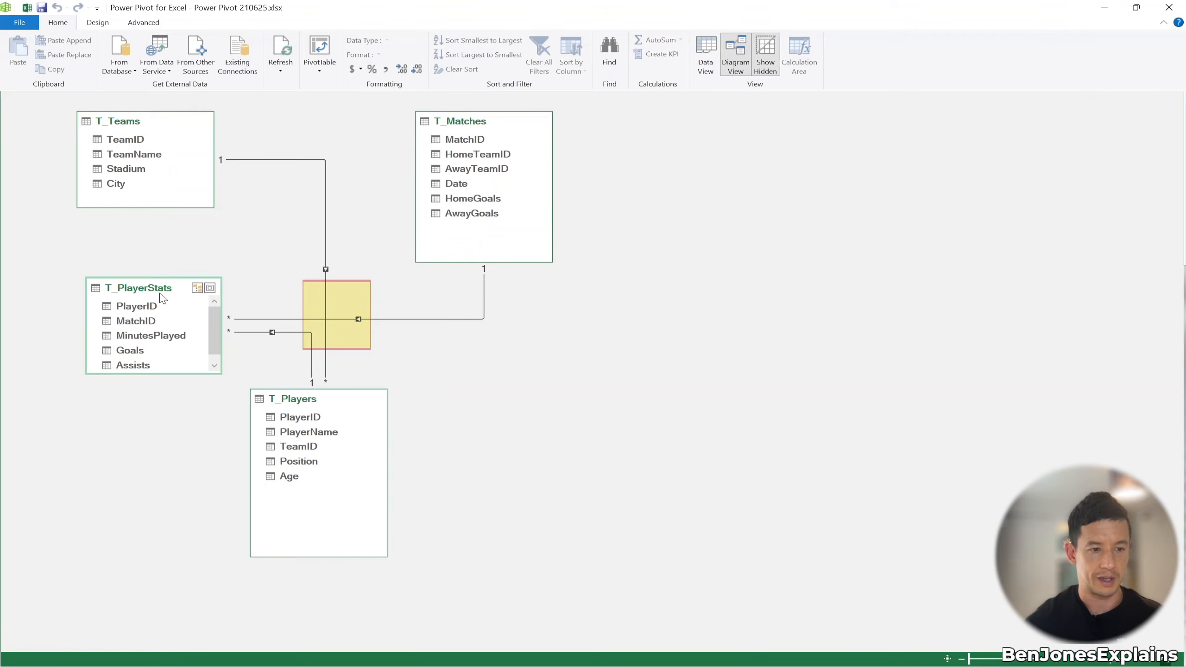
left_click_drag(146, 296, 590, 397)
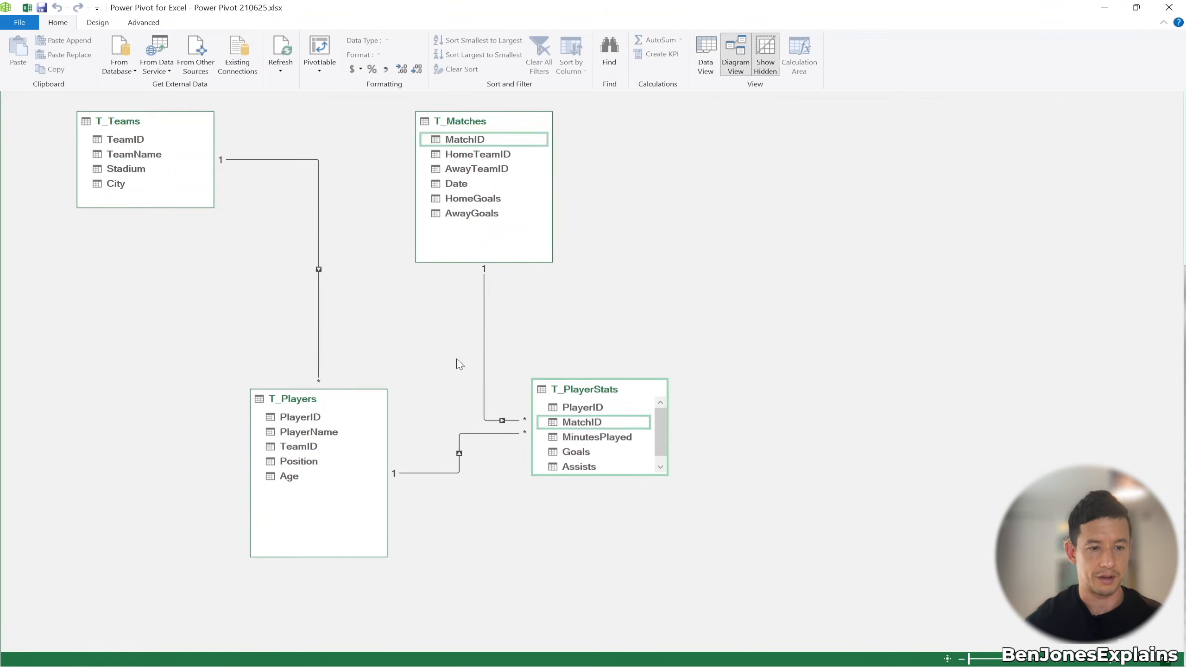
left_click_drag(145, 131, 313, 223)
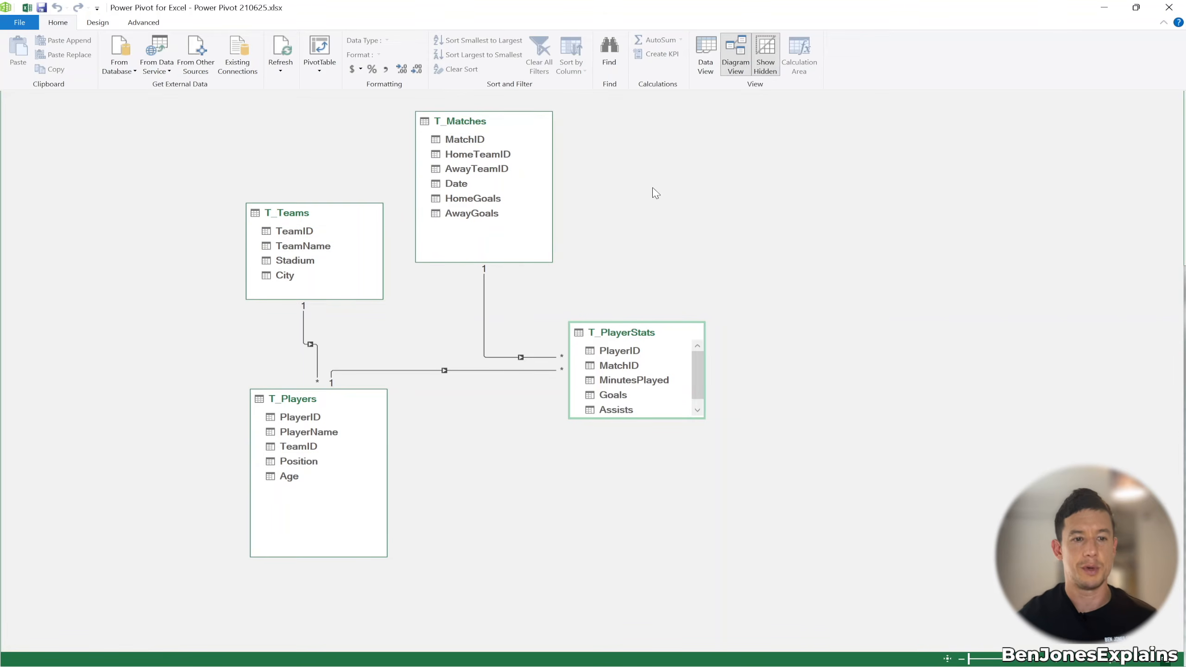
left_click(320, 70)
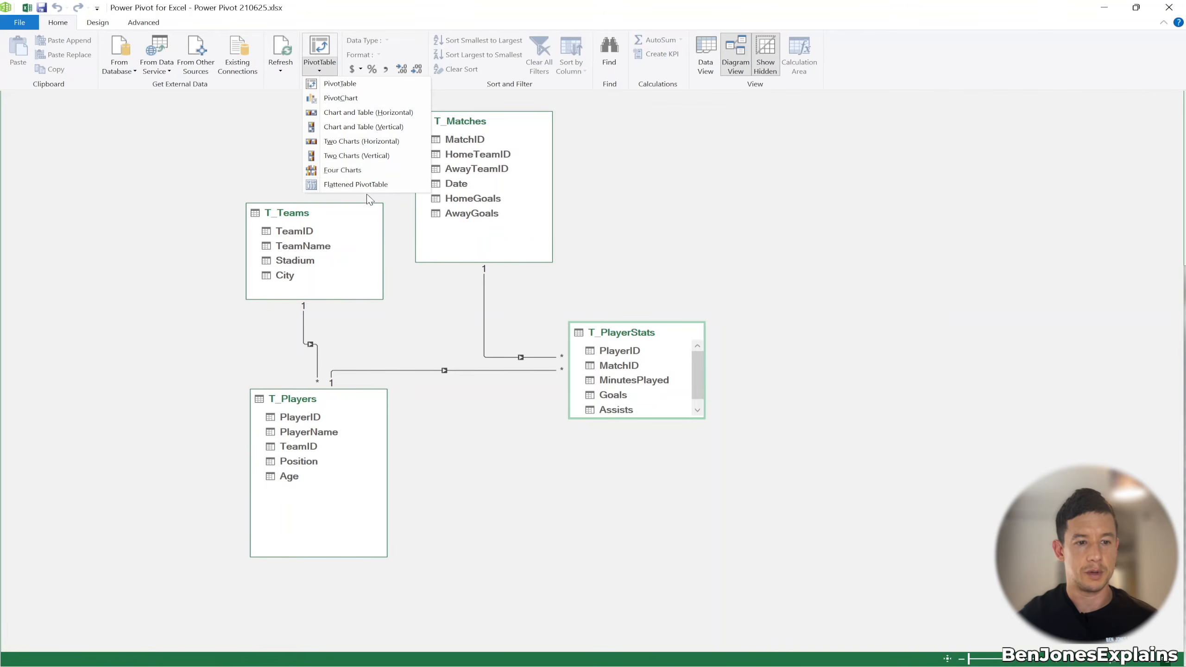
Step: Create a data-model PivotTable on the existing Summary sheet at cell A3
left_click(361, 85)
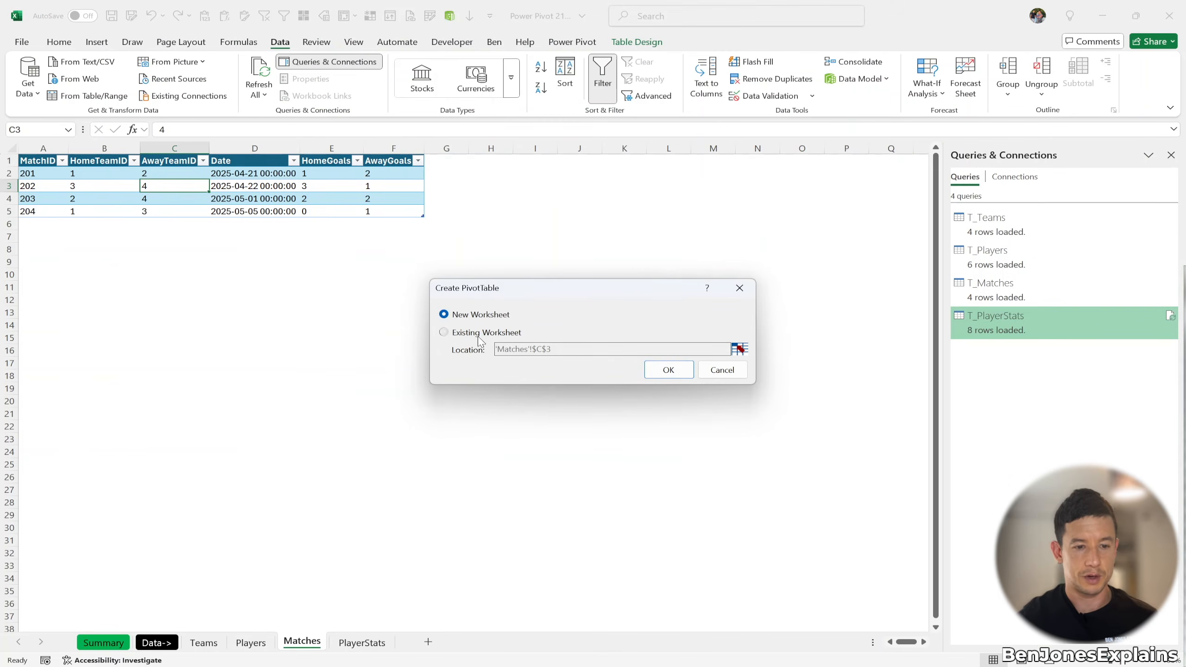
left_click(444, 332)
left_click(739, 349)
left_click(104, 644)
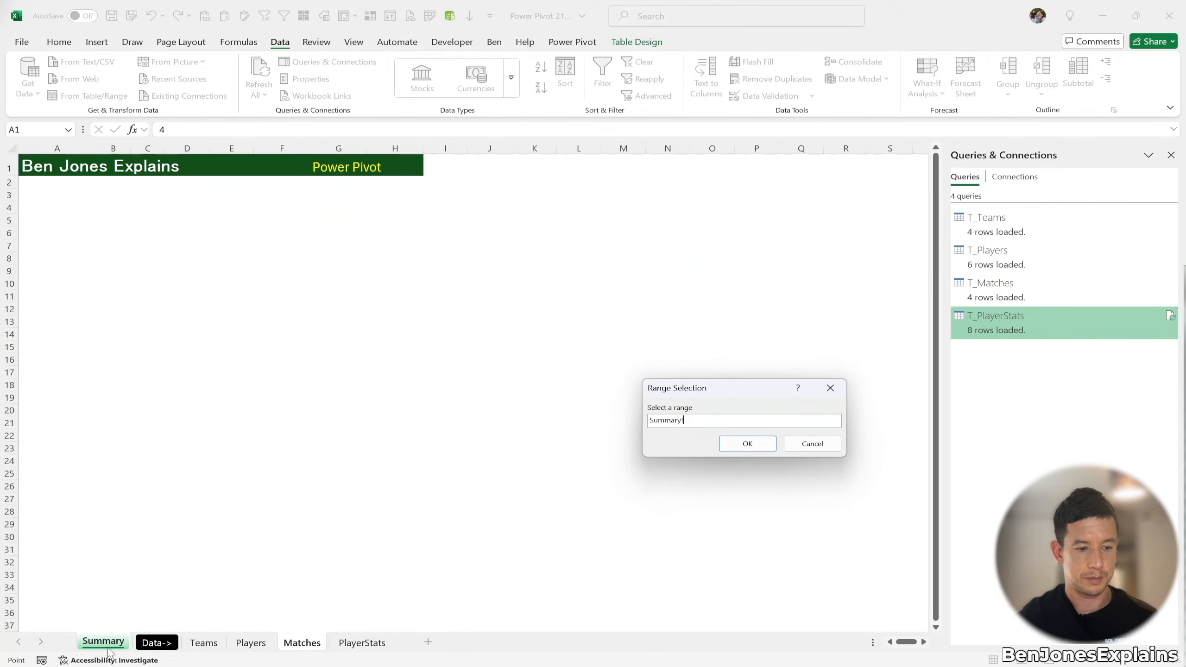
left_click(37, 192)
left_click(743, 443)
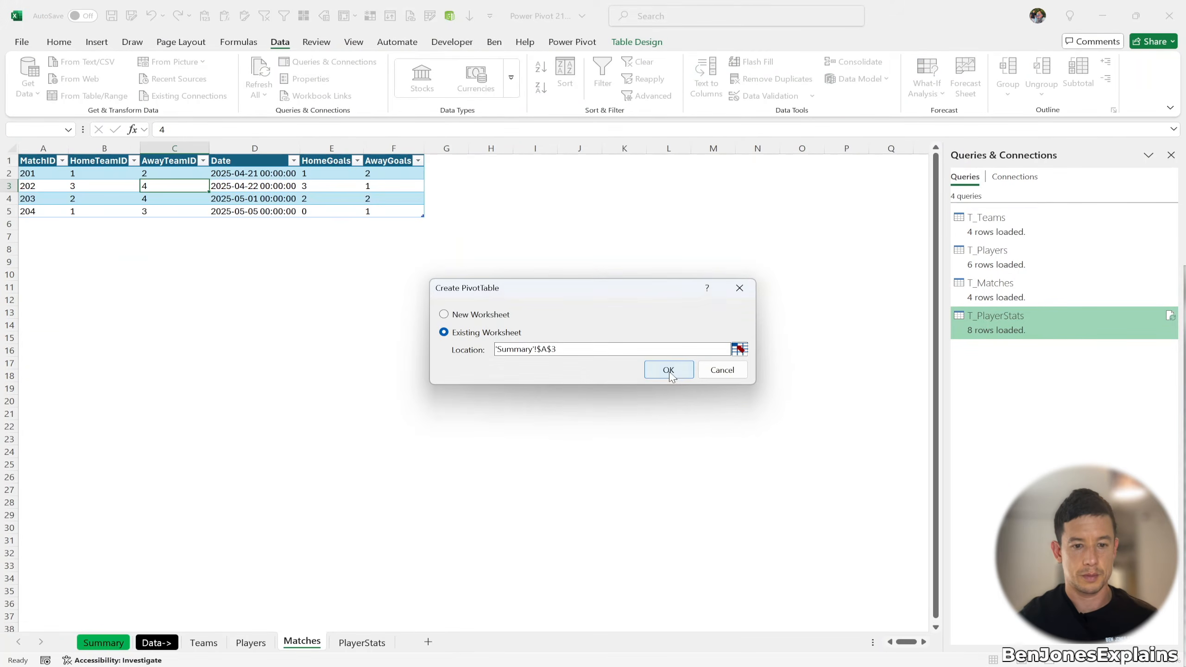
left_click(667, 370)
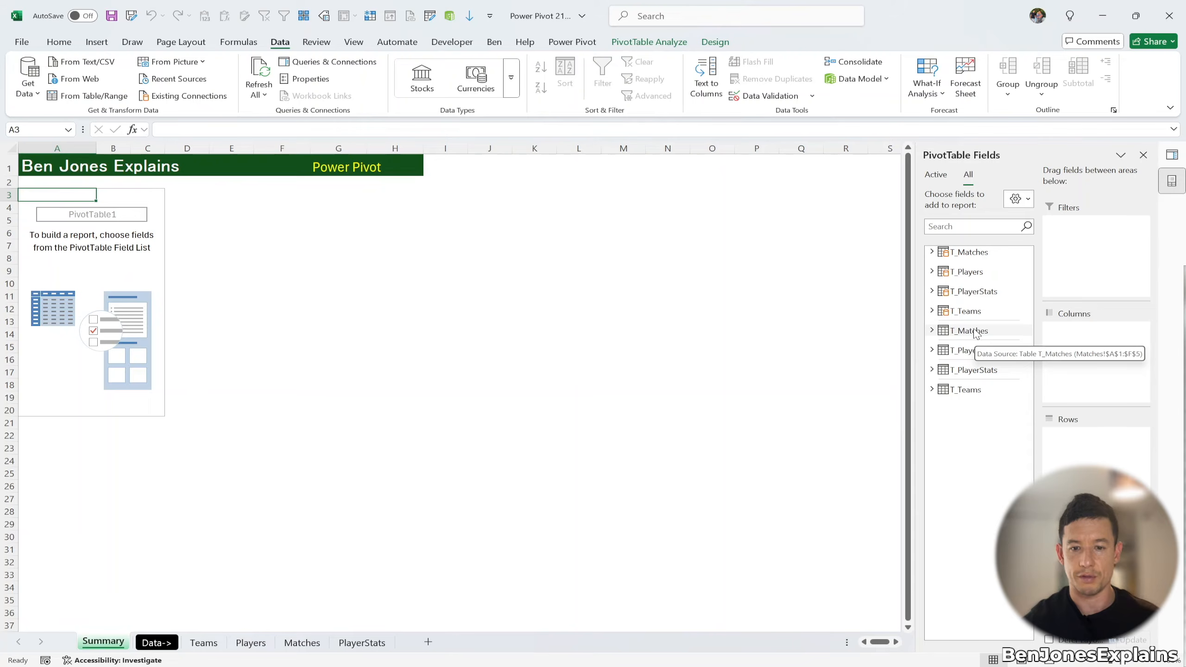
Step: Expand T_Matches, T_Players, T_PlayerStats and T_Teams in the PivotTable Fields list
left_click(931, 253)
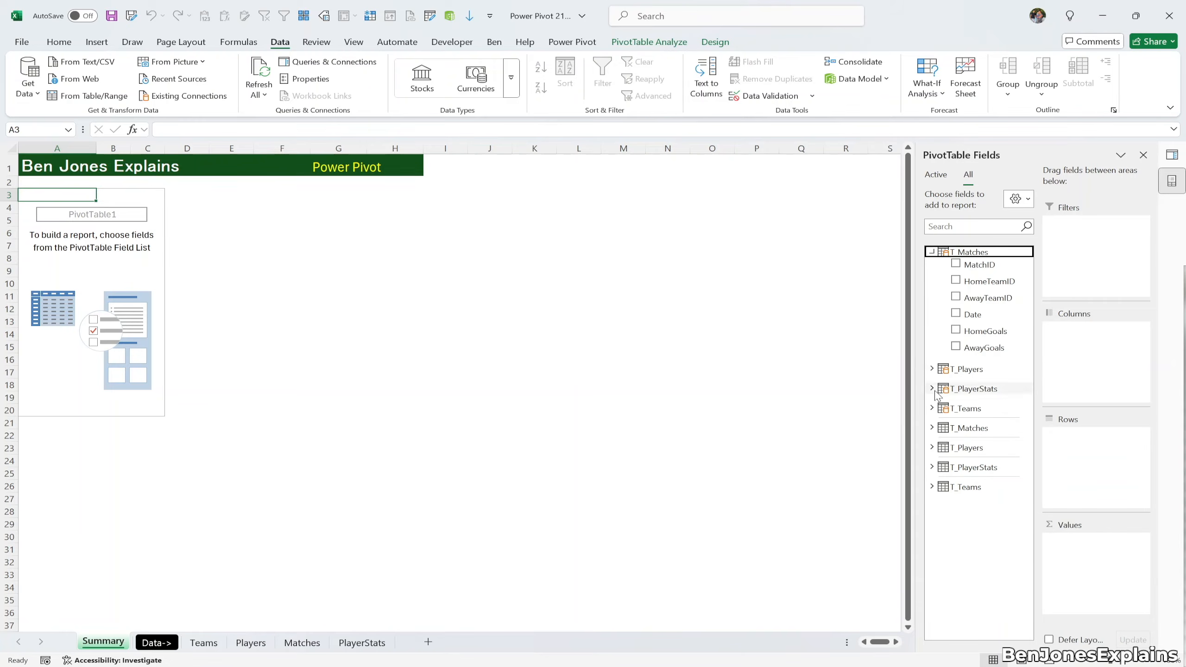
left_click(932, 369)
left_click(931, 469)
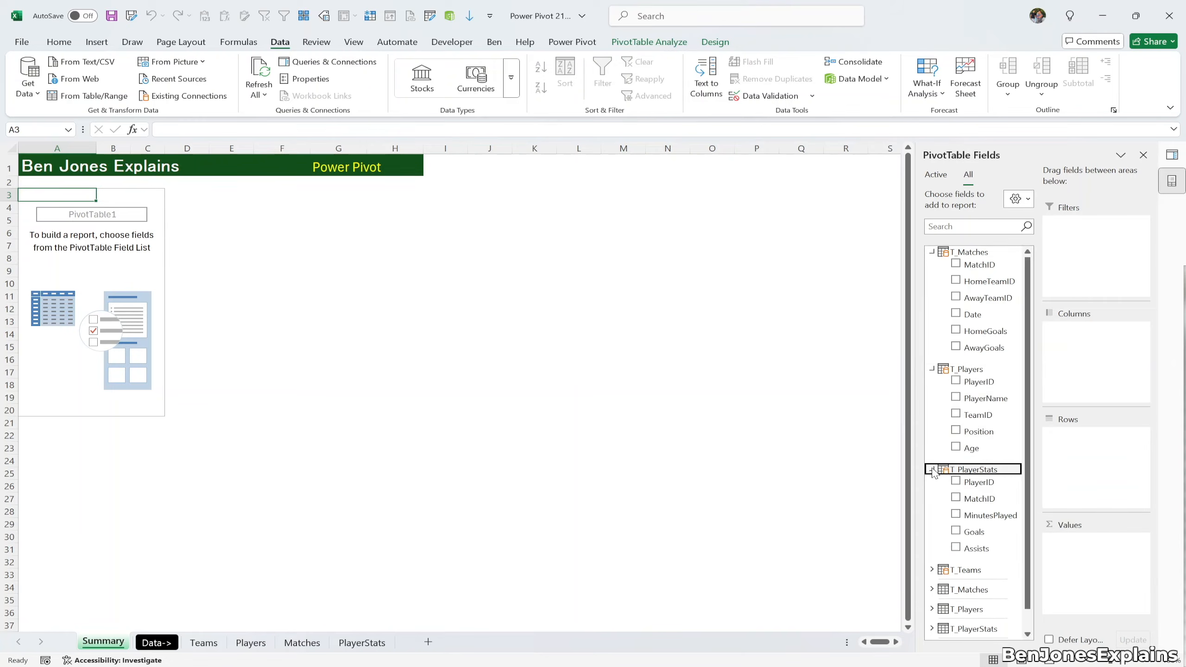
left_click(931, 570)
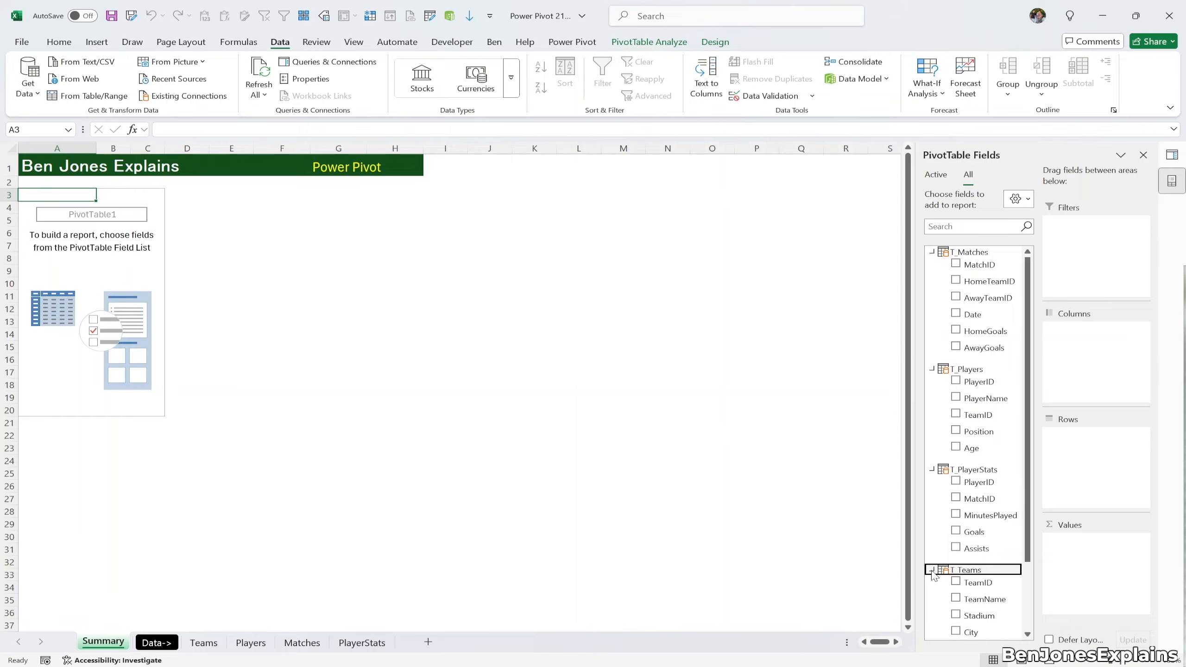
scroll(933, 565, "down", 2)
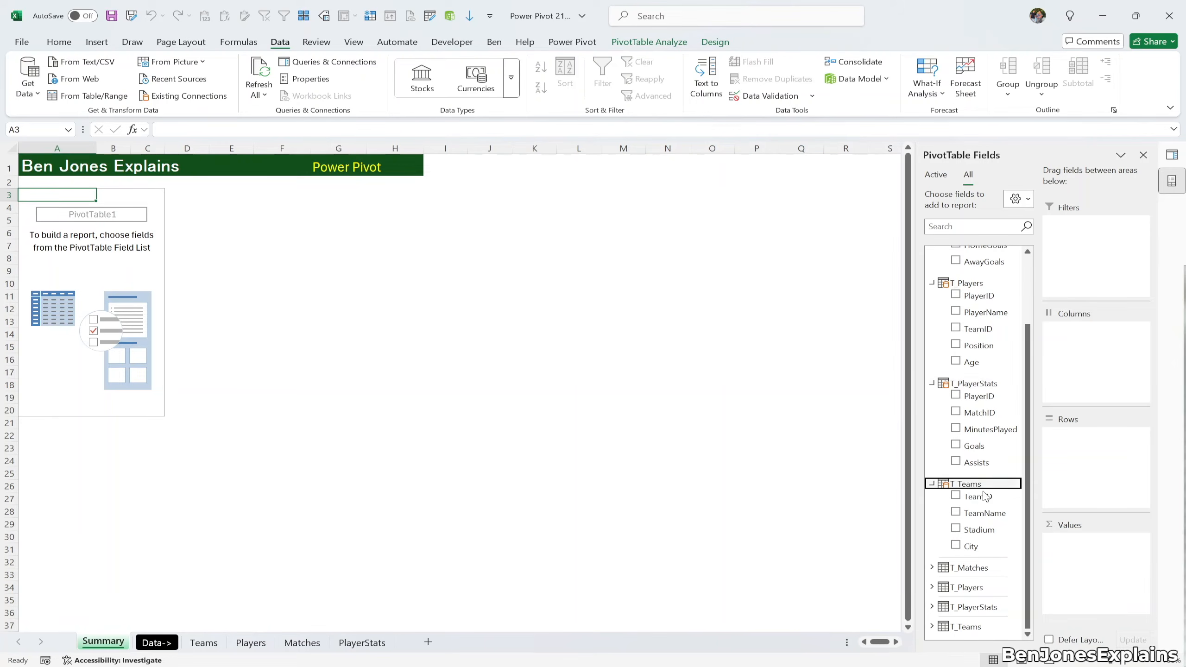
Step: Put TeamName then PlayerName in Rows and Goals in Values
left_click_drag(984, 513, 1123, 445)
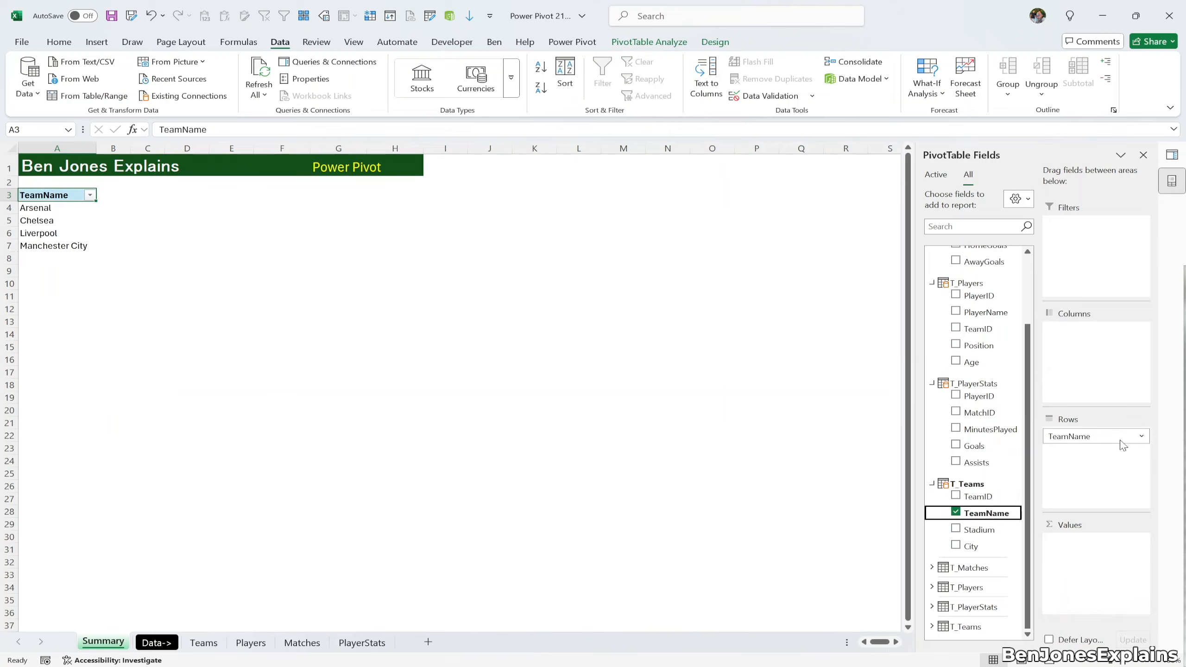
left_click_drag(997, 310, 1072, 461)
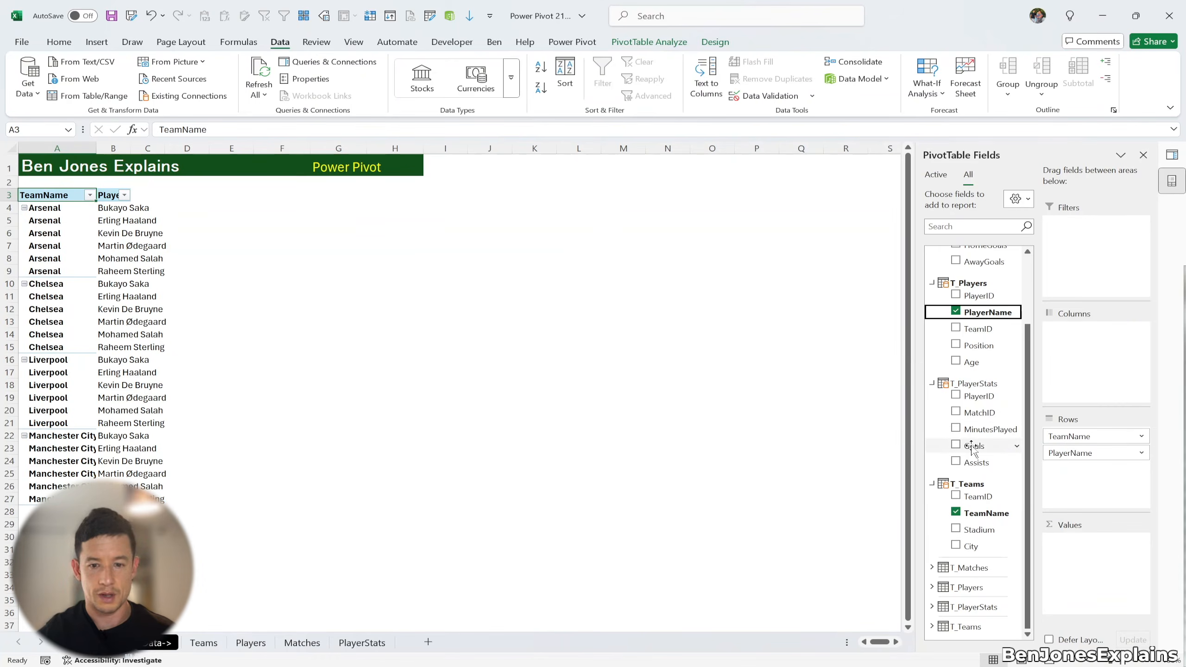
left_click_drag(973, 445, 1083, 560)
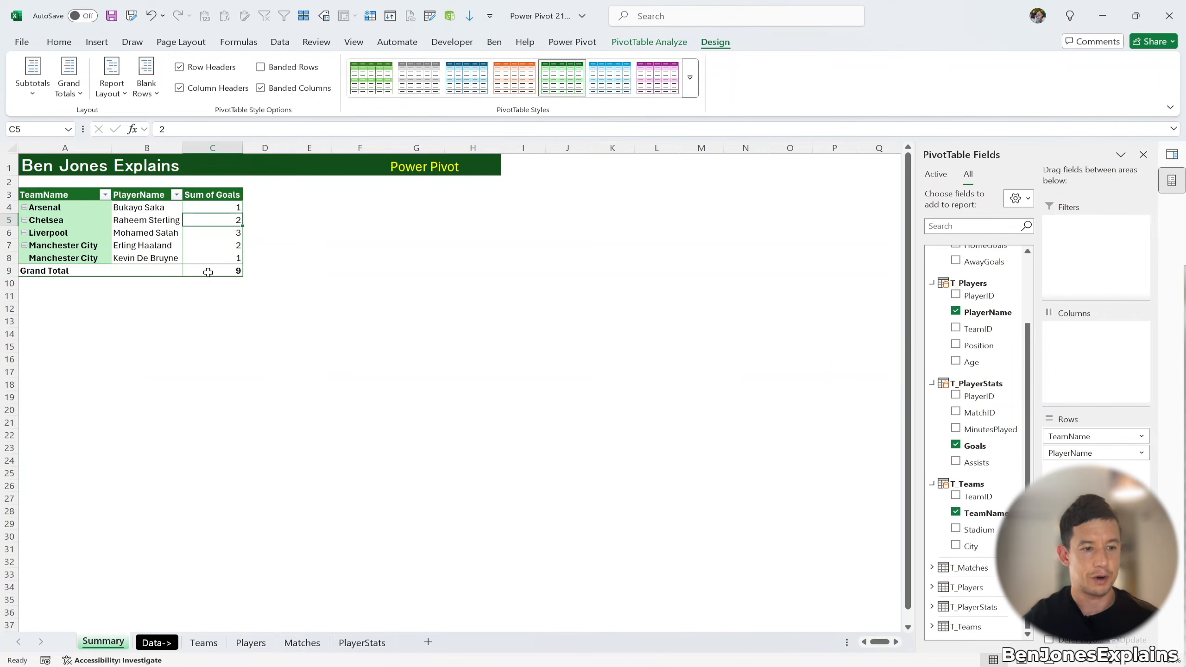
mouse_move(209, 272)
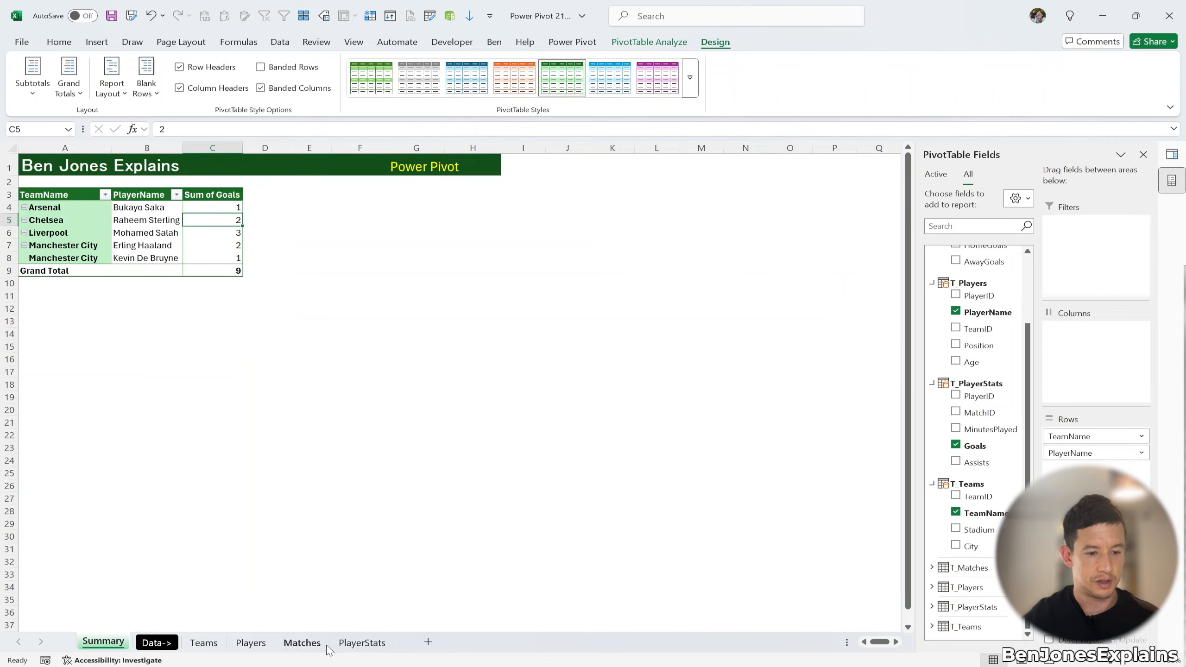
left_click(359, 643)
Step: Add a total row to the PlayerStats table that sums the Goals column
left_click(224, 247)
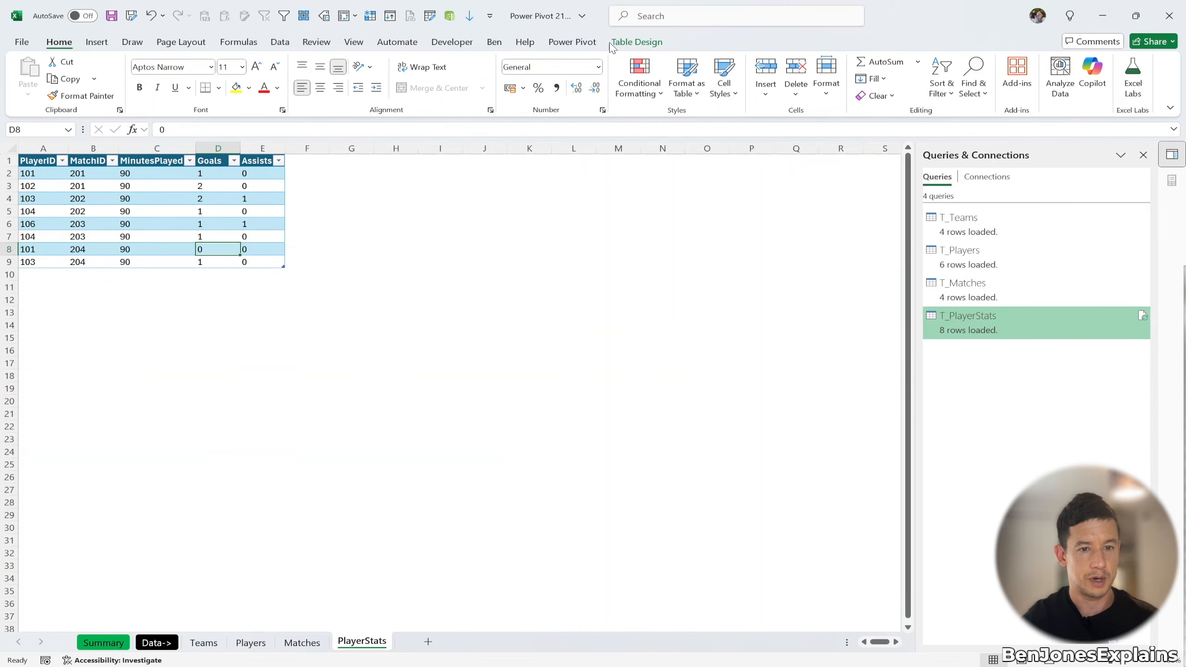
left_click(636, 42)
left_click(415, 78)
left_click(260, 274)
left_click(219, 273)
left_click(246, 274)
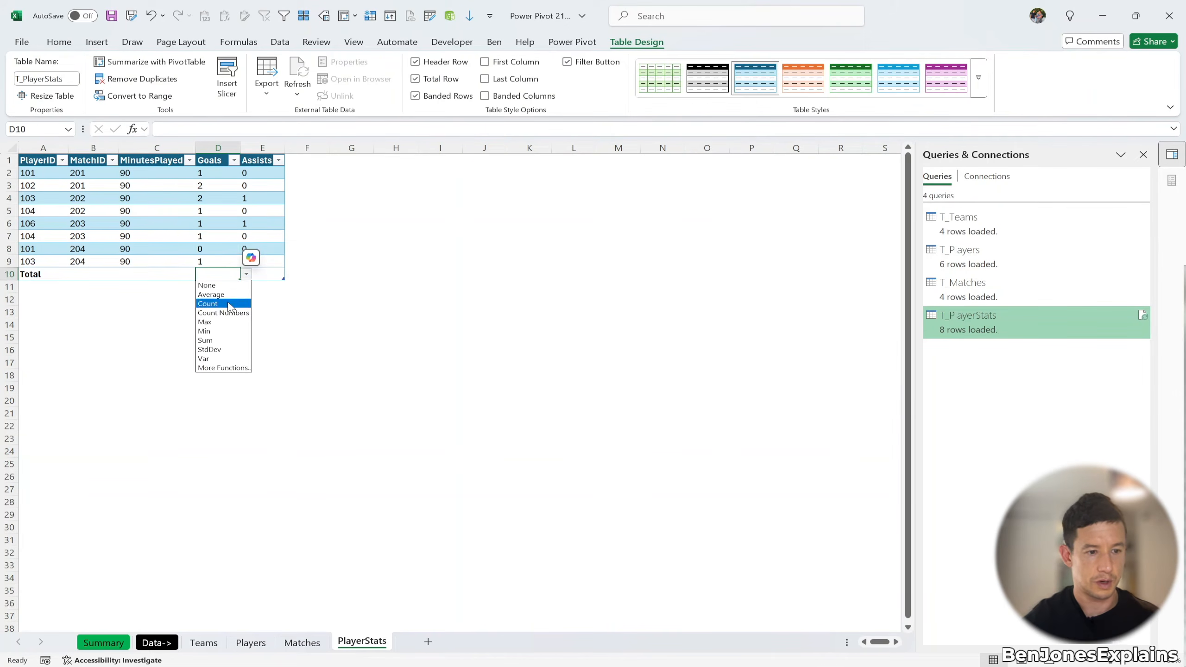
left_click(224, 340)
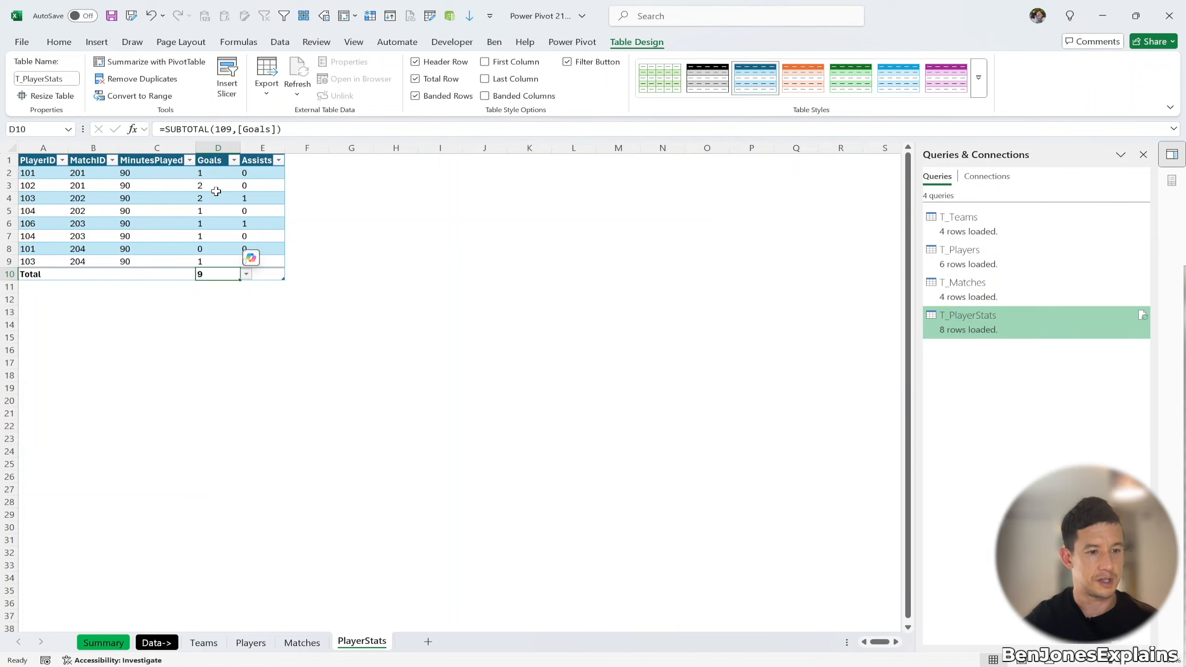
Step: Trace player 102's team ID through the Players and Teams sheets, then return to Summary
left_click(42, 181)
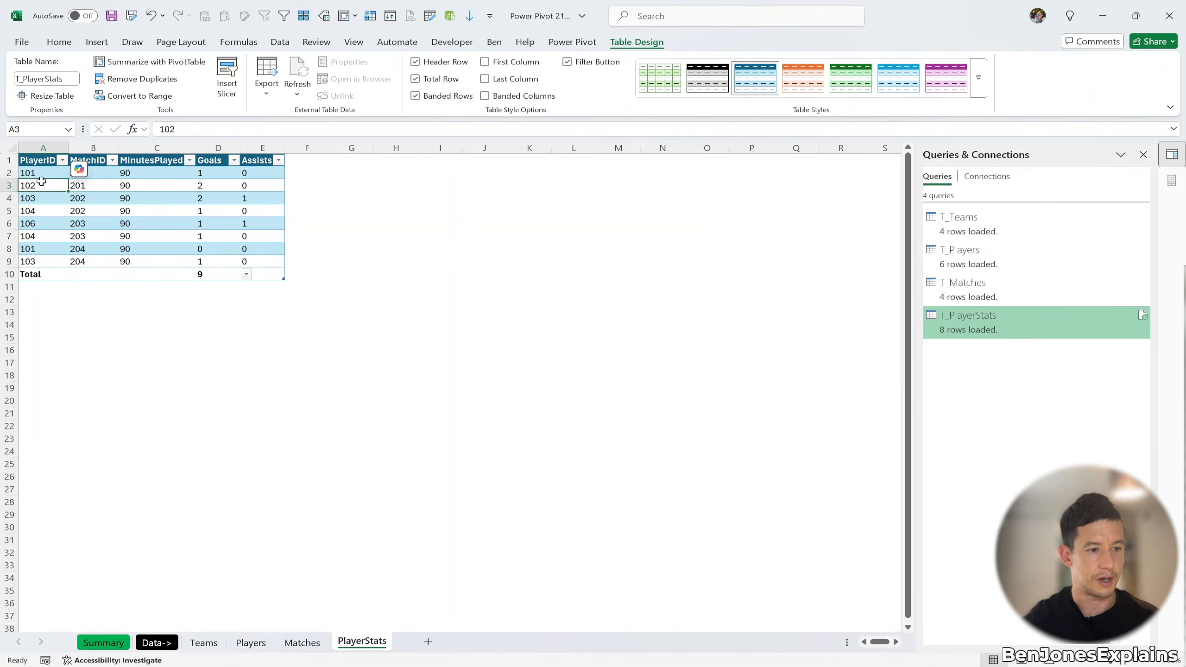
left_click(243, 641)
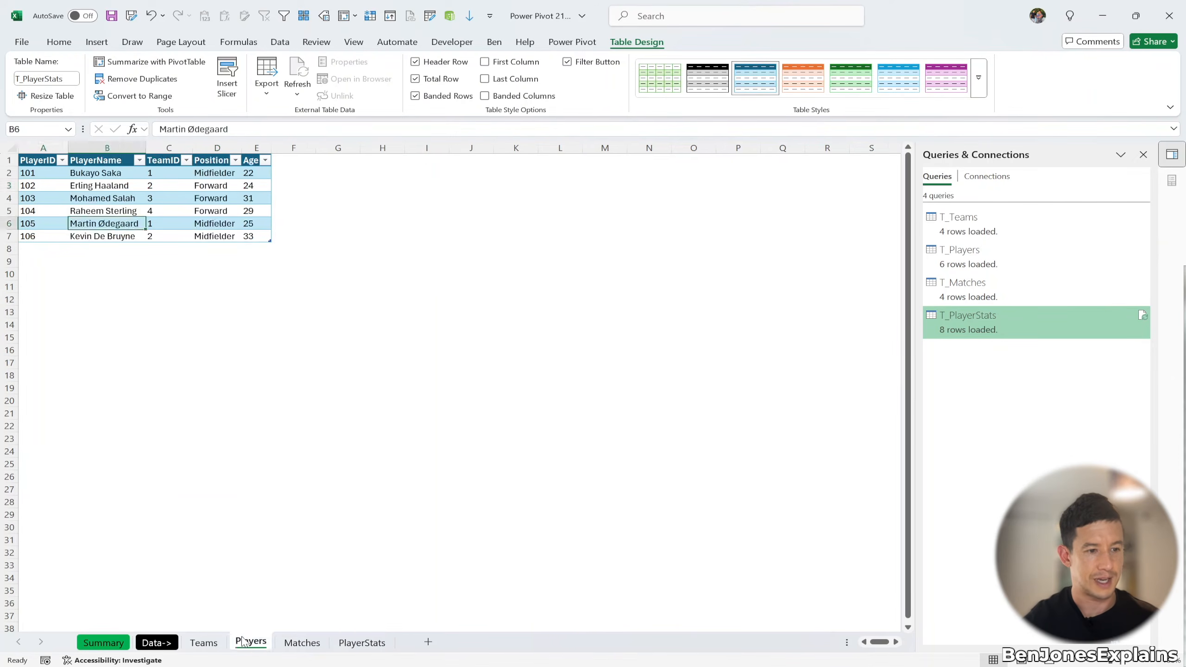
left_click(45, 188)
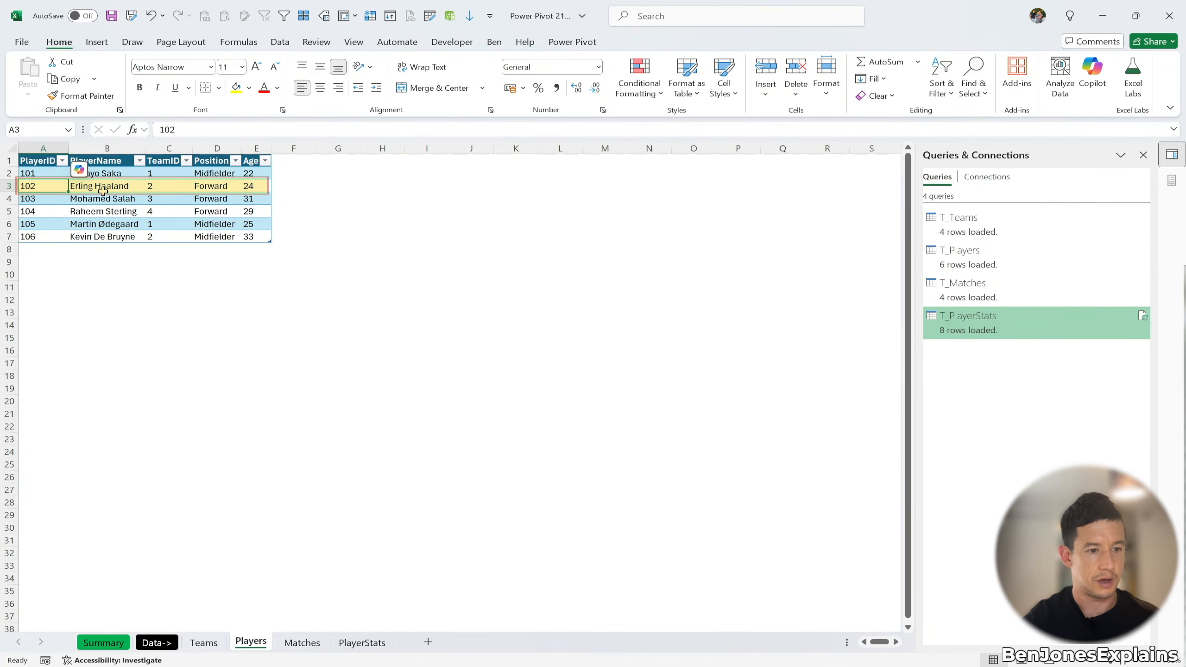
left_click(169, 186)
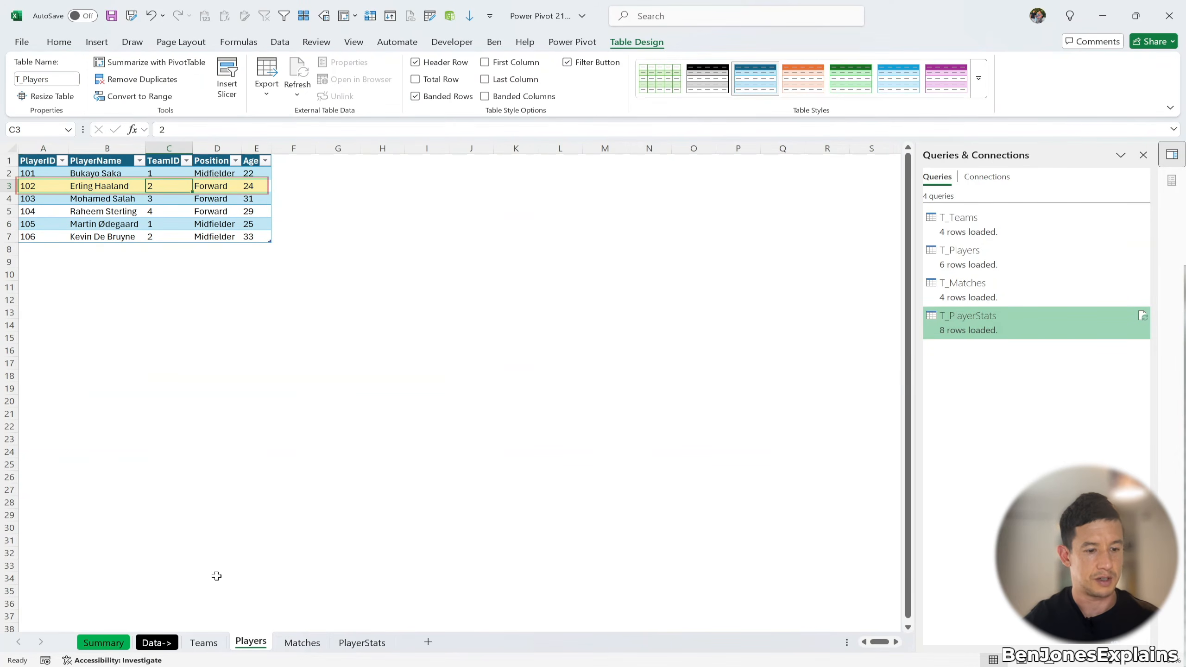
left_click(203, 643)
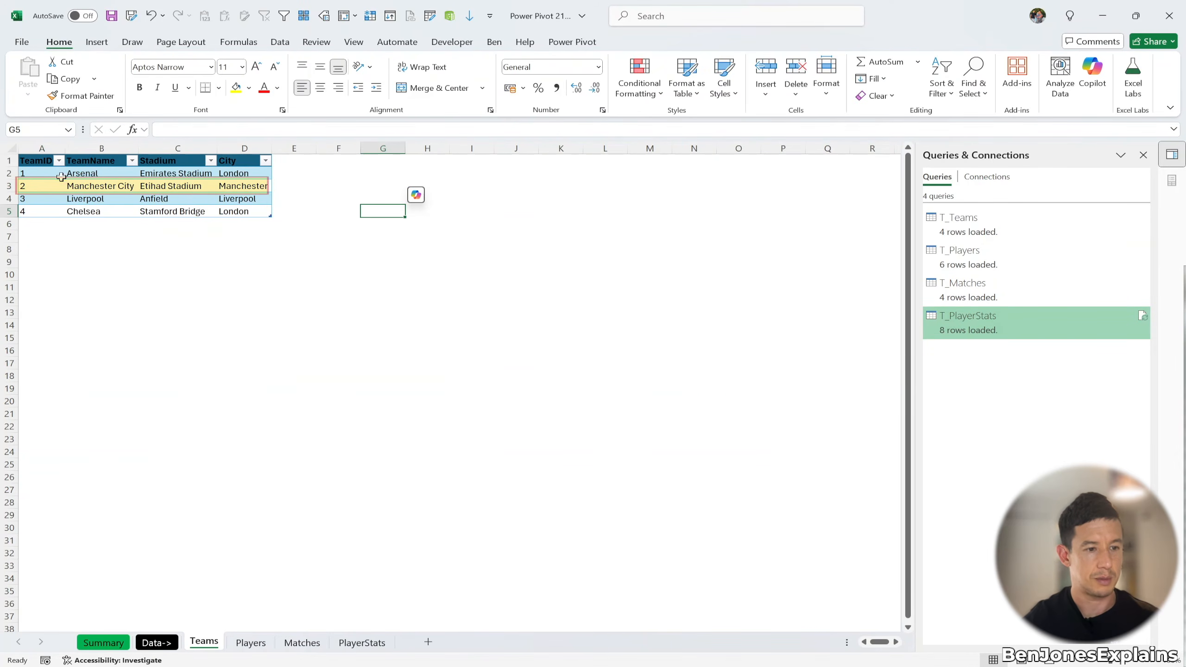
left_click(61, 177)
left_click(98, 196)
left_click(108, 185)
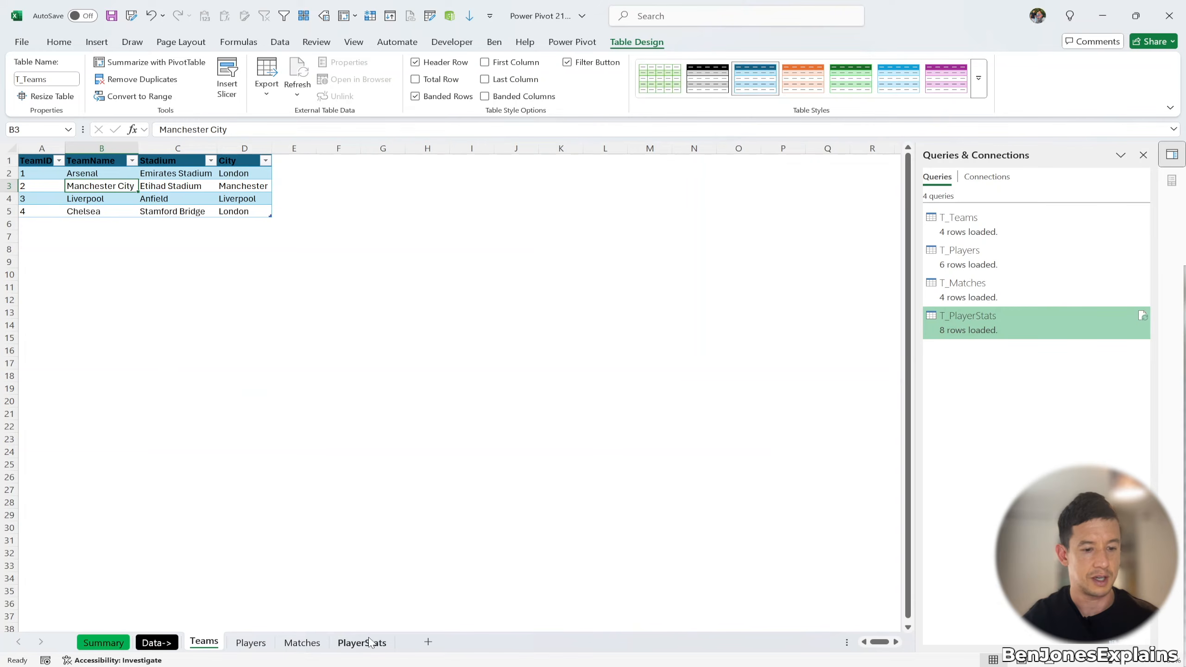
left_click(104, 643)
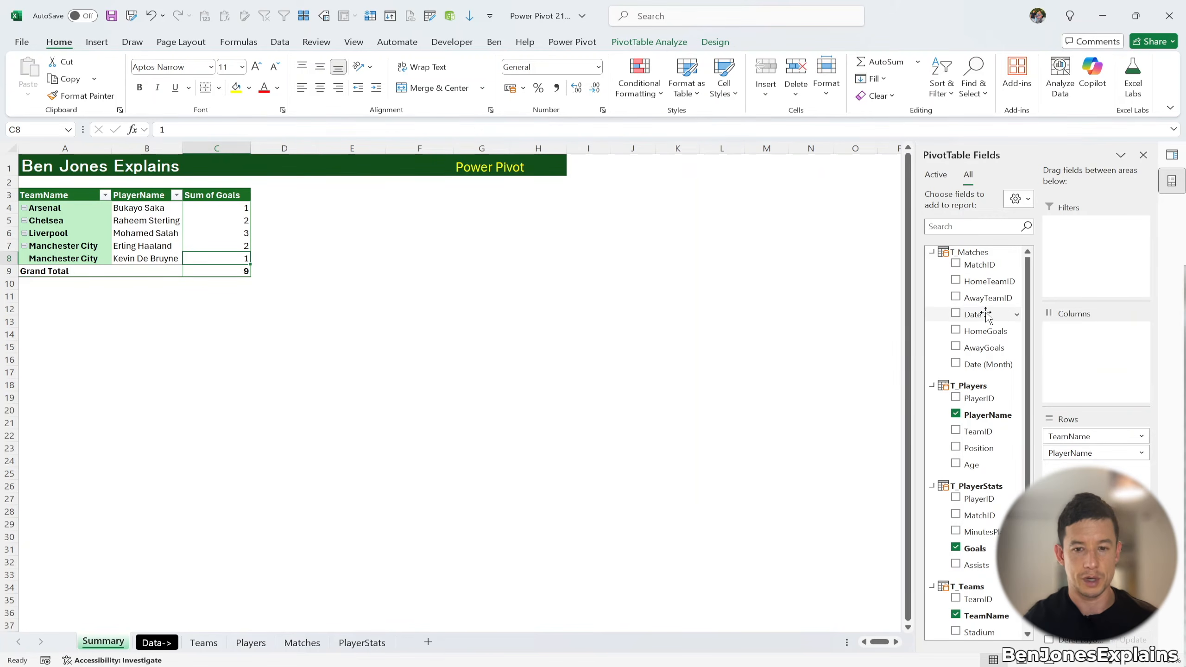
Step: Add match Date to the pivot columns and remove the auto-added Date (Month) field
left_click_drag(986, 315, 1058, 337)
left_click(1062, 332)
left_click(976, 374)
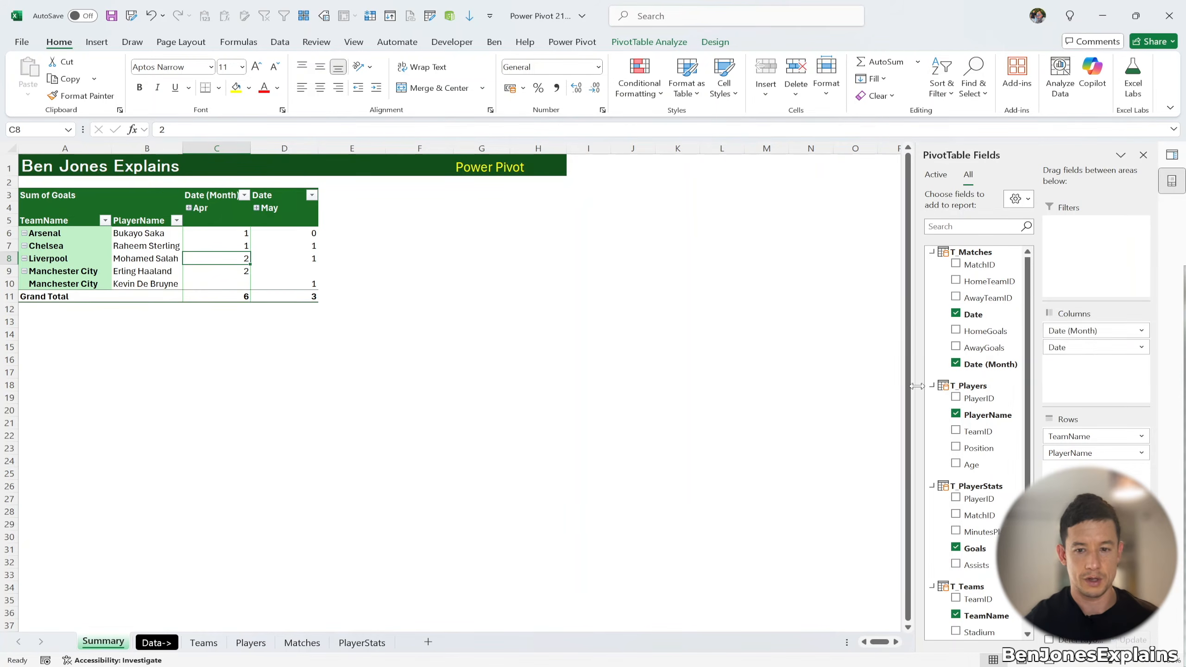
left_click_drag(1072, 330, 844, 346)
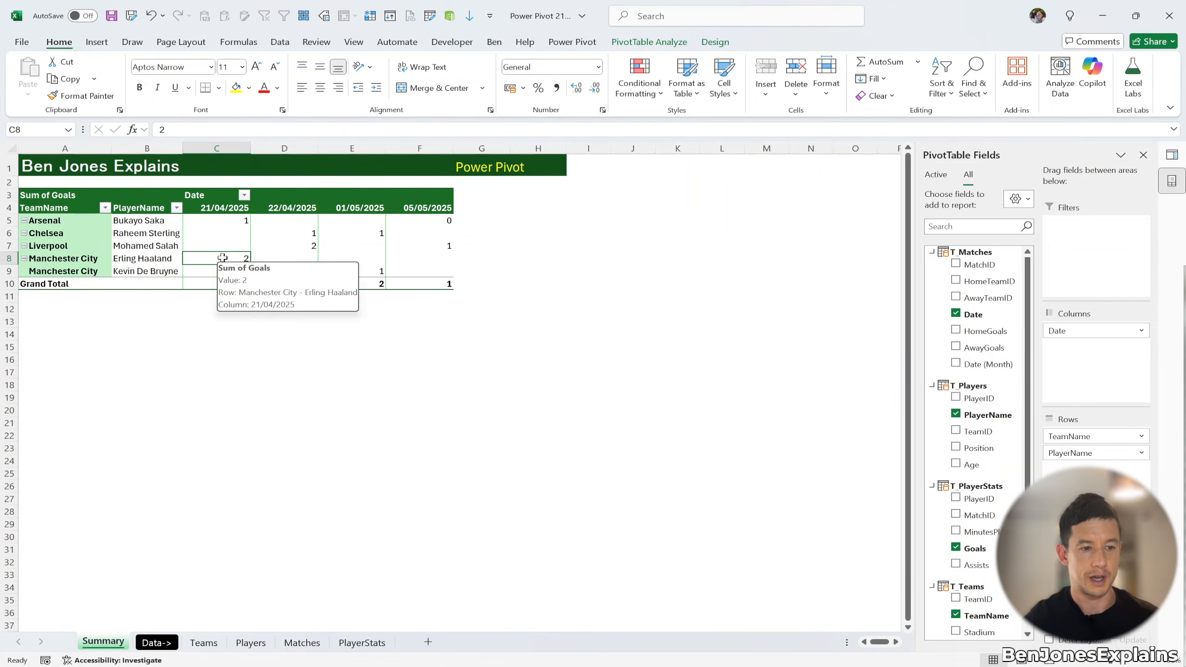
Step: Go to the PlayerStats sheet, passing through the Matches sheet
mouse_move(205, 257)
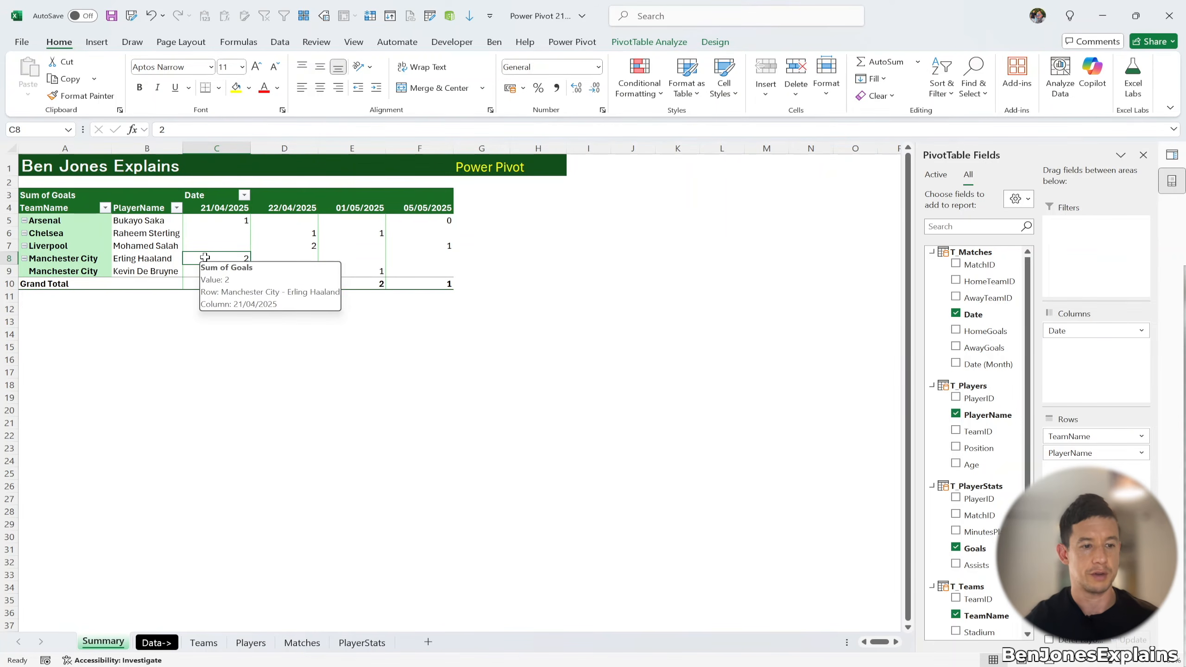
left_click(302, 642)
left_click(362, 642)
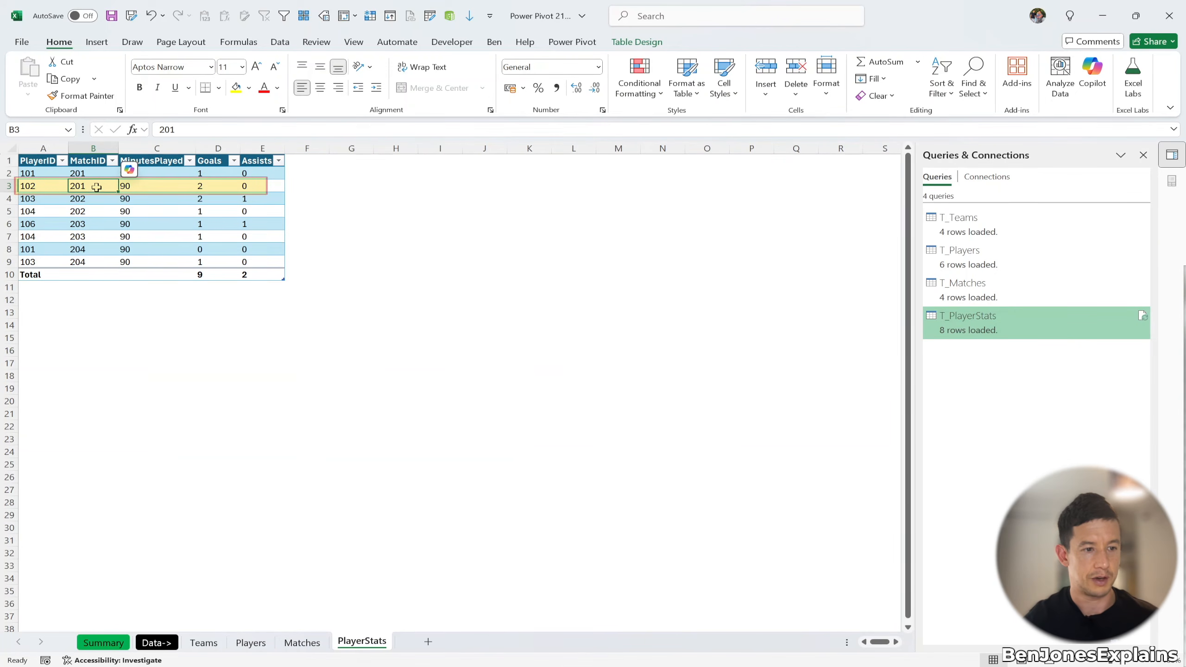
Step: Check match 201's date on the Matches sheet, then add Assists to the pivot values
left_click(302, 643)
left_click(47, 173)
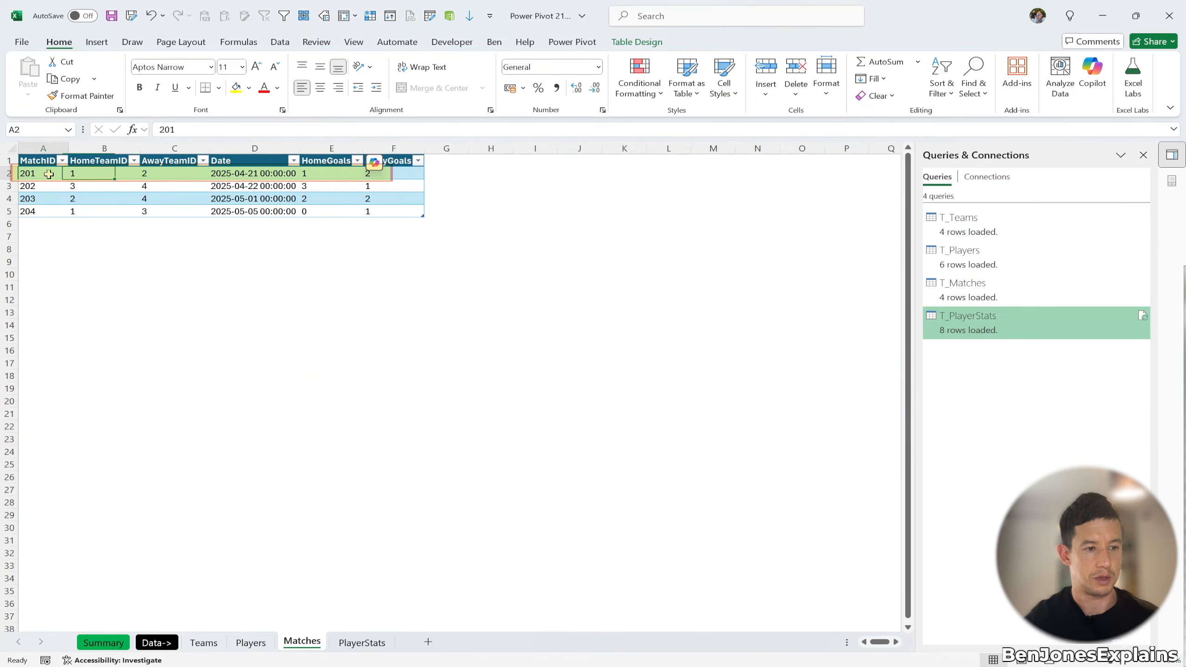
left_click(248, 173)
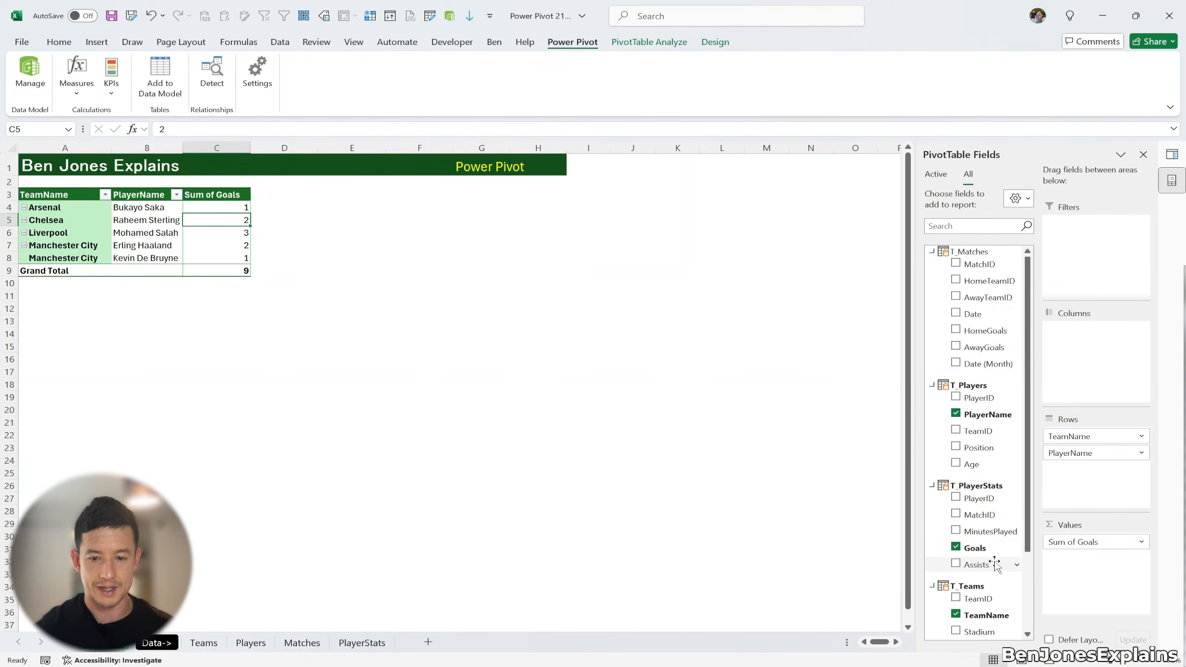
left_click_drag(979, 561, 1069, 569)
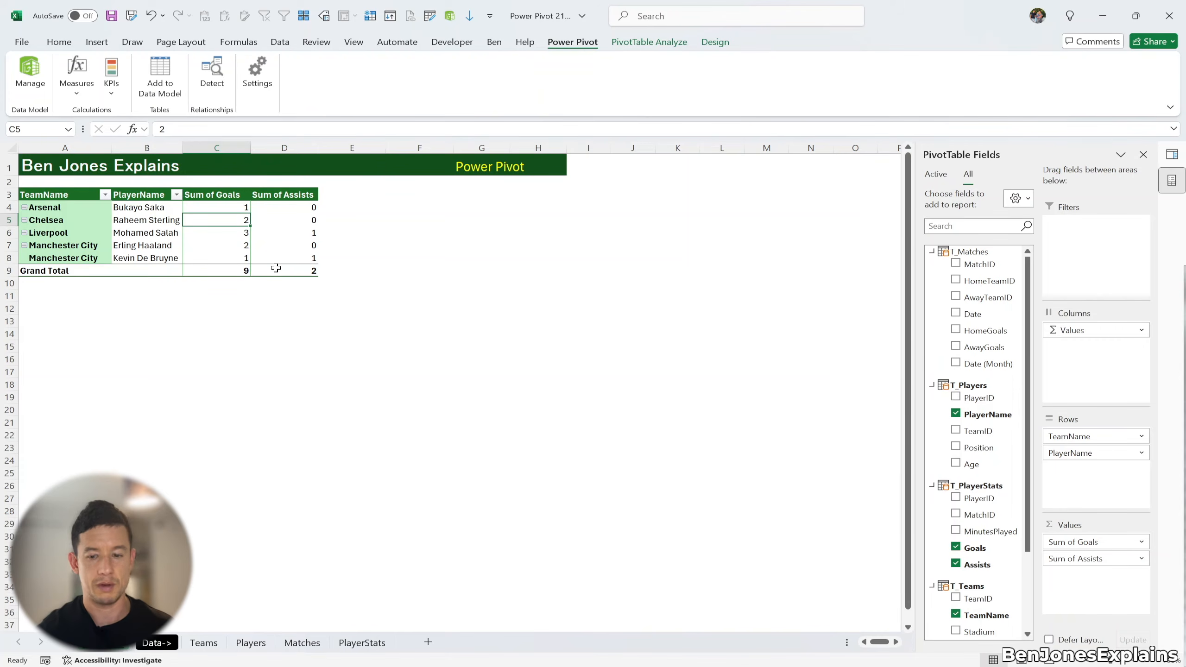
Step: Open Manage Measures from the Measures menu and close the empty measures list
left_click(80, 97)
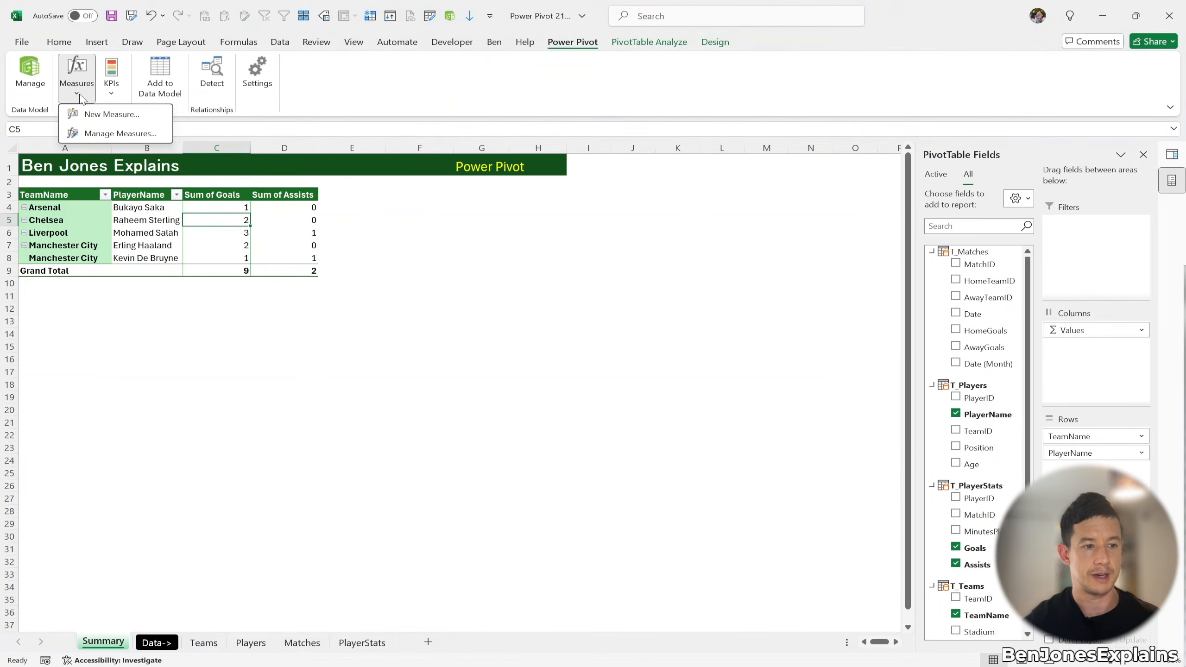
left_click(120, 133)
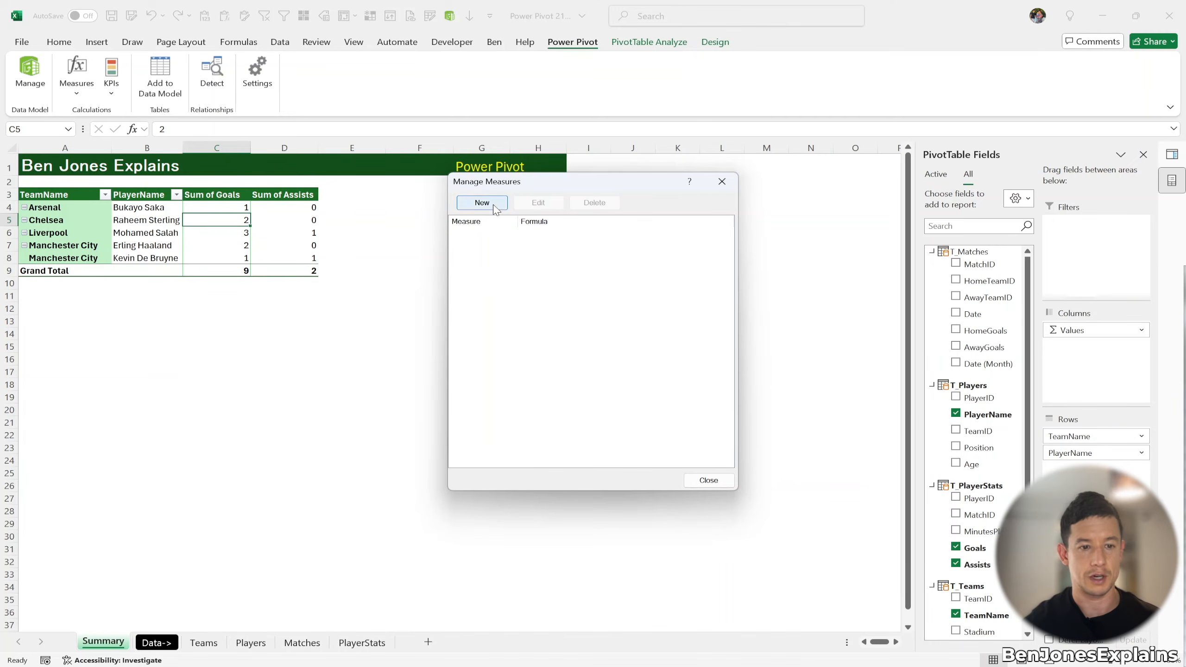
left_click(715, 190)
Step: Start a new measure named 'Total Goals & Assists' on the T_PlayerStats table
left_click(77, 77)
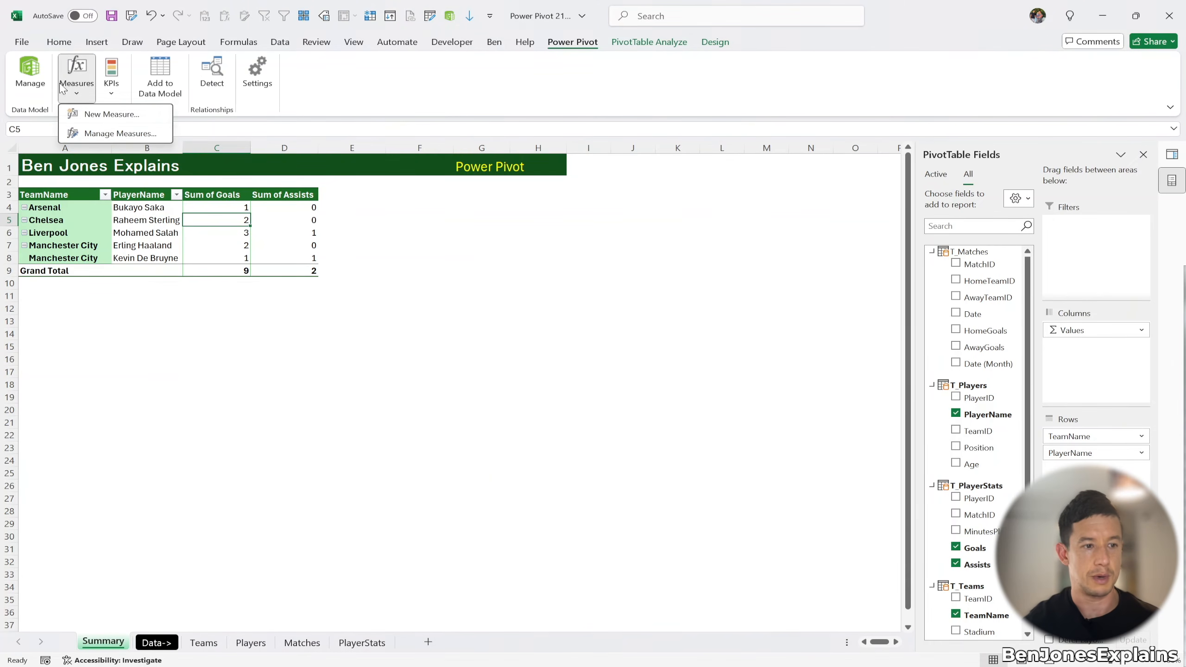
left_click(94, 118)
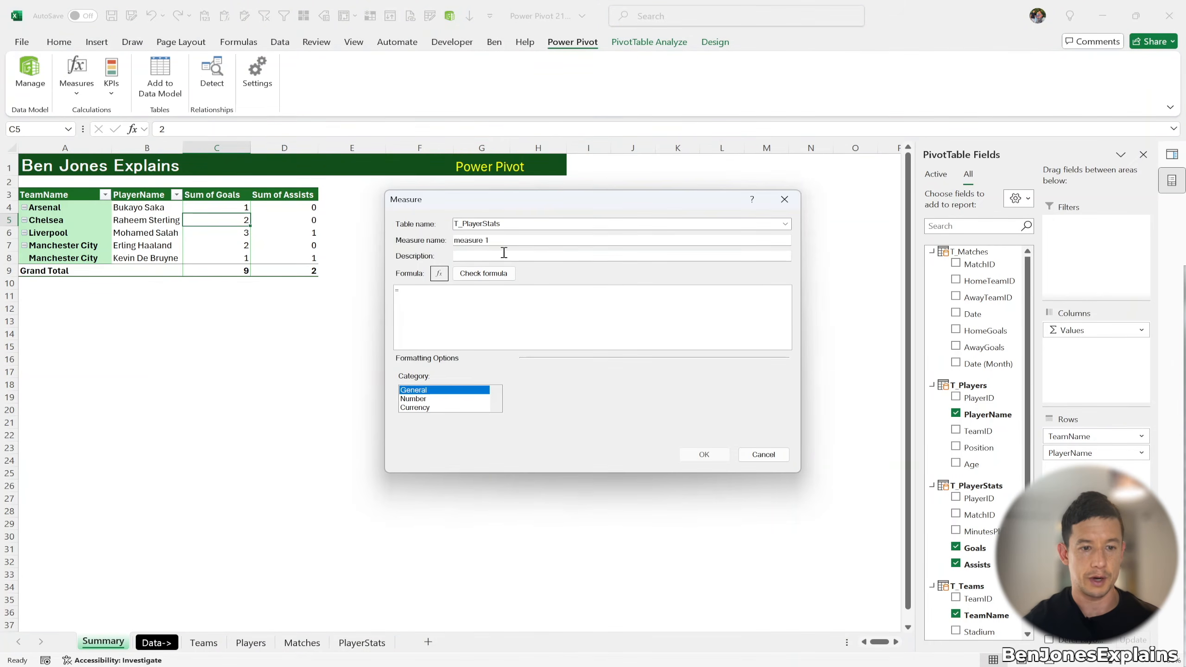
left_click_drag(509, 240, 452, 238)
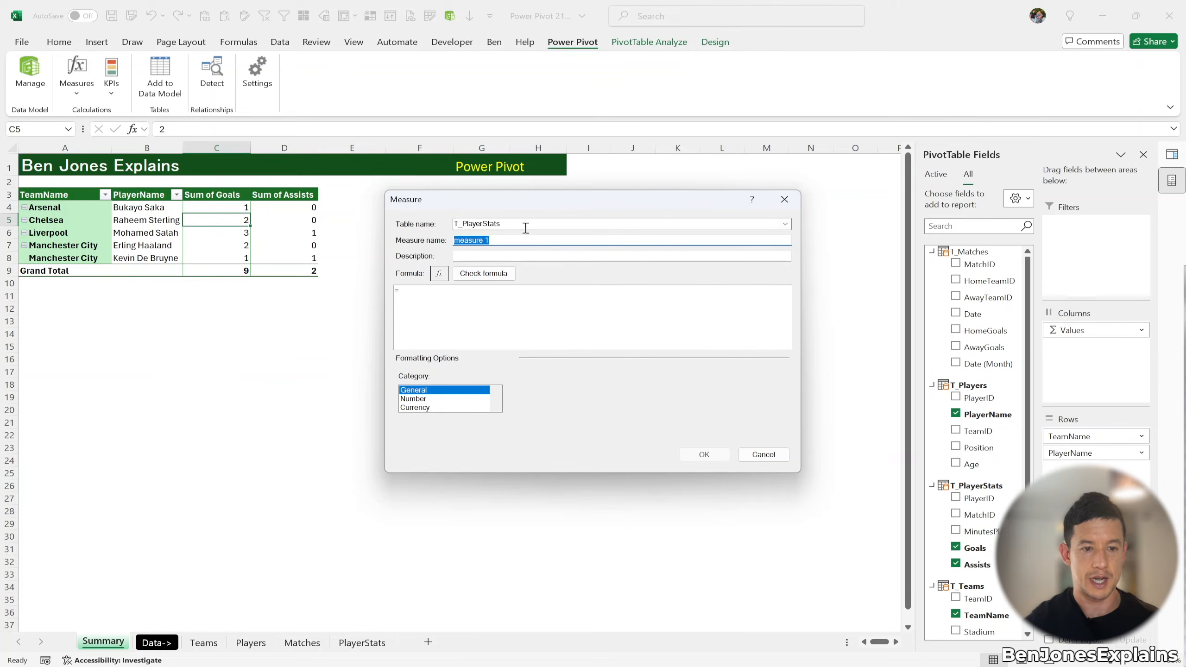
type("Total Goals & Assists")
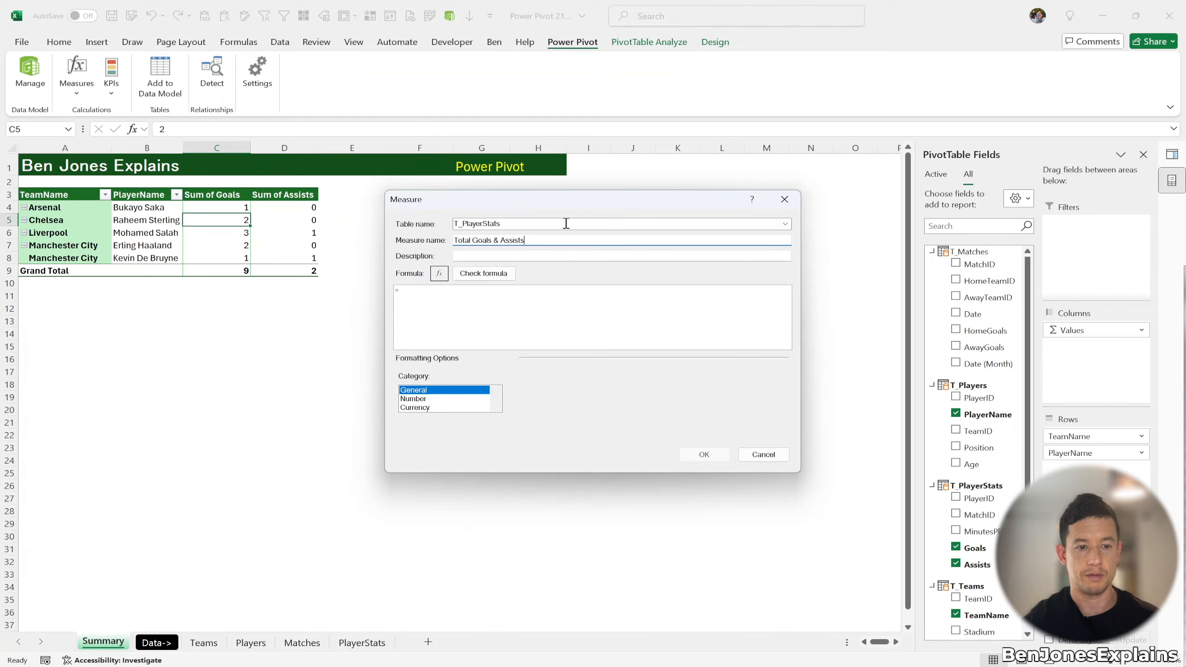
left_click(784, 225)
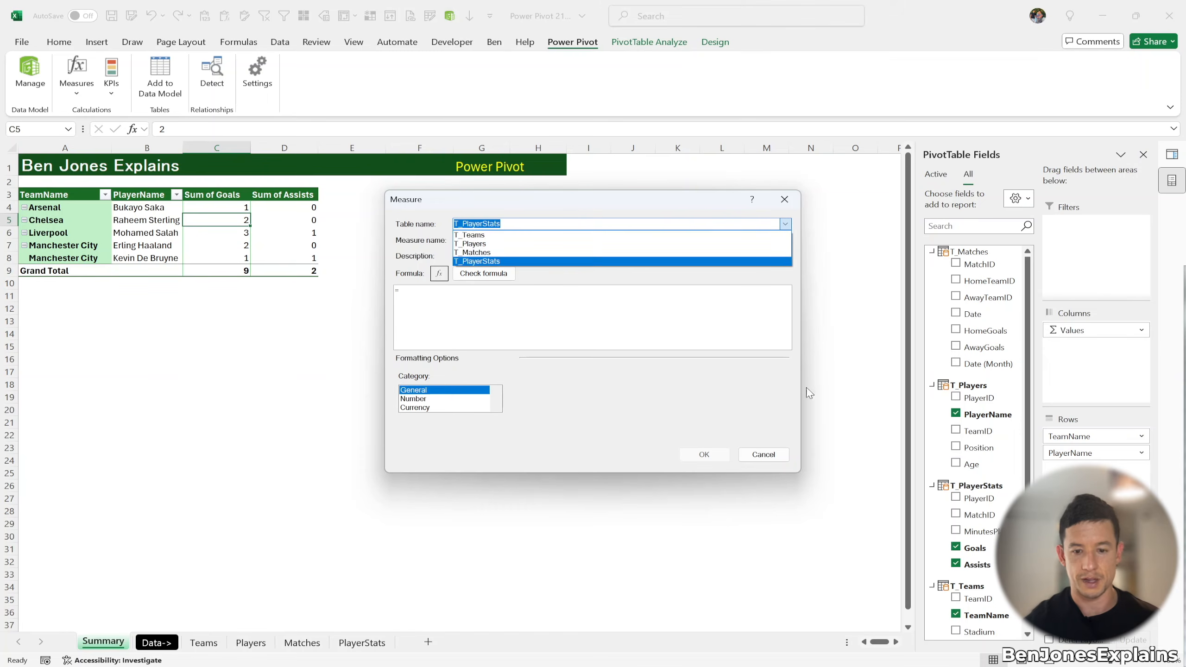
left_click(550, 263)
Step: Enter the formula =SUM(T_PlayerStats[Goals]) + SUM(T_PlayerStats[Assists])
left_click(490, 293)
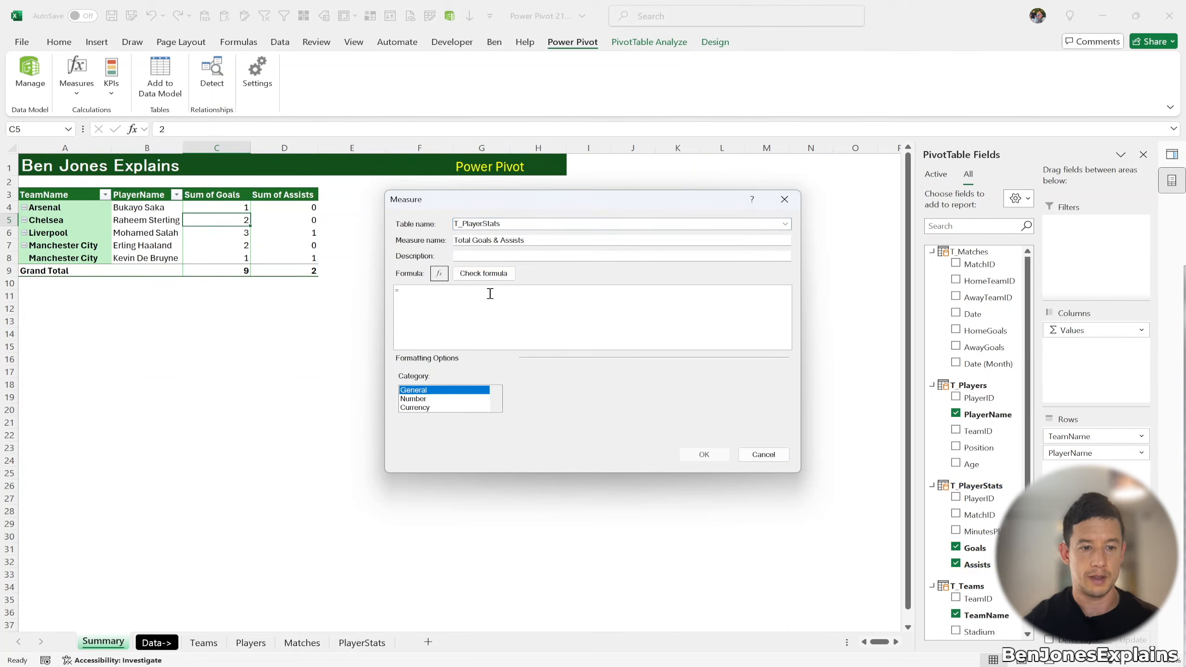
type("SUM(")
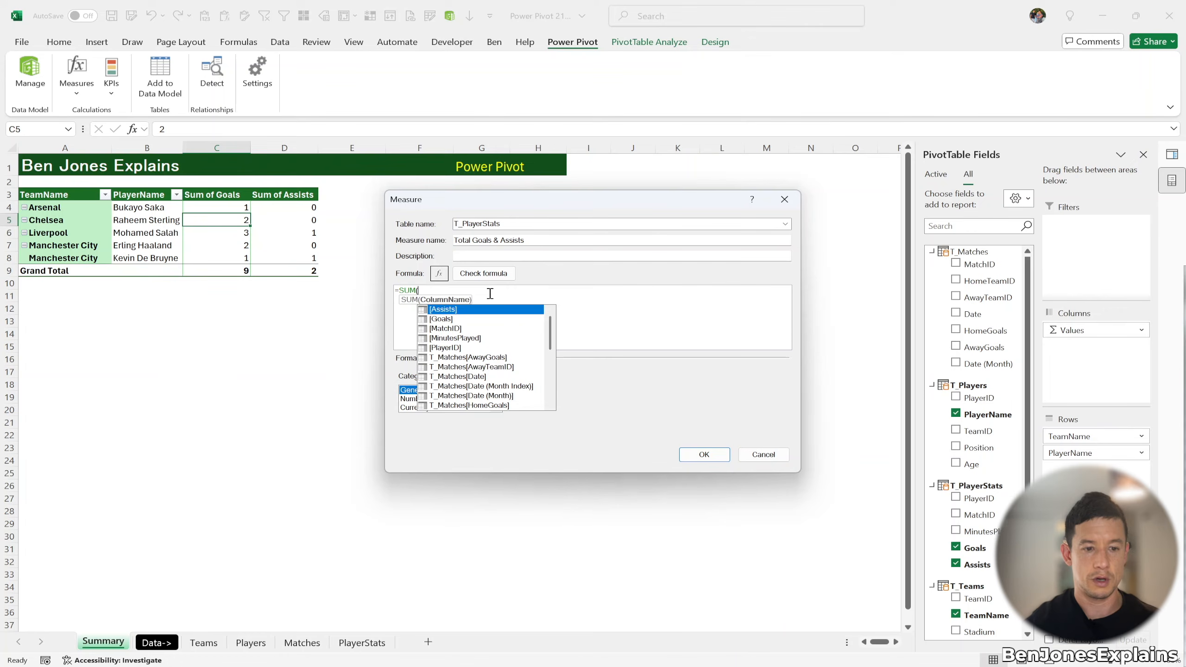
type("go")
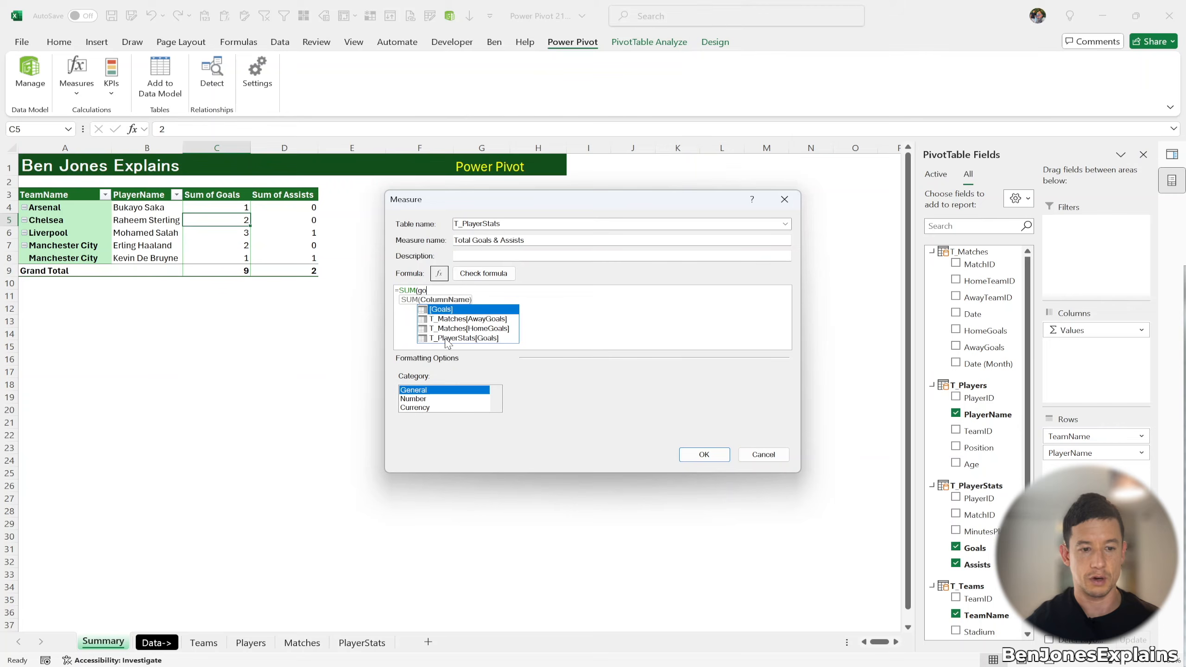
left_click(471, 338)
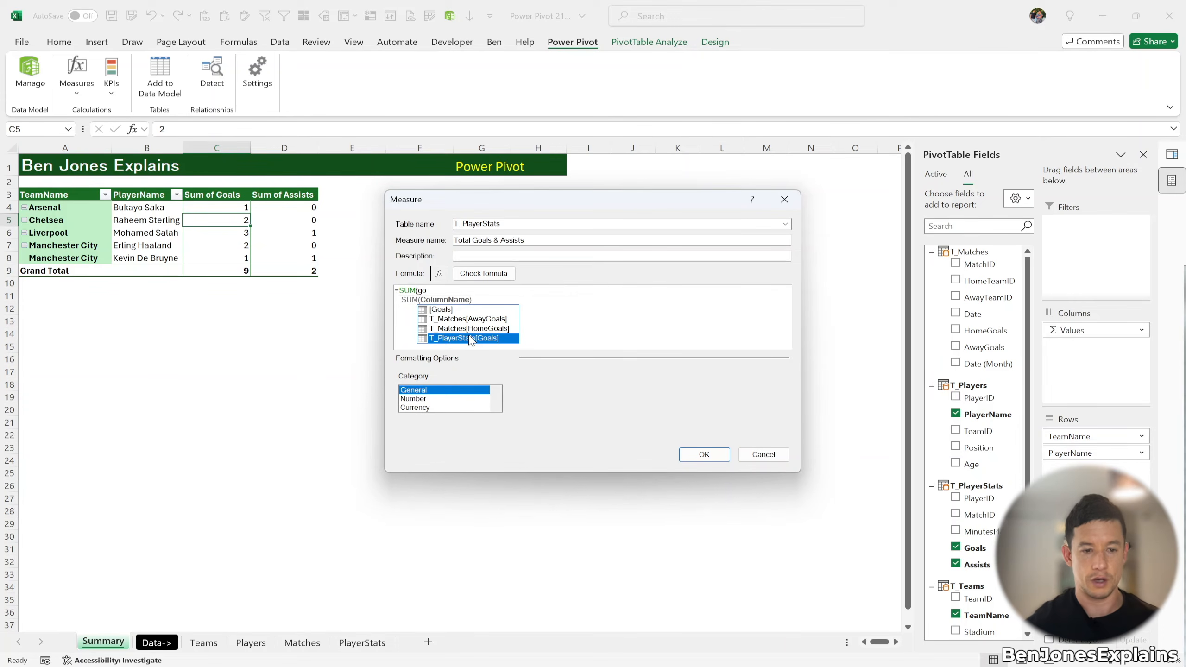
key("Up")
key("Up")
key("Up")
key("Down")
key("Down")
key("Down")
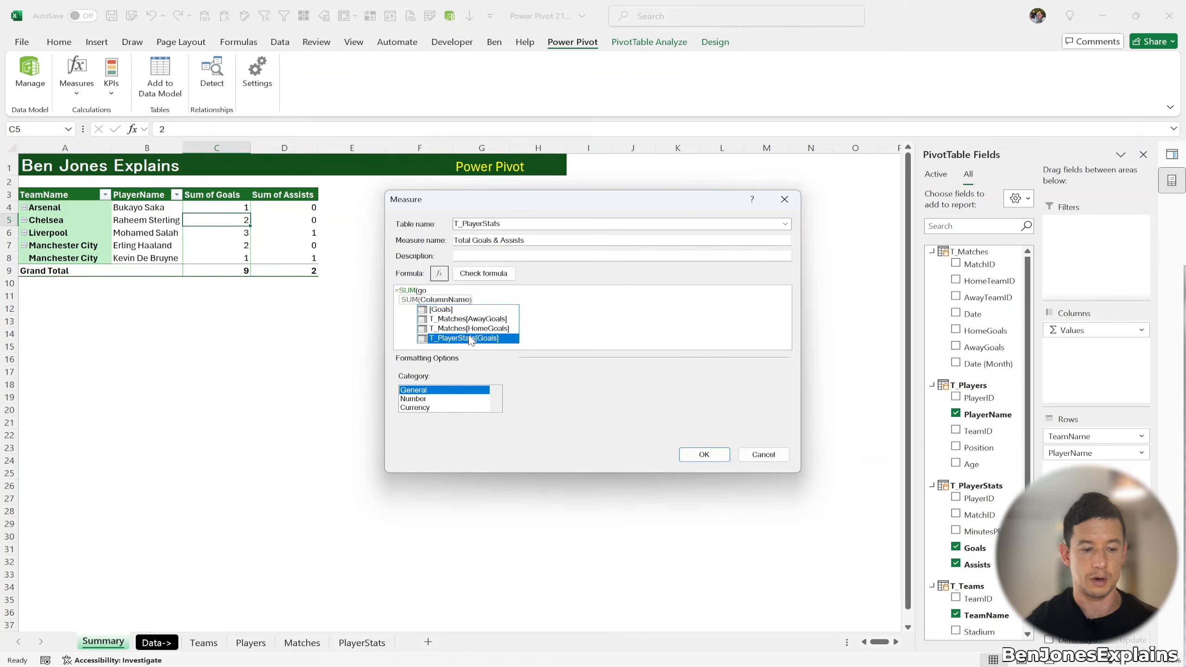
key("Tab")
type(")")
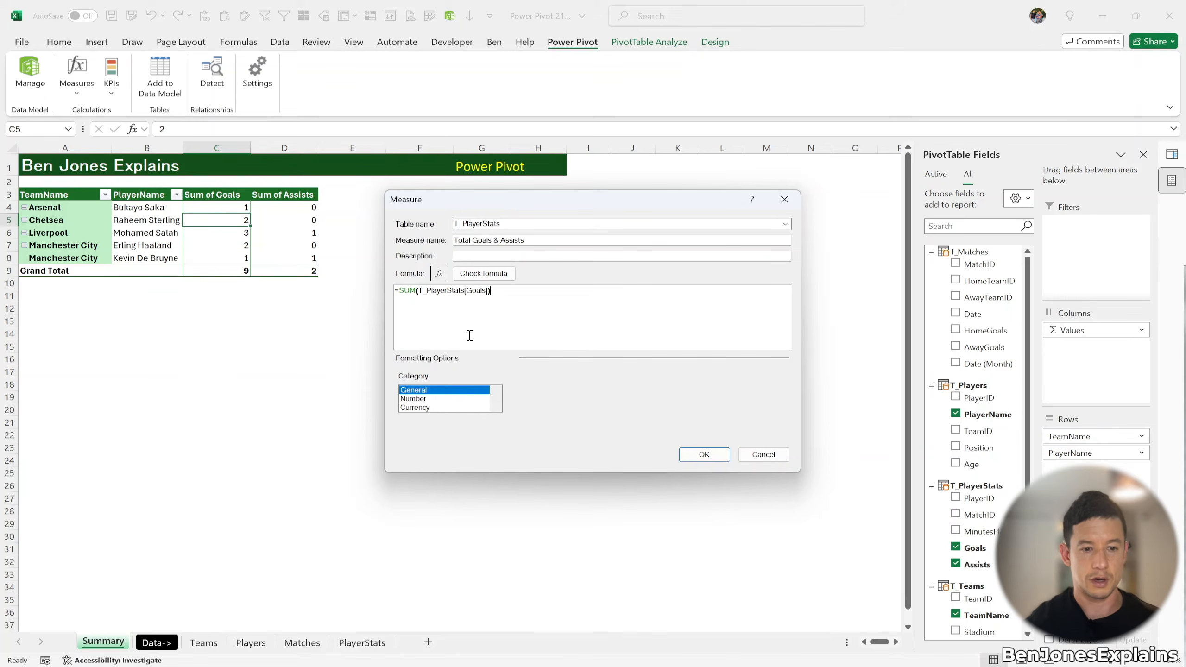
type(" + ")
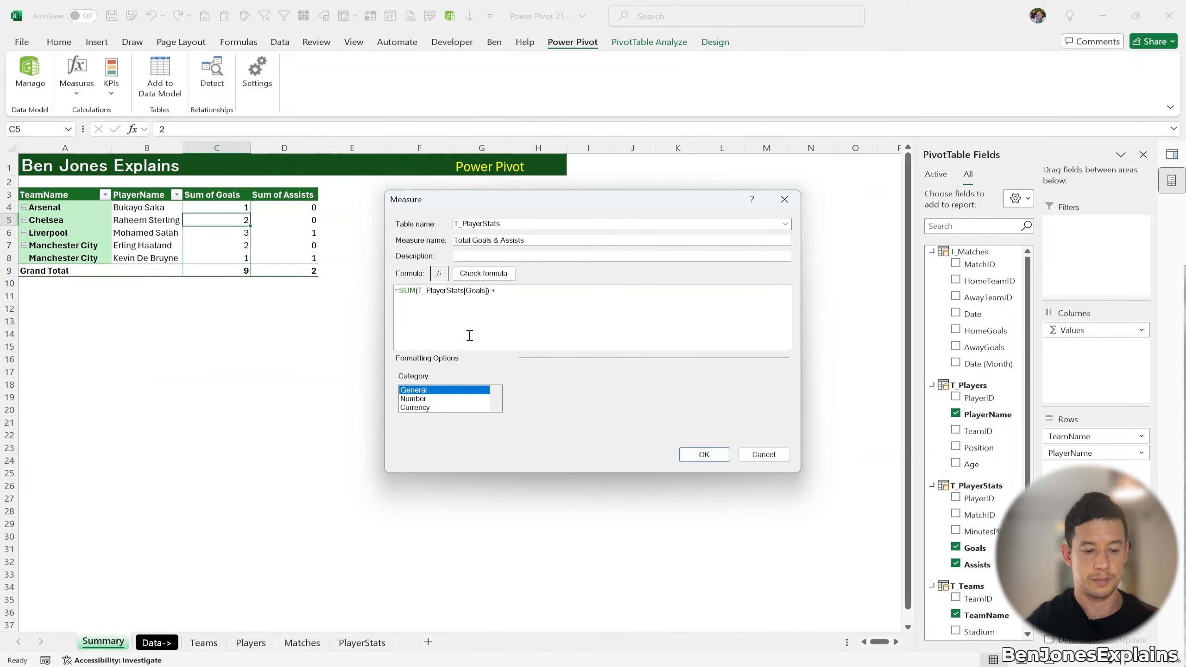
type("SUM(")
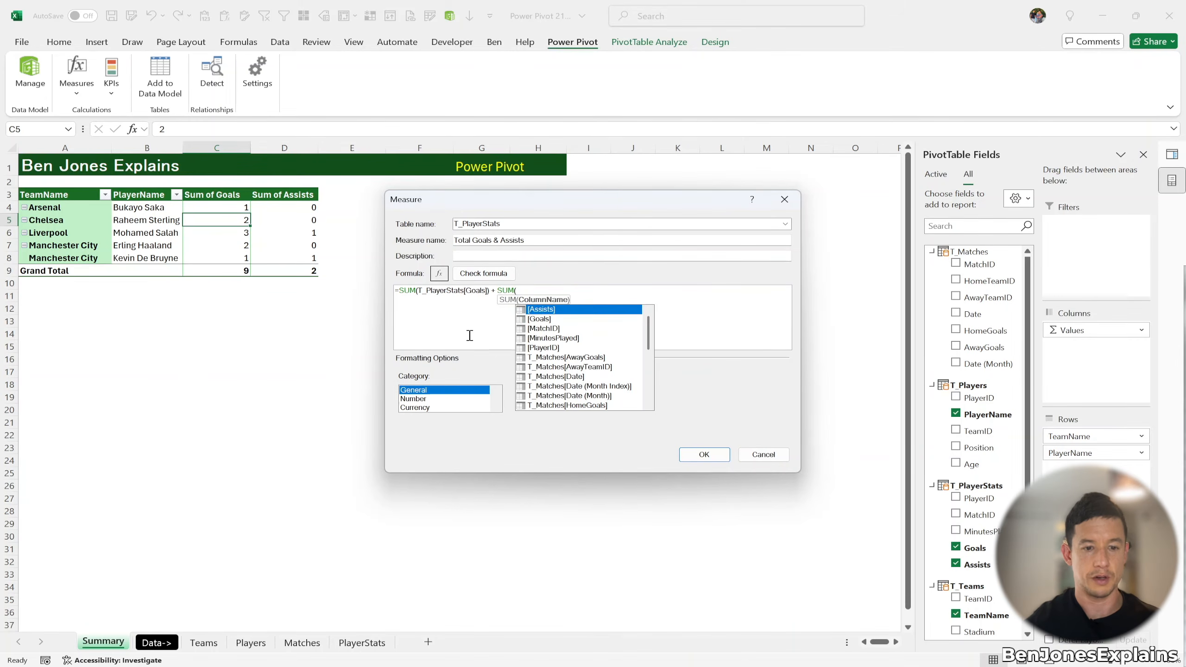
type("ass")
key("Tab")
type(")")
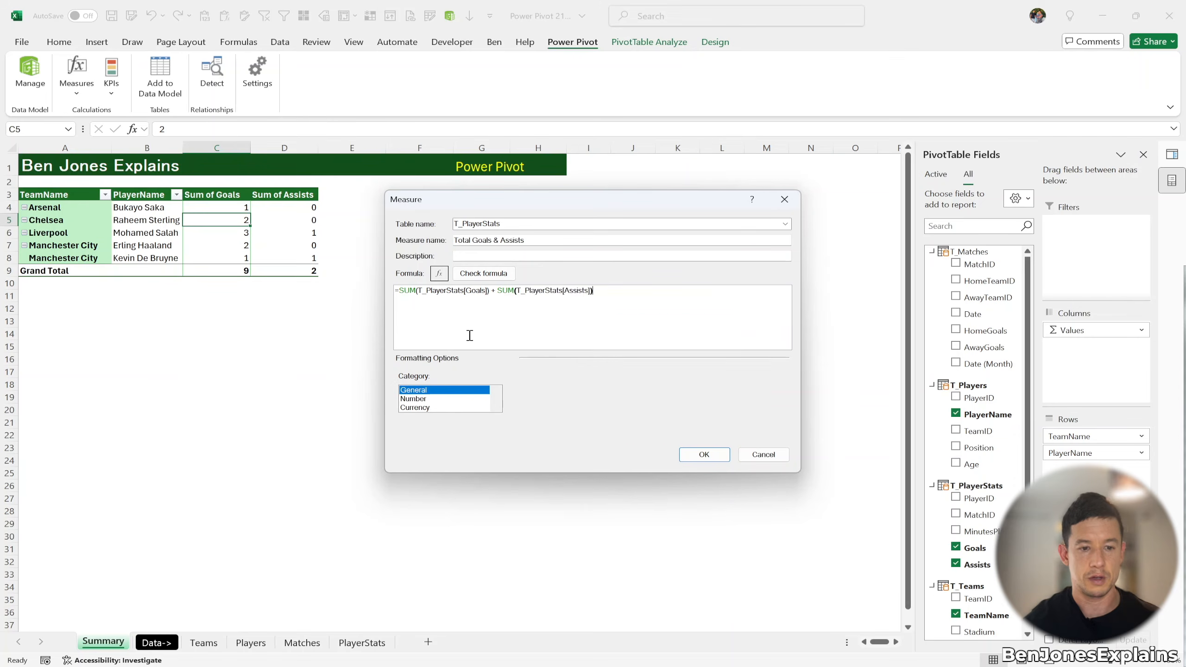
Step: Verify the formula, format the measure as Number with 0 decimal places, and add it
left_click(479, 276)
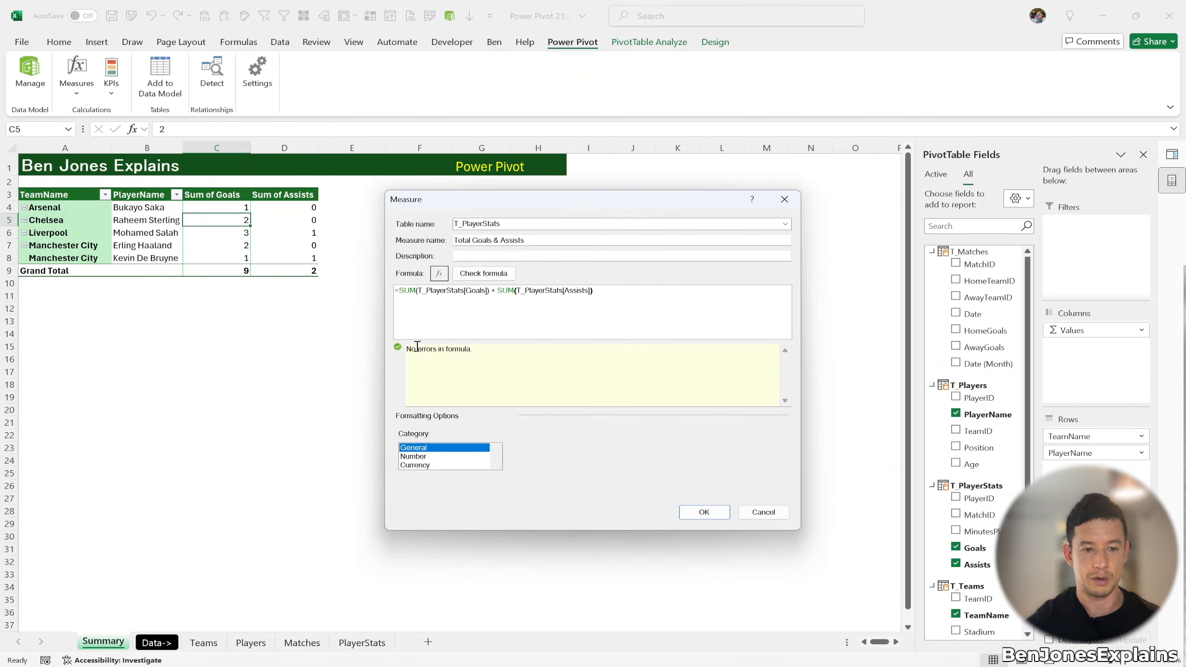
left_click(420, 457)
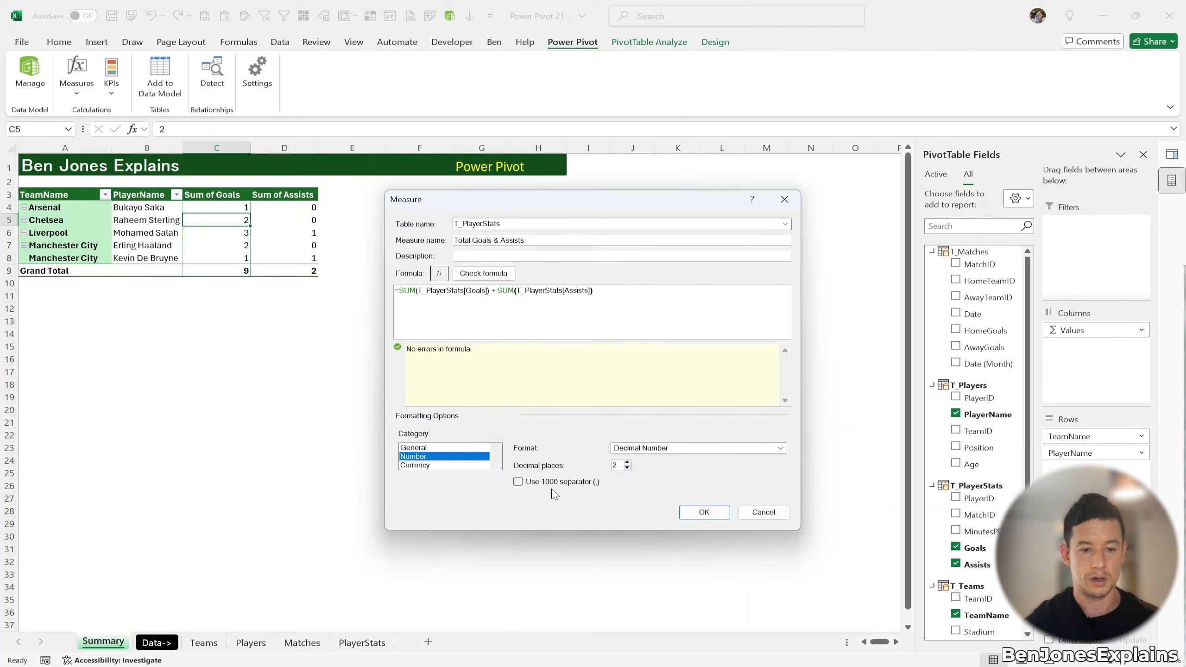
left_click(627, 468)
left_click(627, 468)
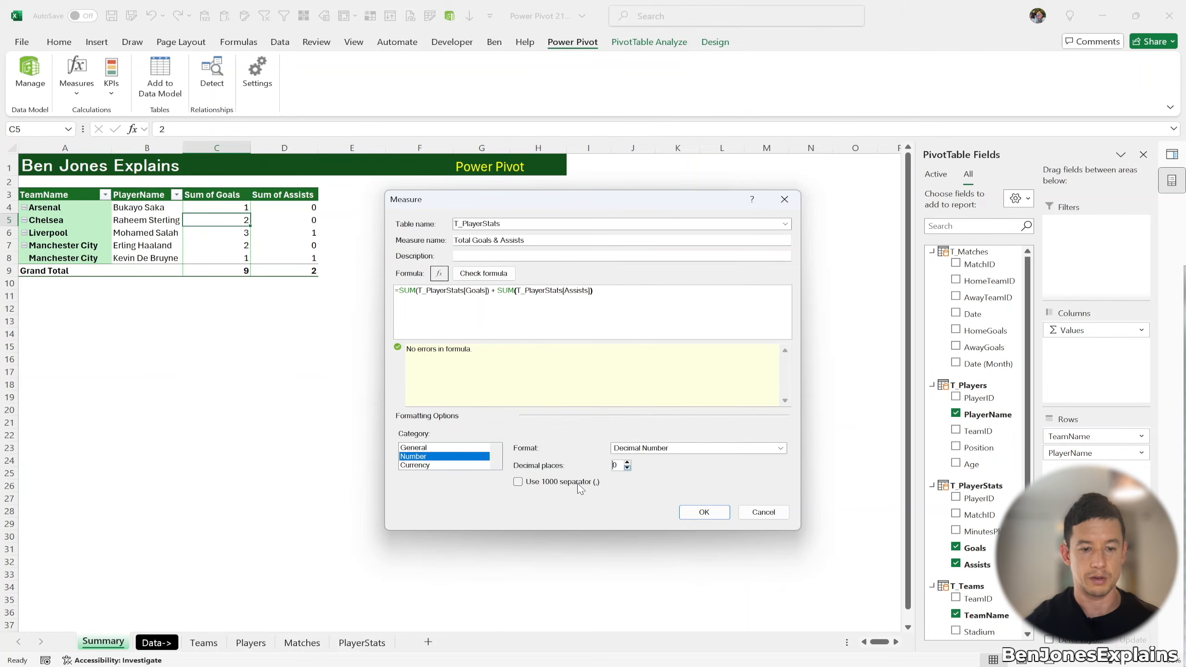
left_click(710, 515)
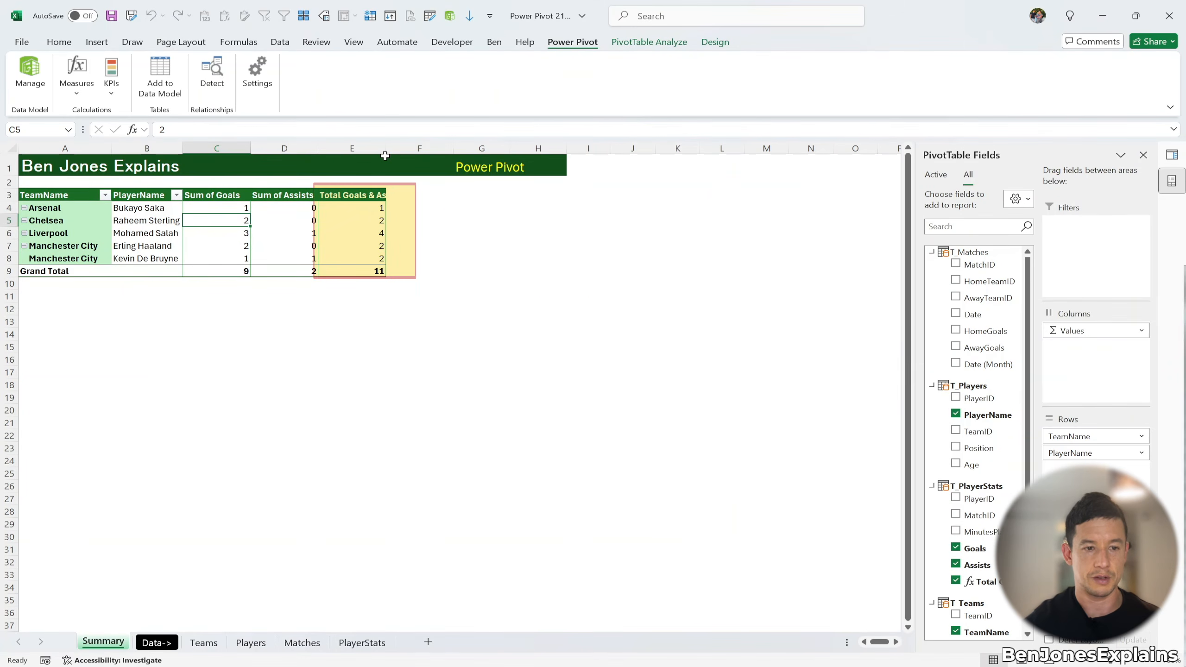
Step: Auto-fit column E to show the full Total Goals & Assists header, and widen the PivotTable Fields pane
double_click(384, 149)
left_click(368, 246)
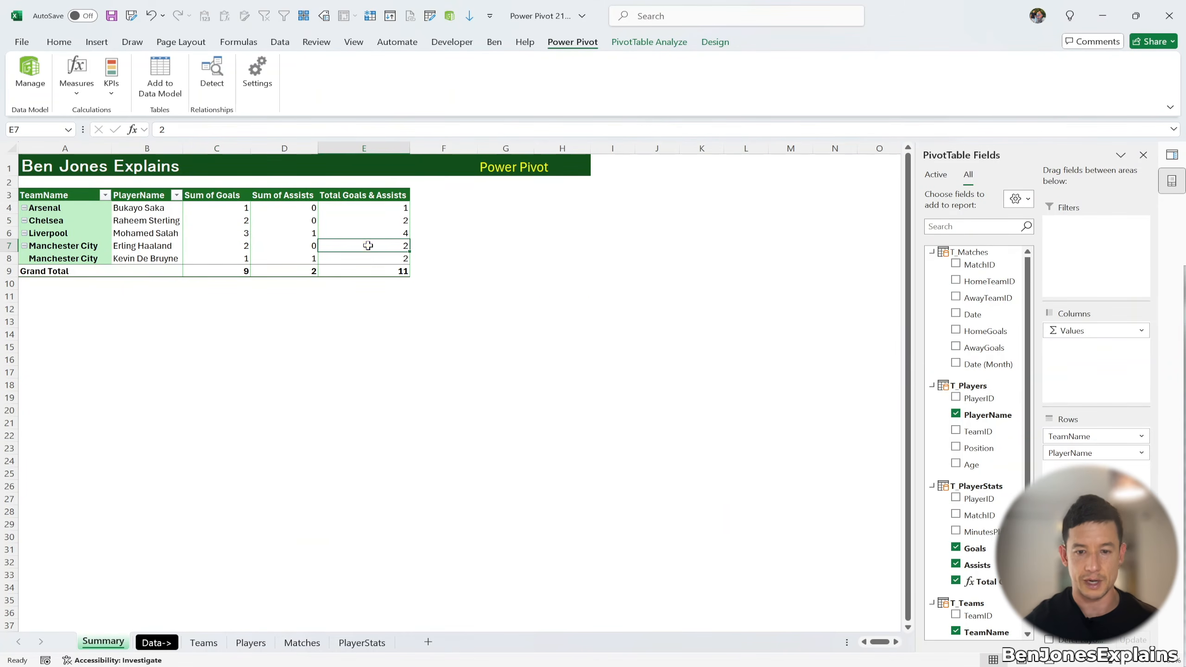
left_click_drag(915, 421, 759, 421)
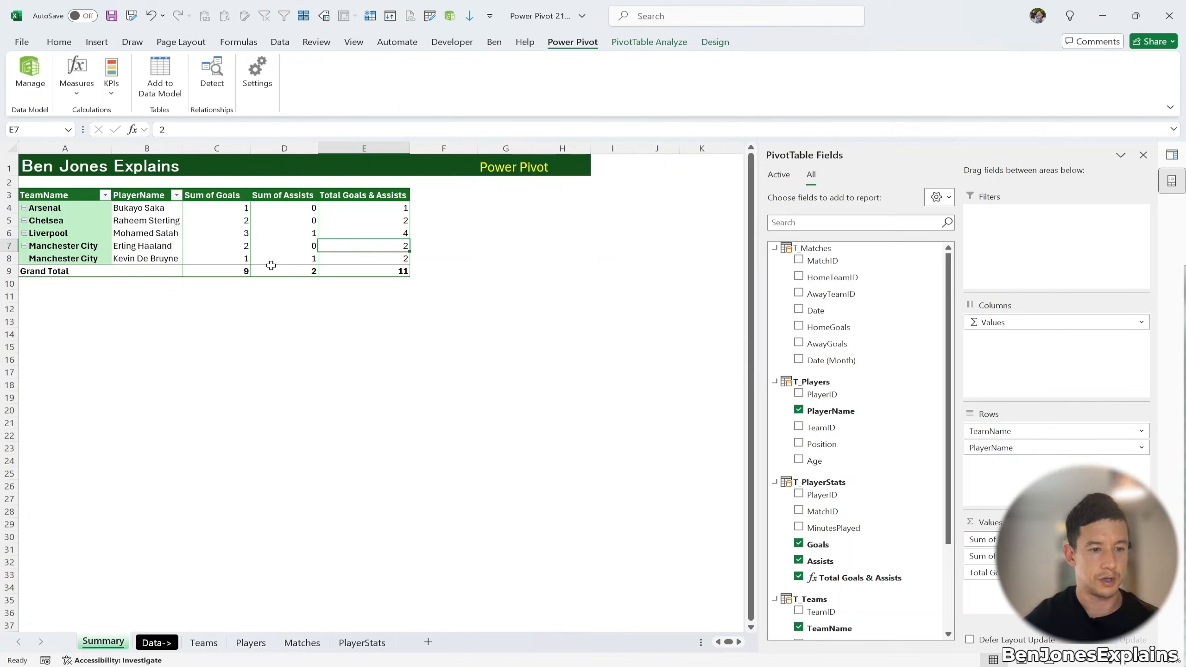
Step: Compare a player's Sum of Goals value with the matching Sum of Assists value
left_click(224, 230)
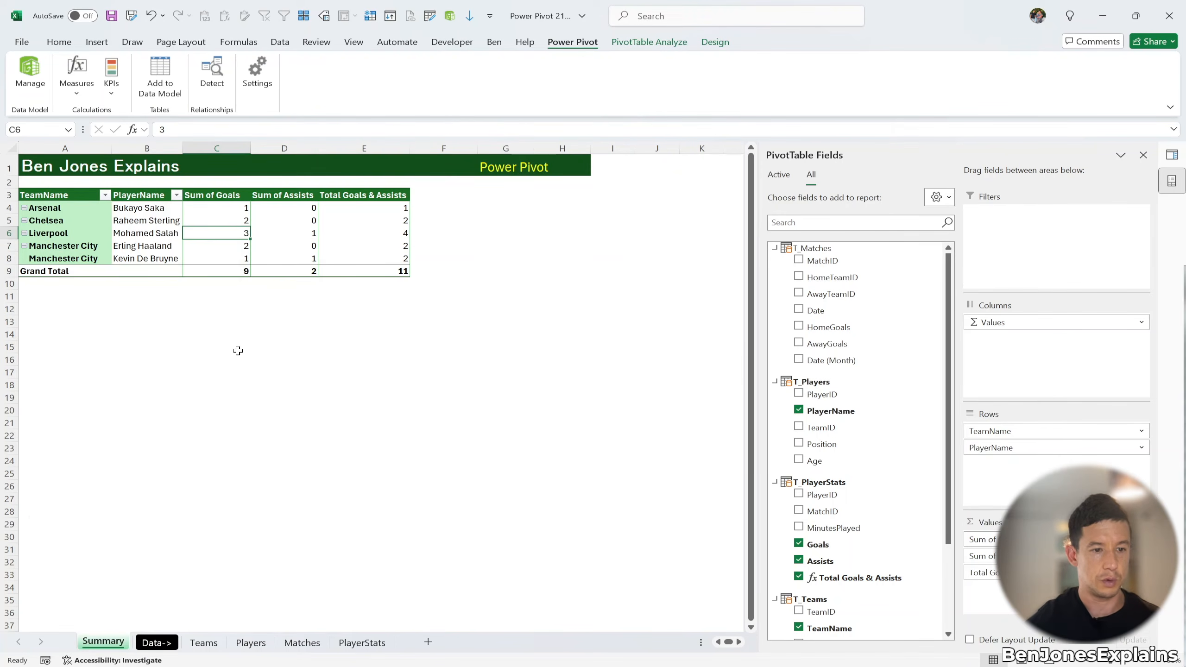
key("Right")
key("Right")
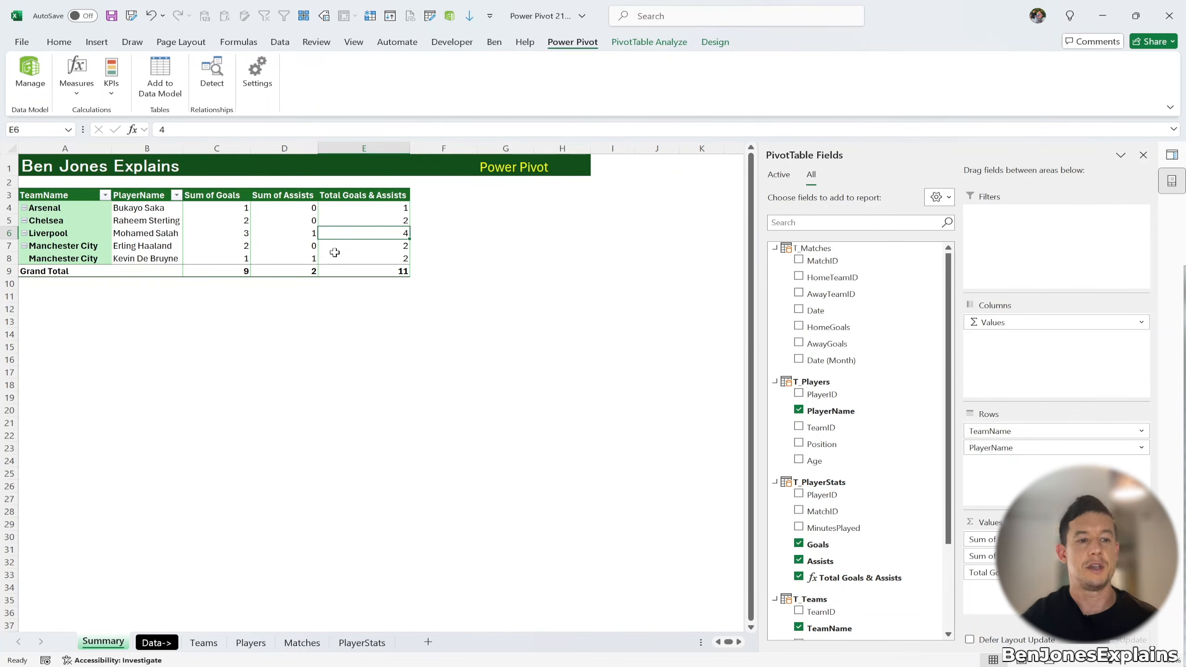
mouse_move(335, 252)
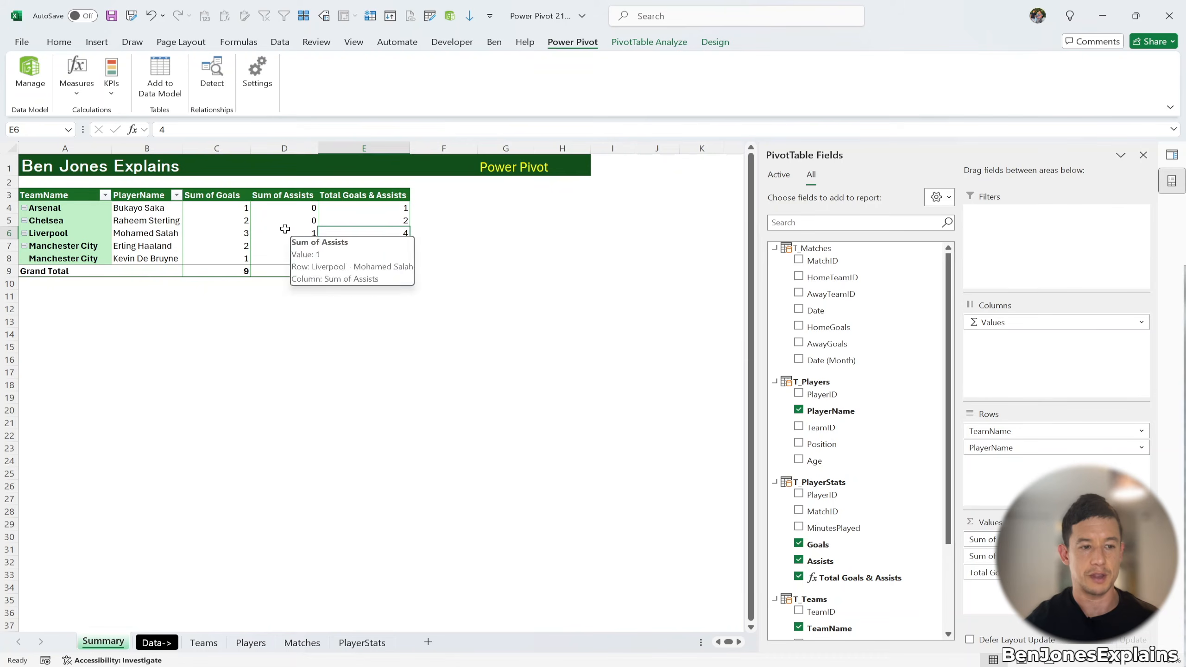
Step: Filter the PivotTable's player names down to the first Arsenal player only
left_click(177, 195)
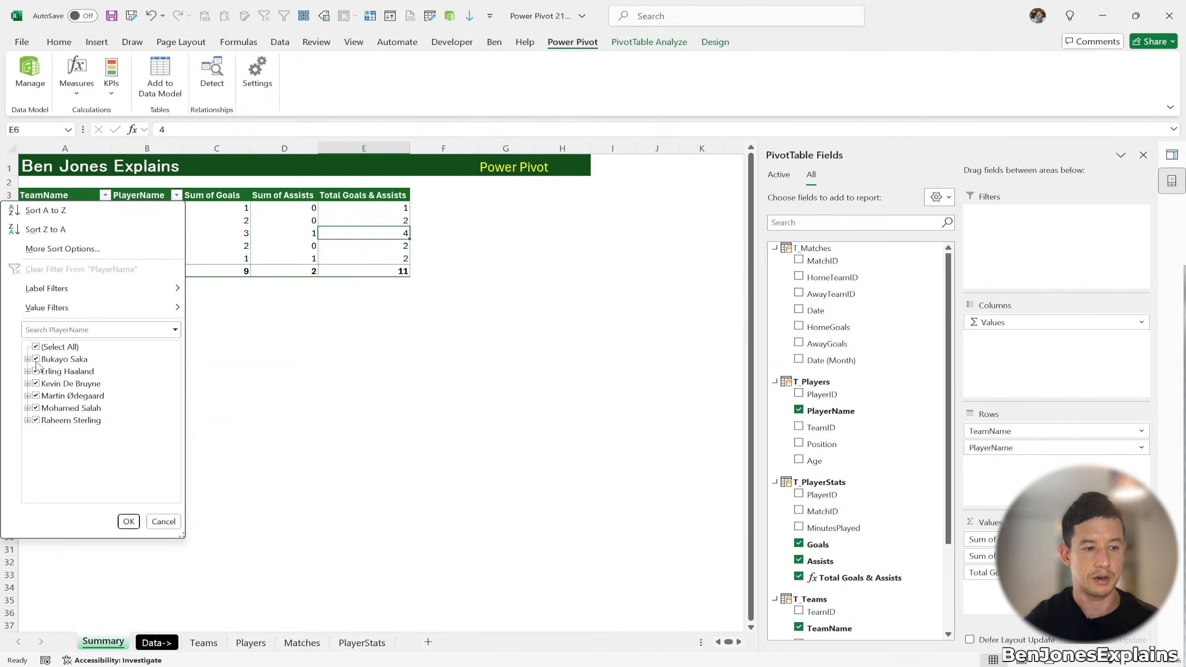
left_click(36, 346)
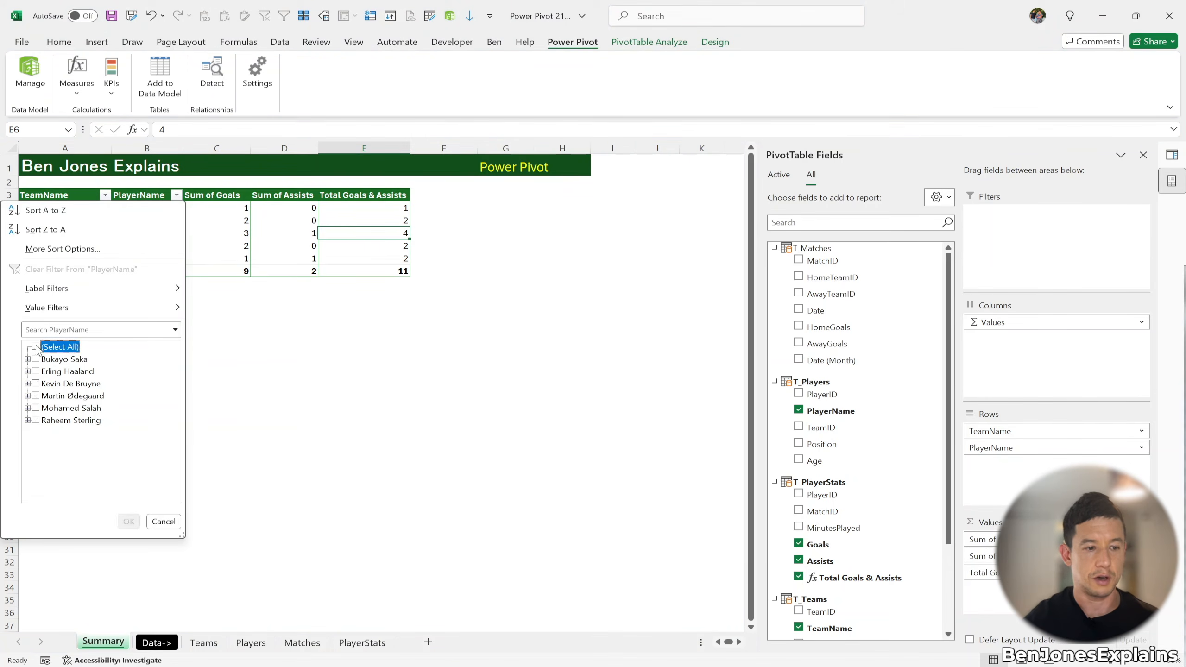
left_click(36, 359)
left_click(128, 521)
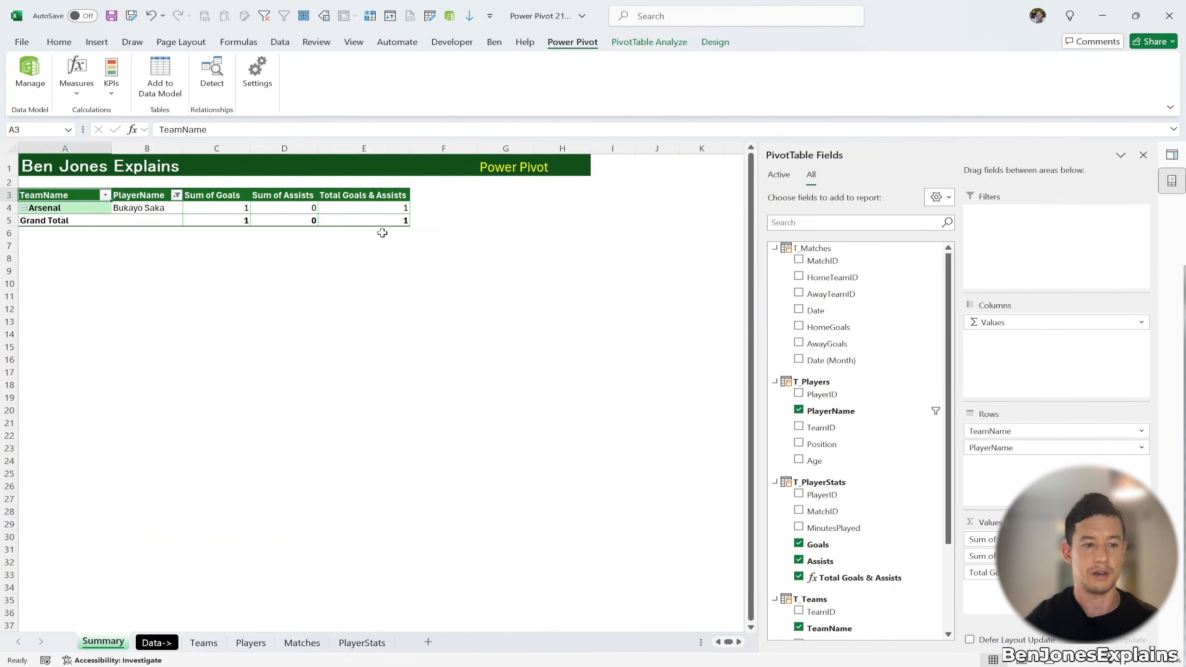
Step: In Power Pivot, add a calculated column =[Goals]+[Assists] to the T_PlayerStats table
left_click(31, 93)
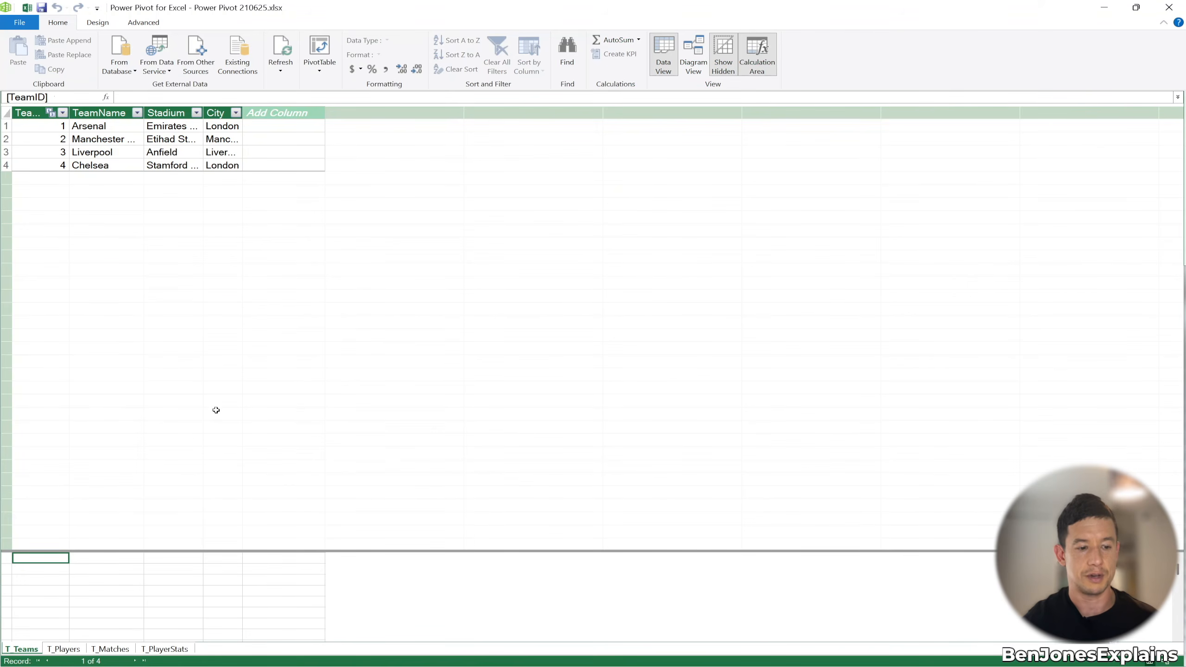
left_click(159, 650)
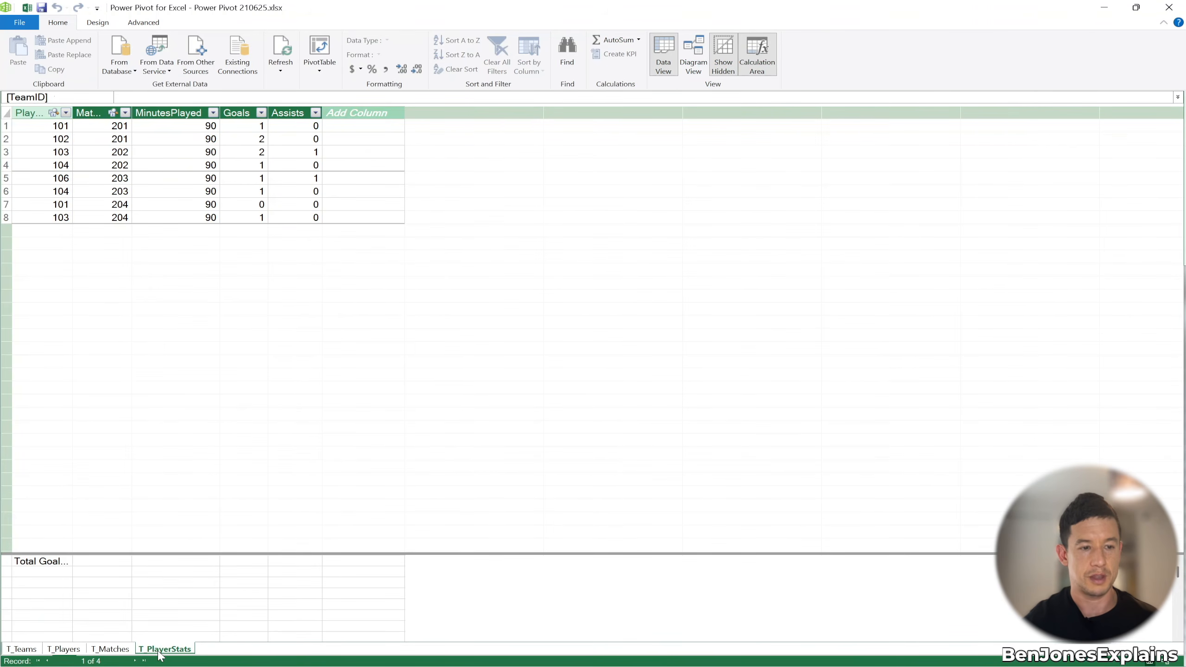
left_click(364, 127)
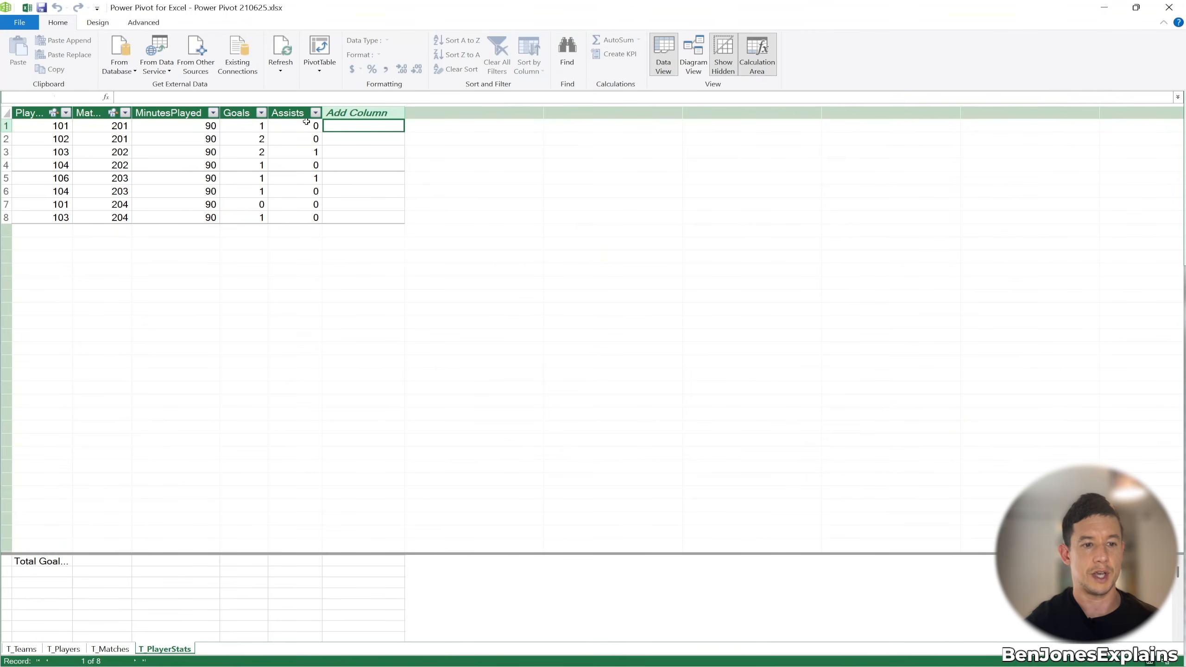
type("=")
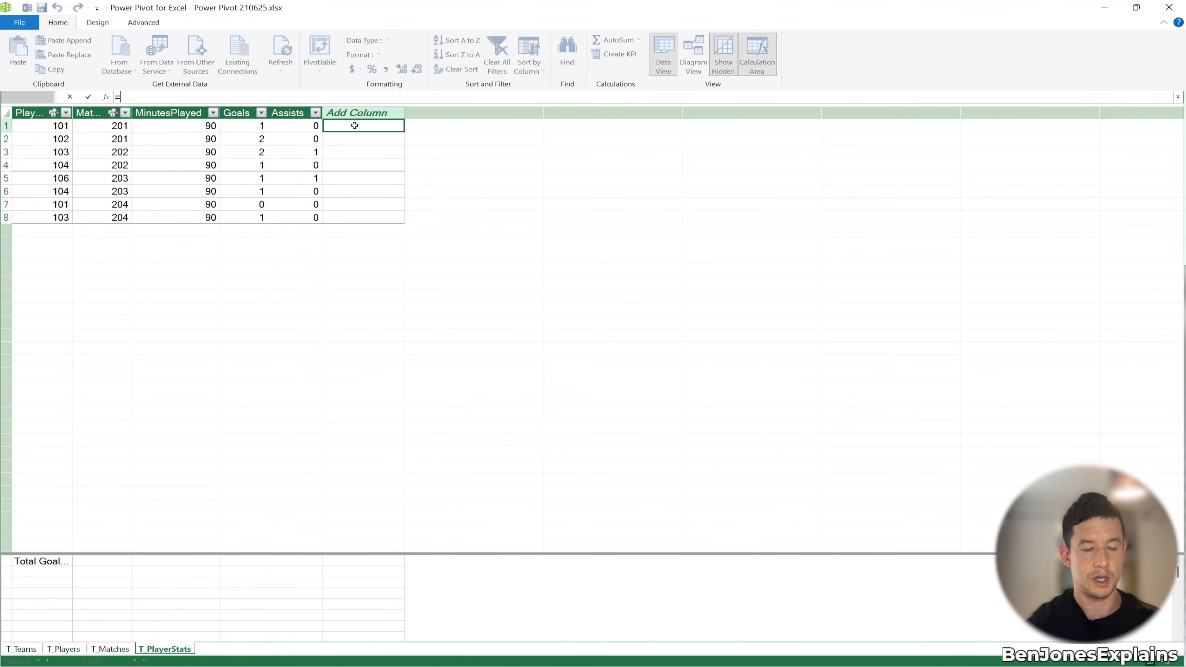
type("goa")
key("Tab")
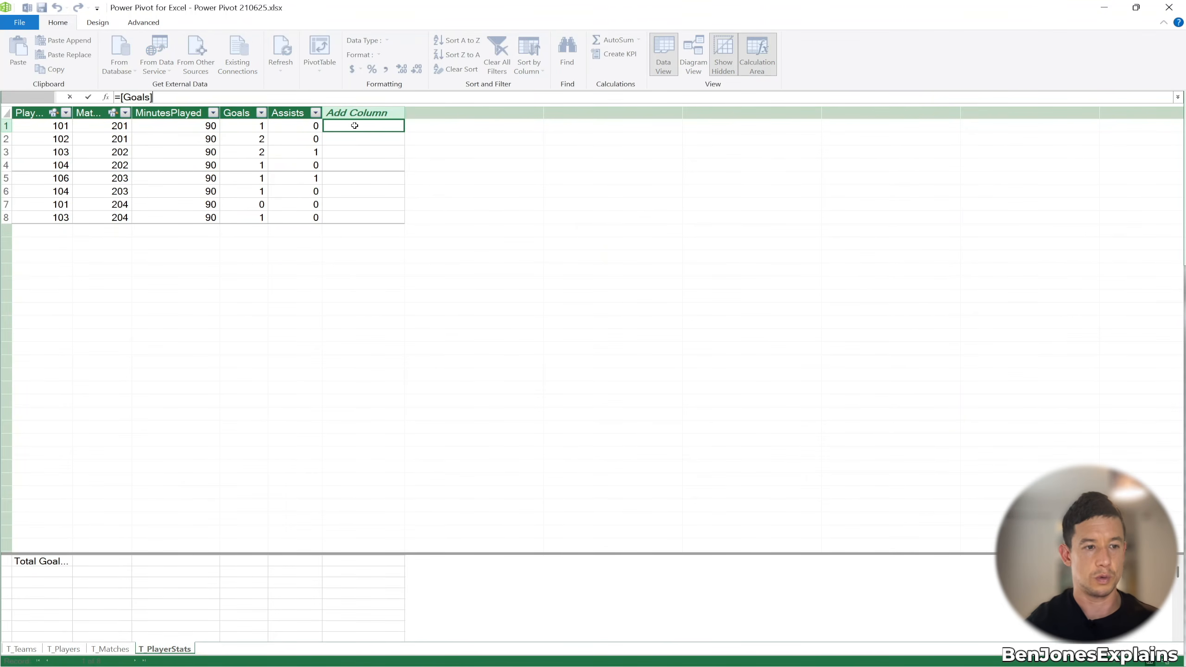
type("+ass")
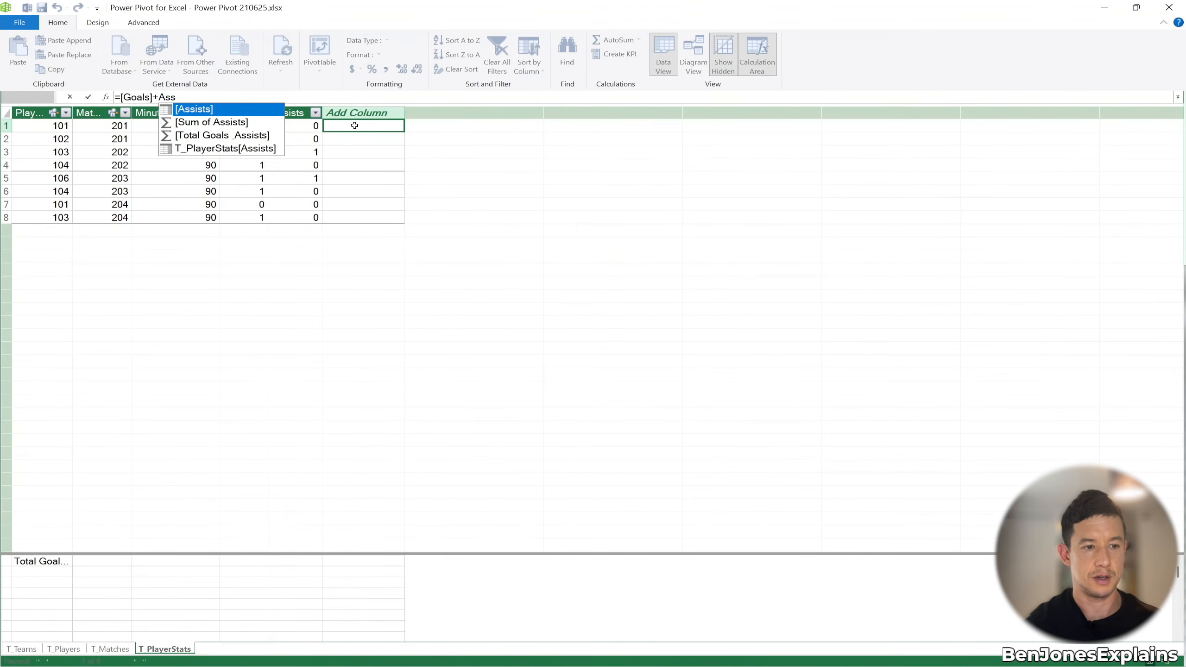
key("Tab")
key("Return")
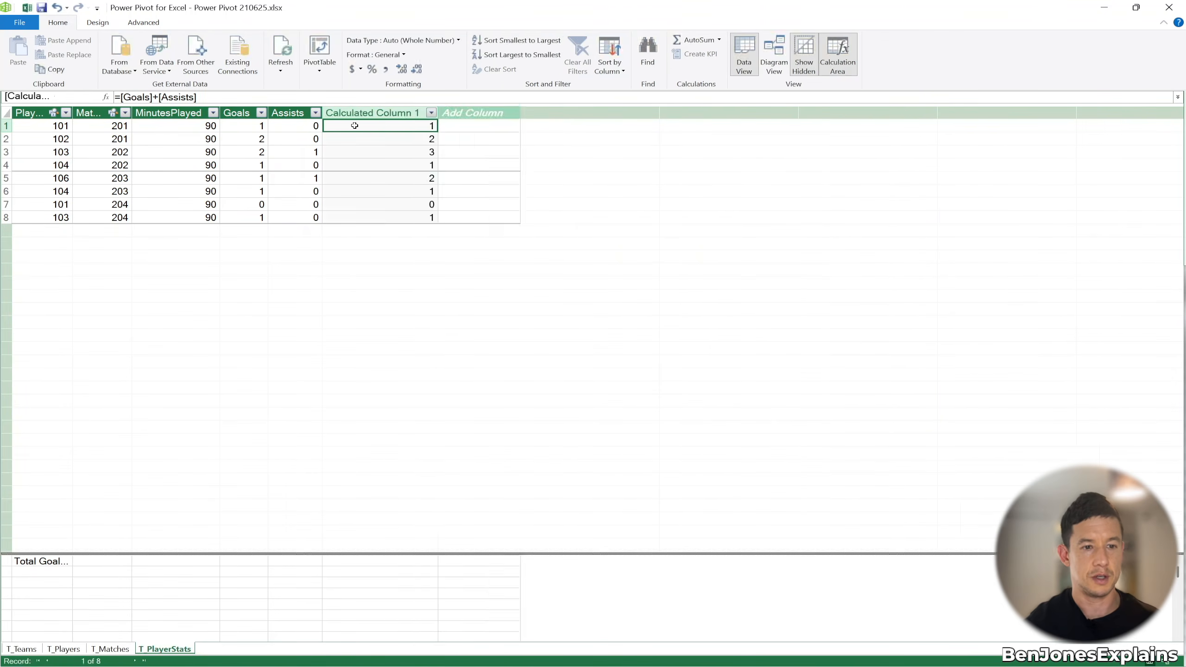
Step: Check the row 3 result, rename the new column 'Total G & A', and close Power Pivot
left_click(250, 155)
left_click(285, 153)
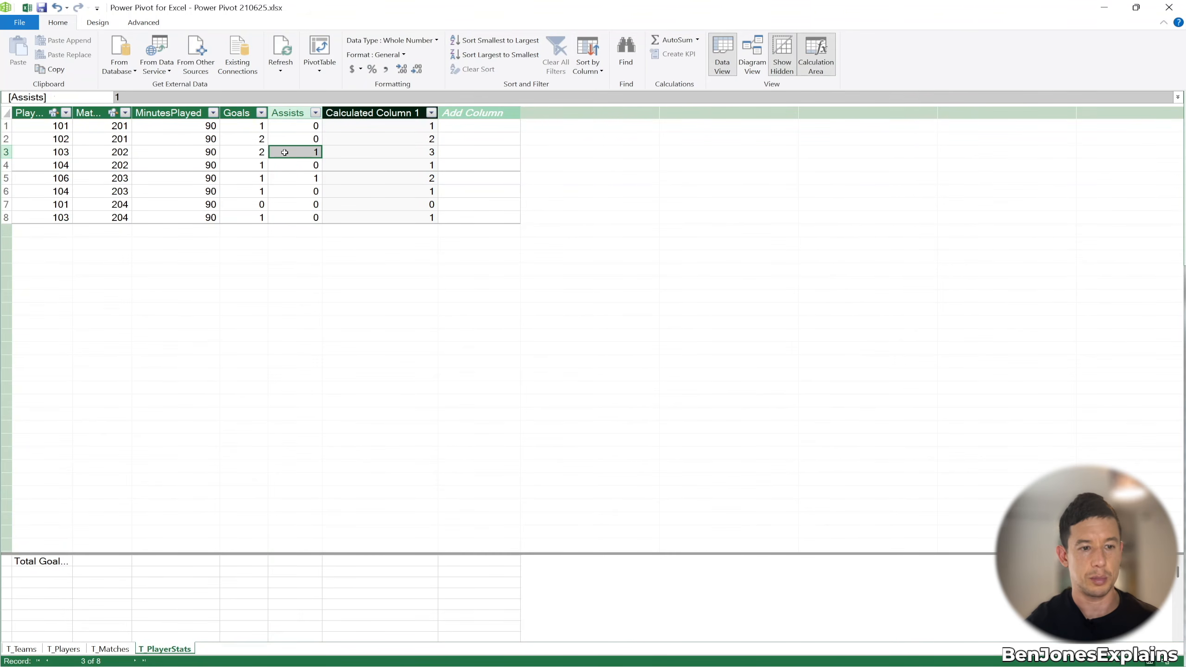
left_click(365, 150)
left_click(379, 113)
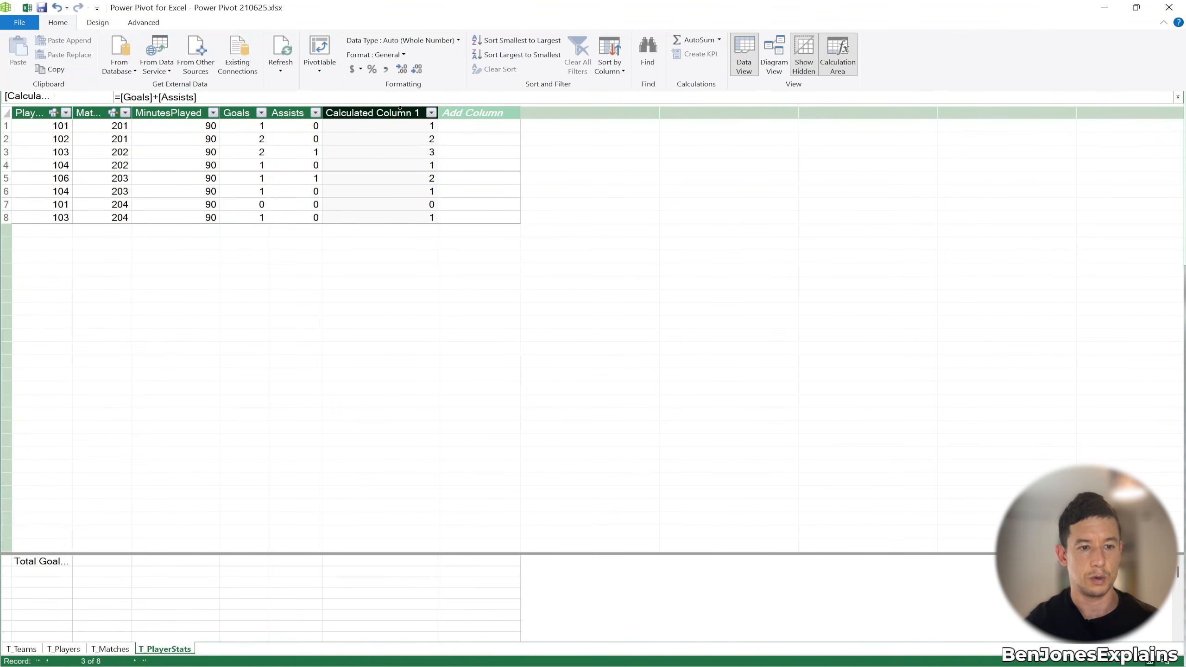
double_click(381, 113)
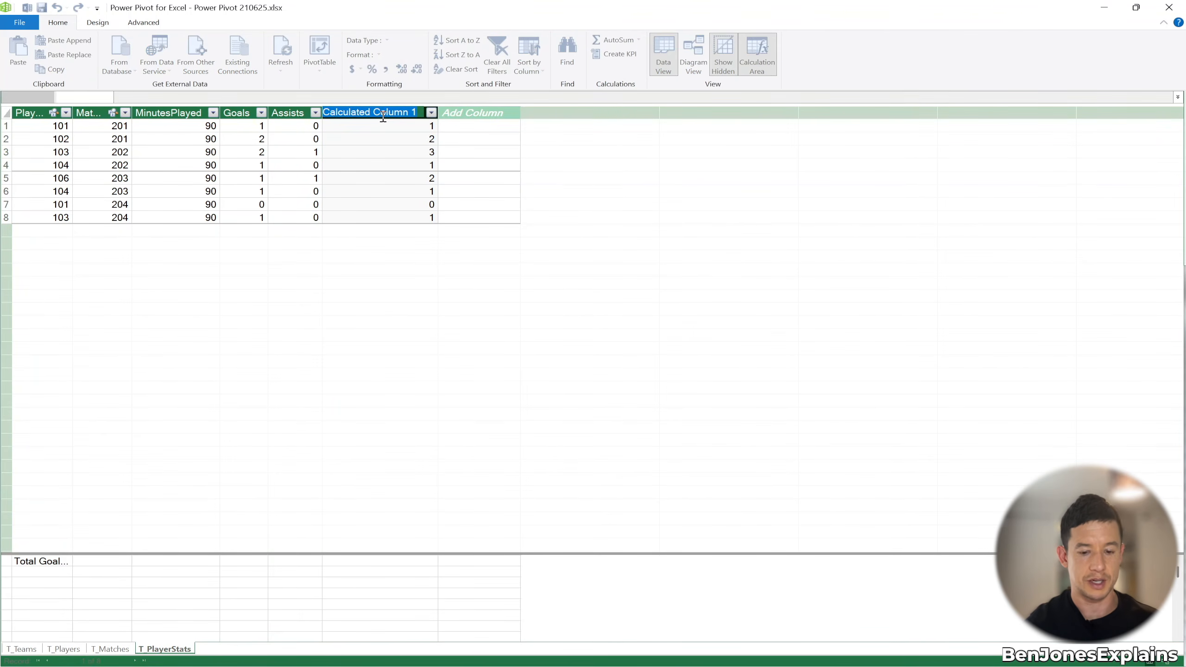
type("Total GF & A")
key("Return")
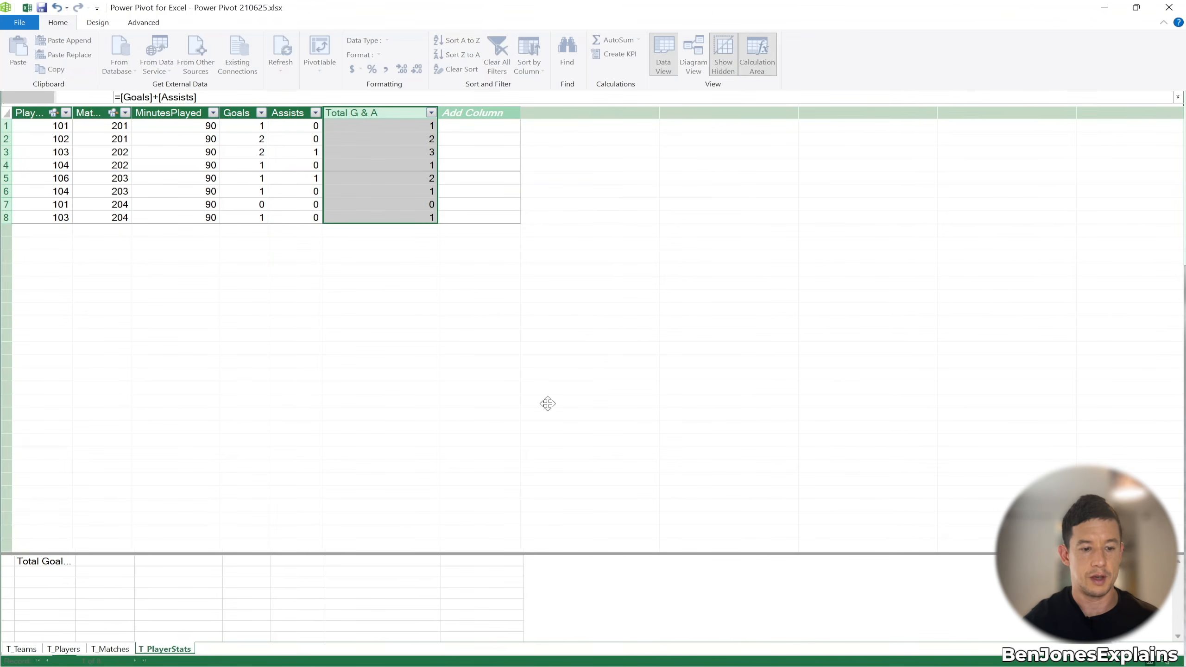
left_click(1168, 7)
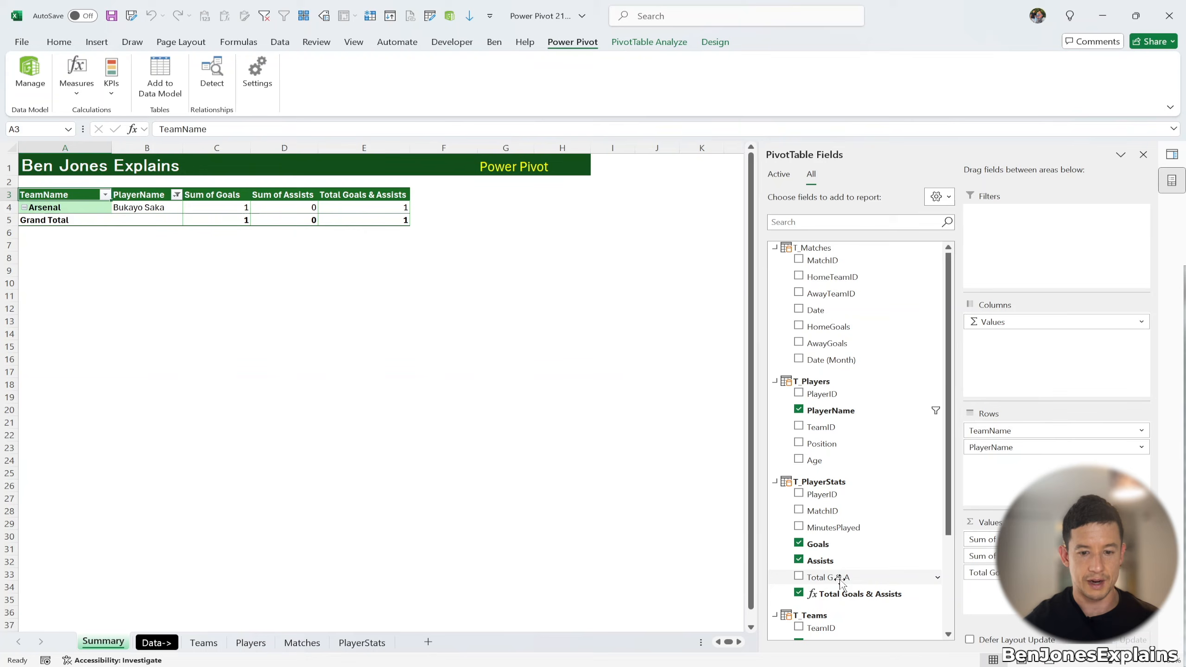
Step: Add the Total G & A field to the PivotTable's Values area
left_click_drag(847, 578, 995, 591)
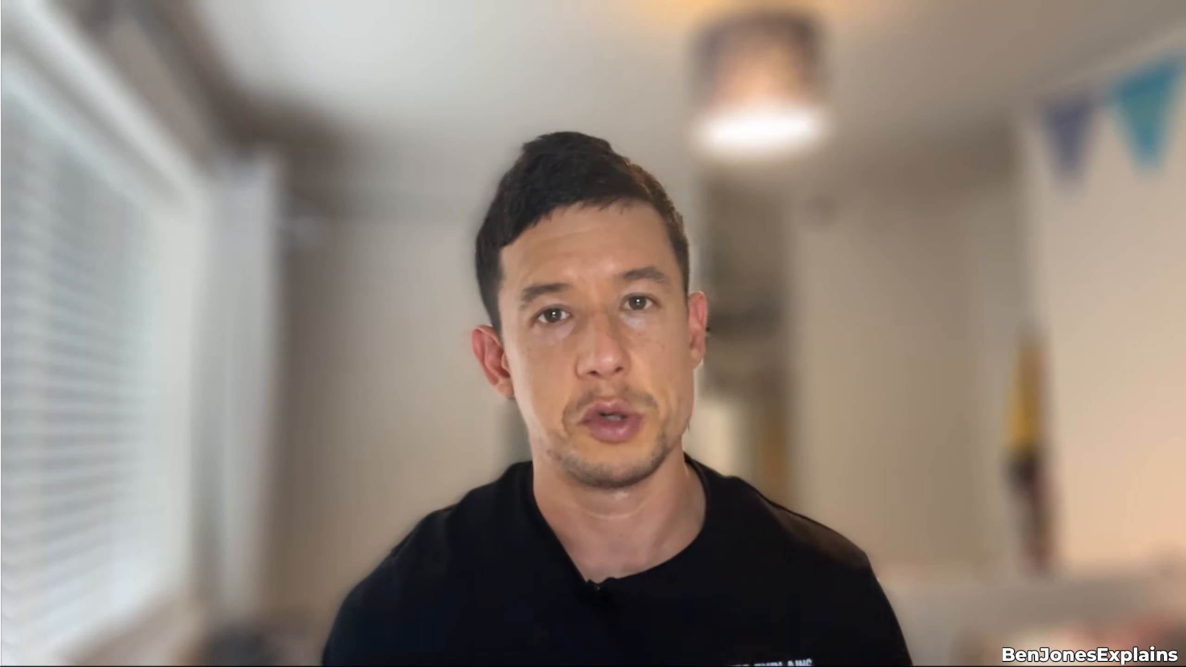